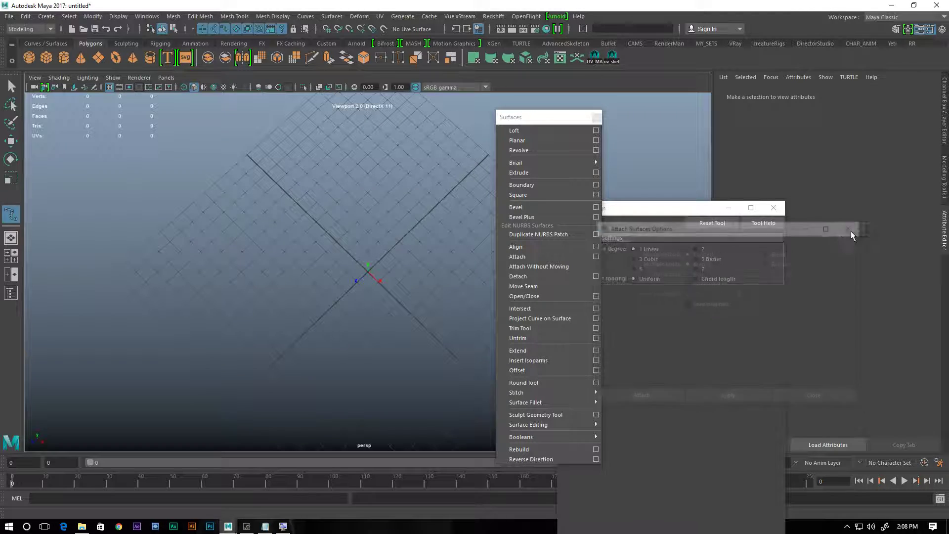
Close the EP Curve tool settings and switch the viewport renderer to Legacy Default Viewport.
{"action": "left_click_drag", "start_coordinate": [644, 203], "coordinate": [699, 174]}
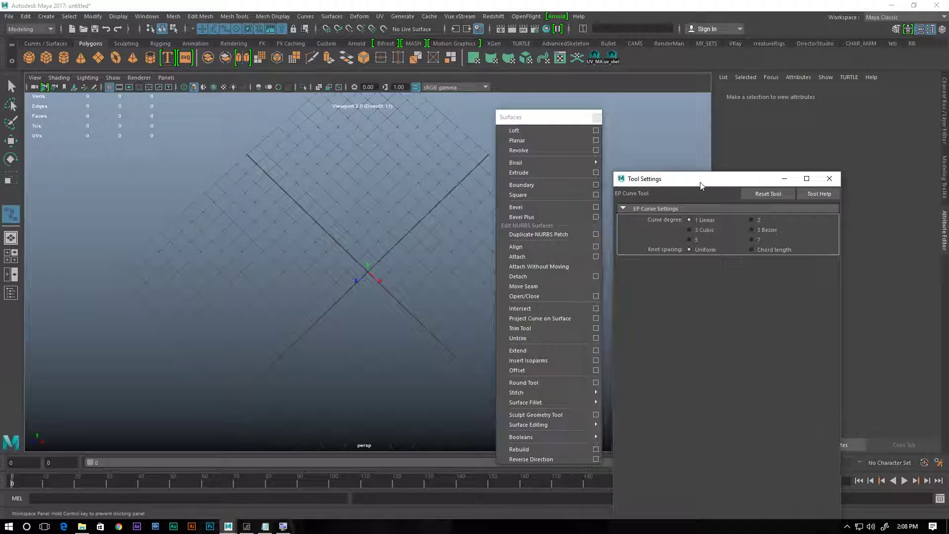
{"action": "left_click", "coordinate": [827, 177]}
{"action": "left_click_drag", "start_coordinate": [342, 273], "coordinate": [279, 278], "text": "alt"}
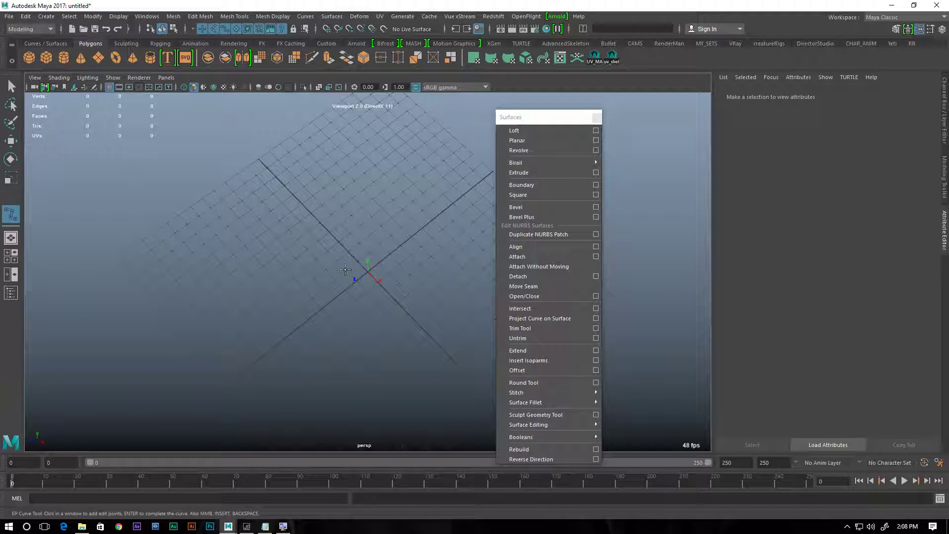
{"action": "key", "text": "x"}
{"action": "left_click", "coordinate": [139, 77]}
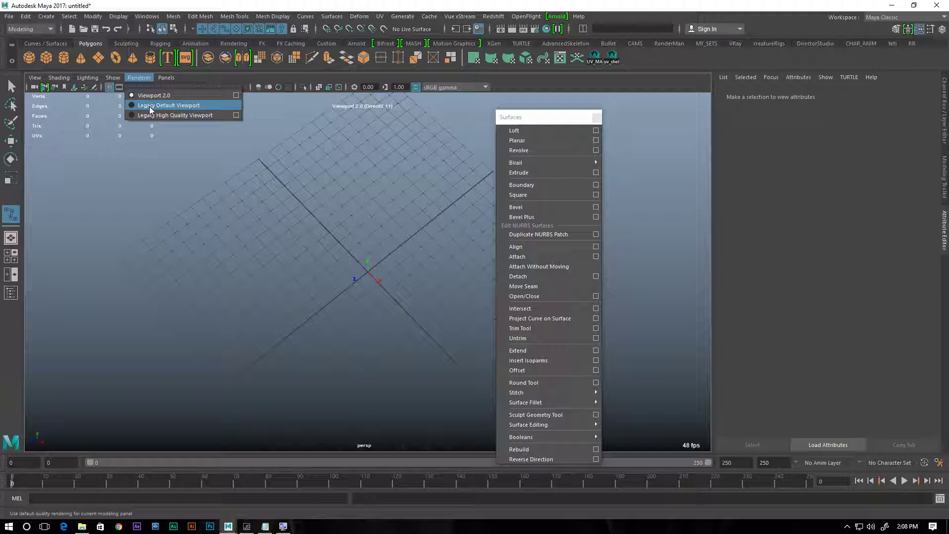
{"action": "left_click", "coordinate": [158, 107]}
Draw a grid-snapped, 12-segment linear EP curve forming a closed cross outline centred on the origin.
{"action": "left_click_drag", "start_coordinate": [341, 240], "coordinate": [380, 309], "text": "alt"}
{"action": "right_click_drag", "start_coordinate": [381, 309], "coordinate": [423, 324], "text": "alt"}
{"action": "key", "text": "x"}
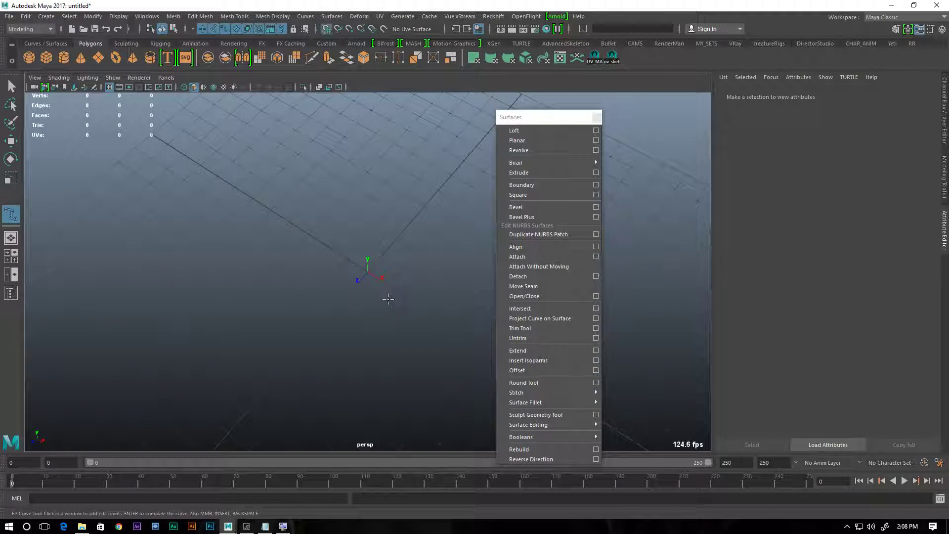
{"action": "left_click", "coordinate": [333, 276]}
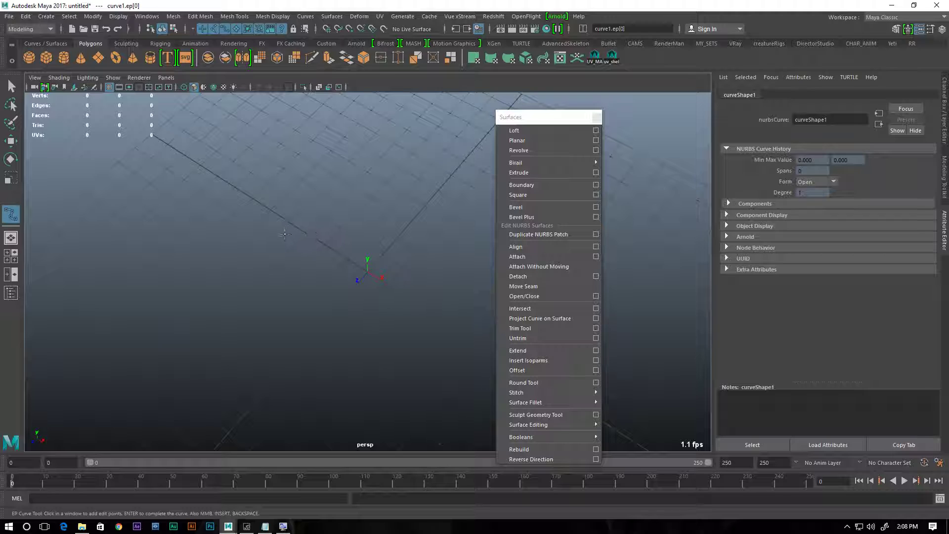
{"action": "key", "text": "x"}
{"action": "left_click", "coordinate": [402, 209]}
{"action": "left_click", "coordinate": [424, 254]}
{"action": "left_click", "coordinate": [440, 345]}
{"action": "left_click", "coordinate": [378, 304]}
{"action": "left_click", "coordinate": [325, 362]}
{"action": "key", "text": "Return"}
{"action": "left_click_drag", "start_coordinate": [370, 263], "coordinate": [204, 268], "text": "alt"}
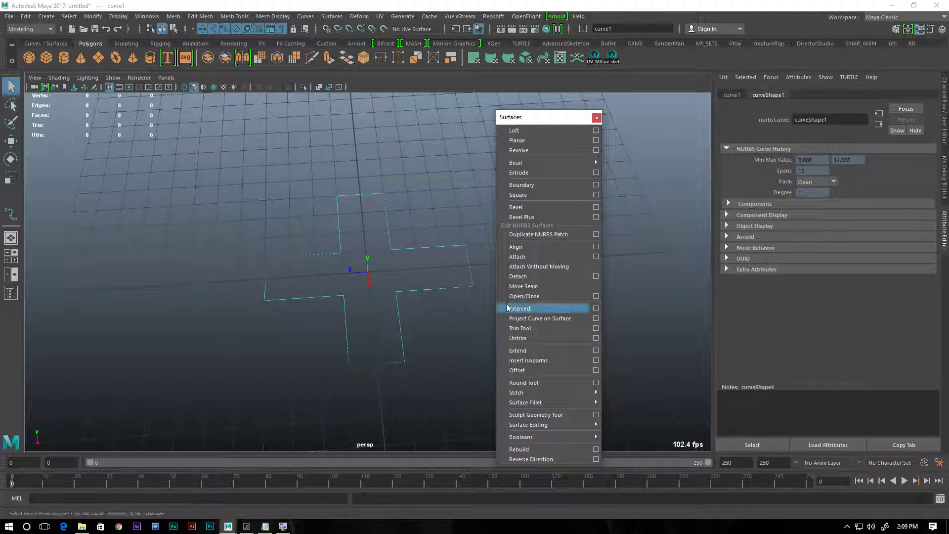
Create a NURBS circle at the centre of the cross outline.
{"action": "left_click_drag", "start_coordinate": [350, 215], "coordinate": [229, 247], "text": "alt"}
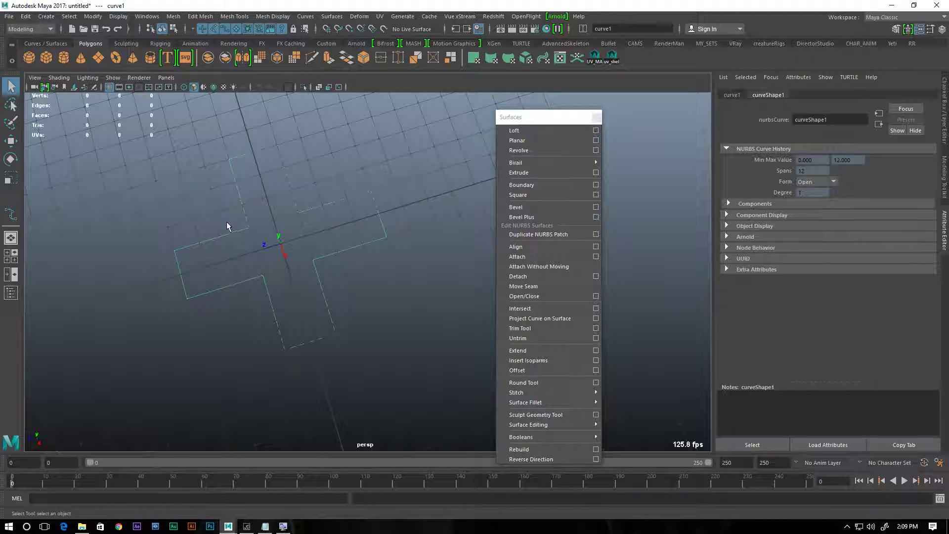
{"action": "left_click", "coordinate": [54, 18]}
{"action": "mouse_move", "coordinate": [73, 52]}
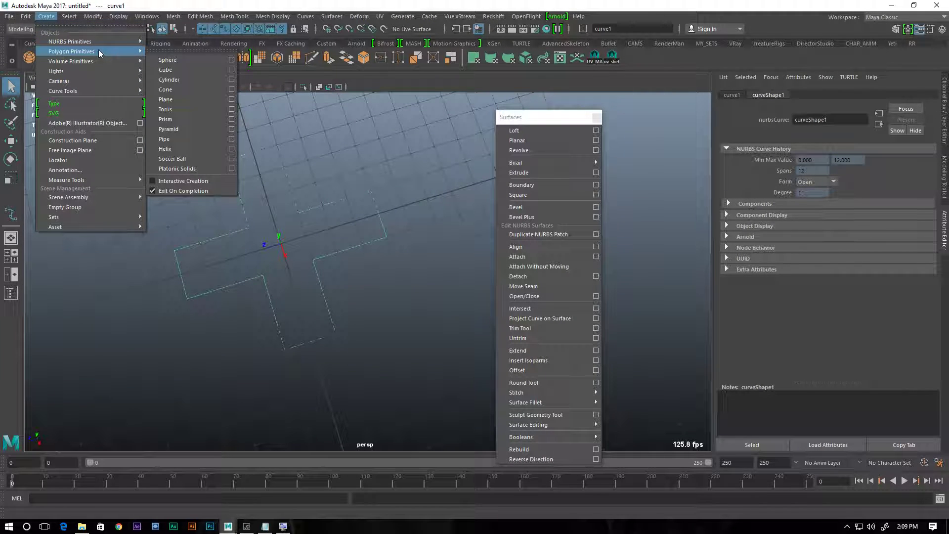
{"action": "mouse_move", "coordinate": [102, 79]}
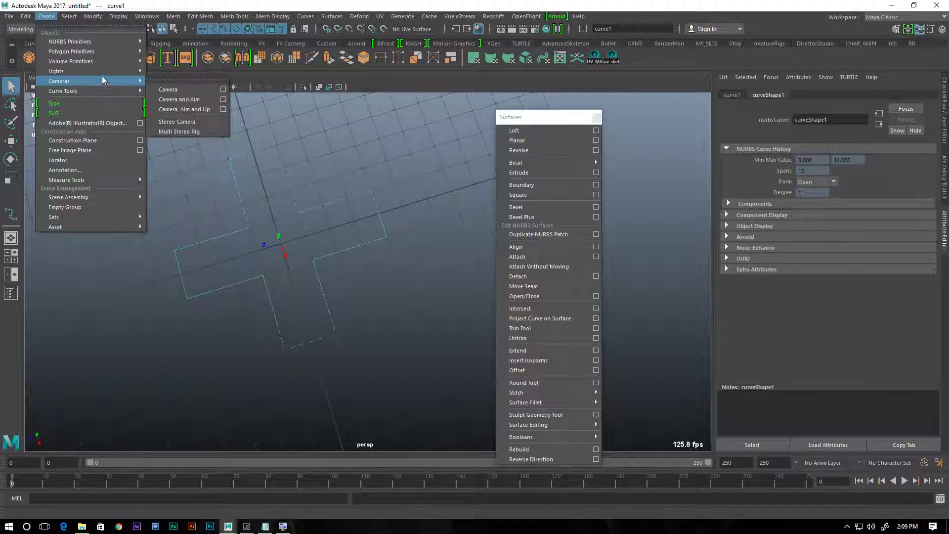
{"action": "mouse_move", "coordinate": [109, 43]}
{"action": "left_click", "coordinate": [165, 110]}
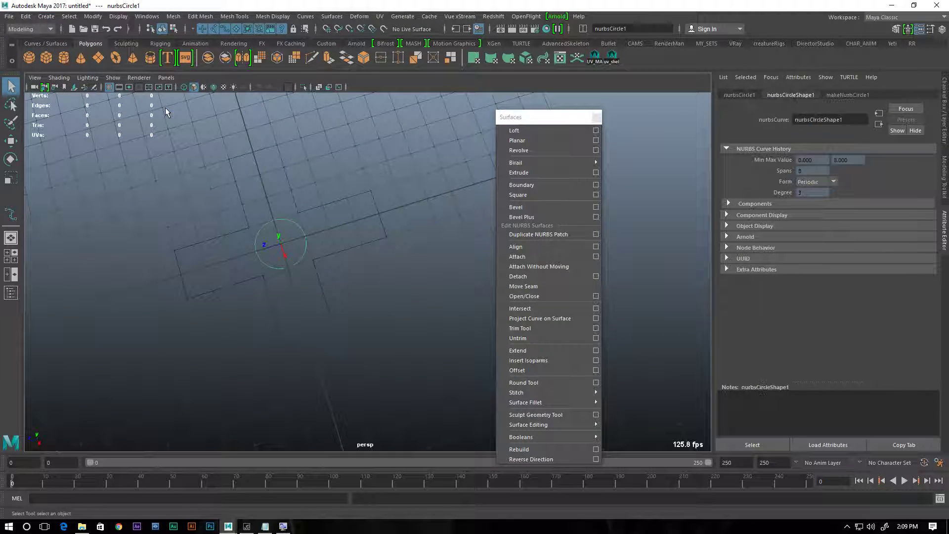
{"action": "key", "text": "r"}
{"action": "left_click_drag", "start_coordinate": [280, 239], "coordinate": [323, 239]}
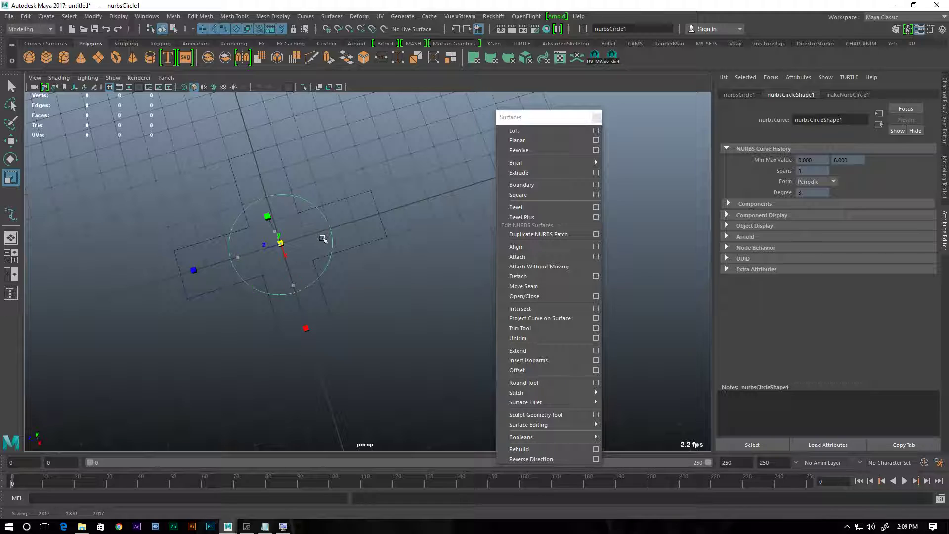
{"action": "key", "text": "ctrl+z"}
Set the NURBS circle's radius to 2 in its makeNurbCircle1 construction inputs.
{"action": "left_click", "coordinate": [944, 110]}
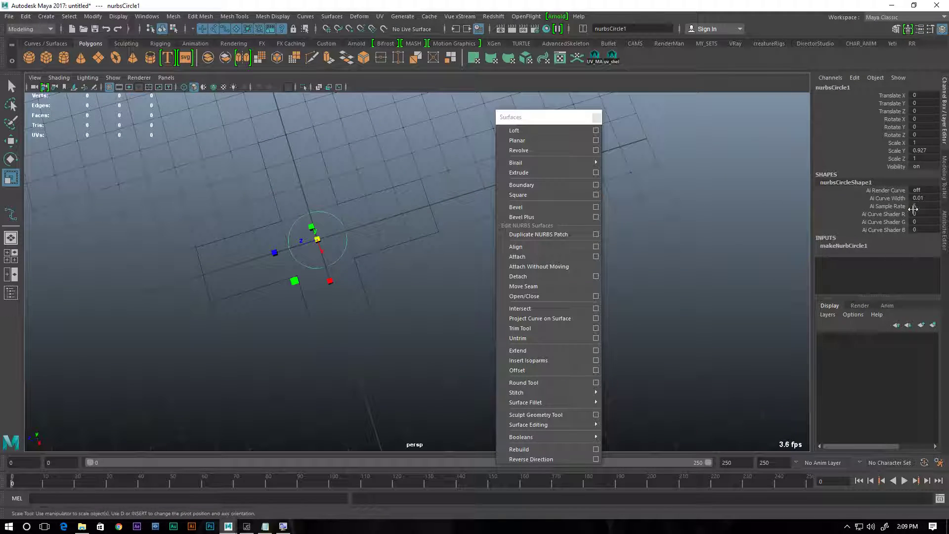
{"action": "left_click", "coordinate": [846, 246]}
{"action": "left_click", "coordinate": [923, 261]}
{"action": "scroll", "coordinate": [927, 265], "scroll_direction": "down", "scroll_amount": 2}
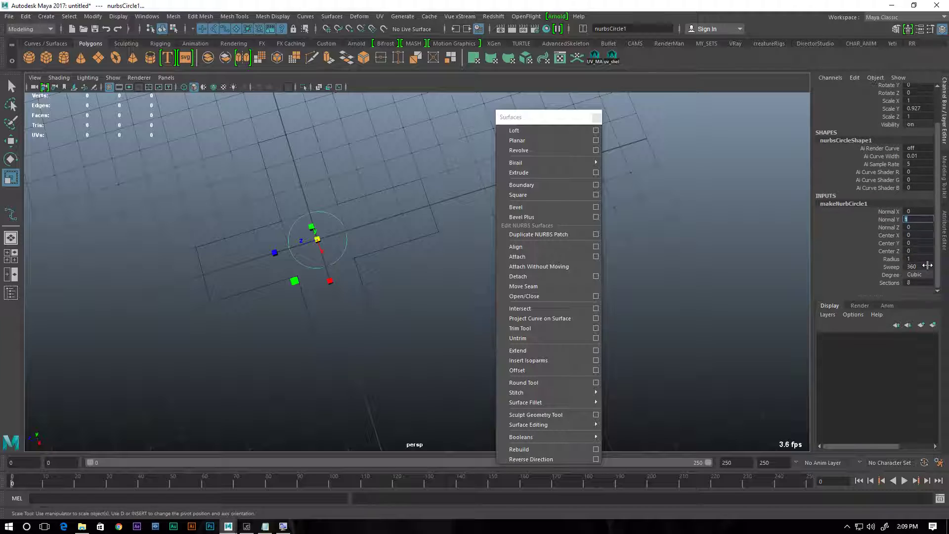
{"action": "left_click", "coordinate": [925, 259]}
{"action": "key", "text": "Return"}
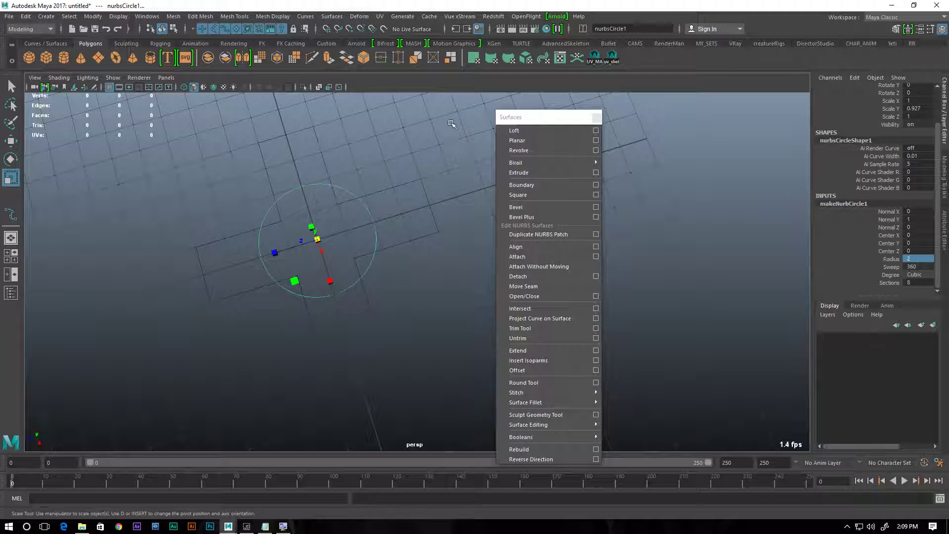
Cut the circle and the cross outline at their intersections, closing the floating Surfaces menu first.
{"action": "left_click_drag", "start_coordinate": [363, 161], "coordinate": [65, 309]}
{"action": "left_click_drag", "start_coordinate": [179, 218], "coordinate": [192, 211], "text": "alt"}
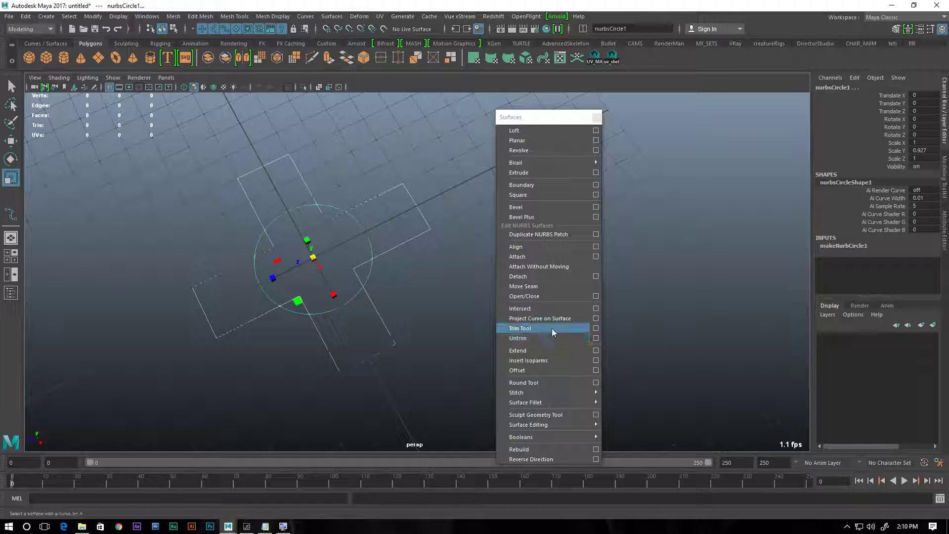
{"action": "left_click", "coordinate": [597, 117]}
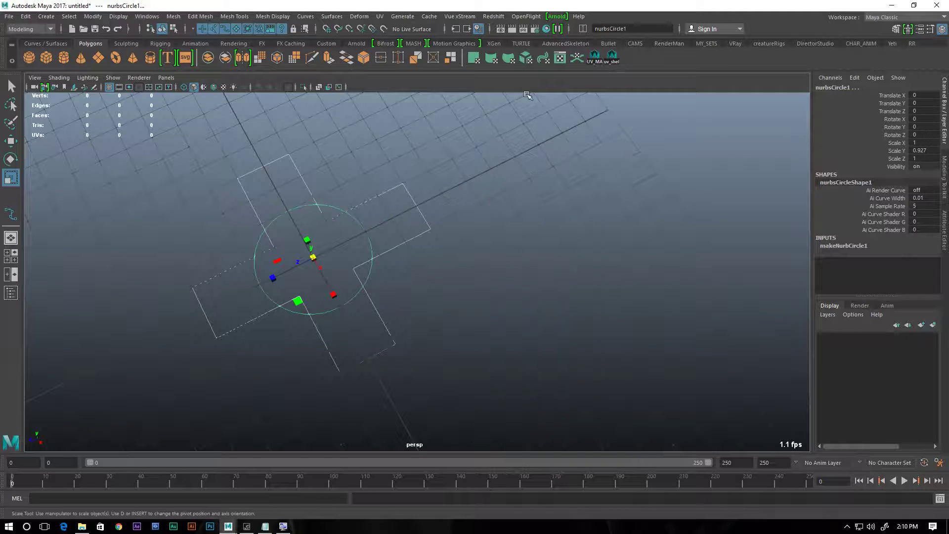
{"action": "left_click", "coordinate": [303, 16]}
{"action": "left_click", "coordinate": [331, 213]}
{"action": "left_click", "coordinate": [350, 172]}
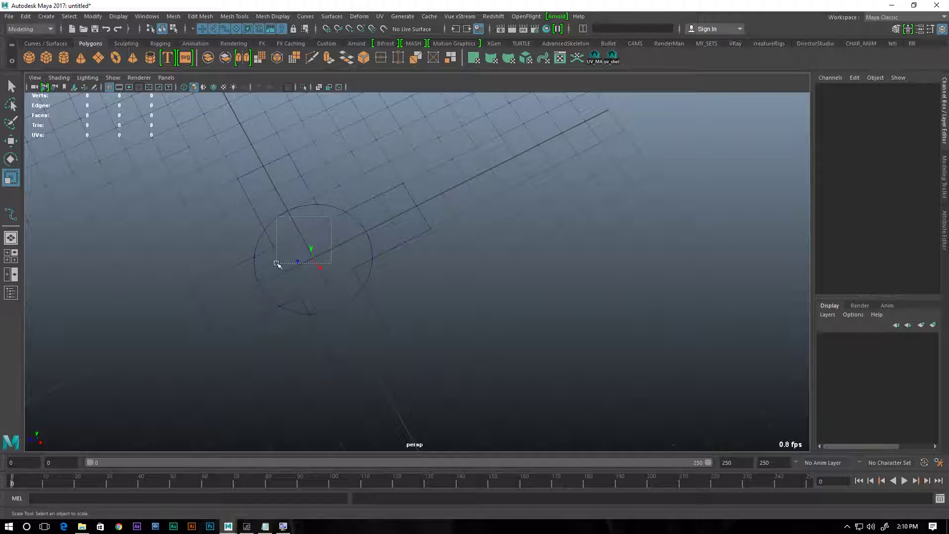
Hide the grid and delete the cross outline's four inner corner pieces lying inside the circle.
{"action": "left_click", "coordinate": [295, 263]}
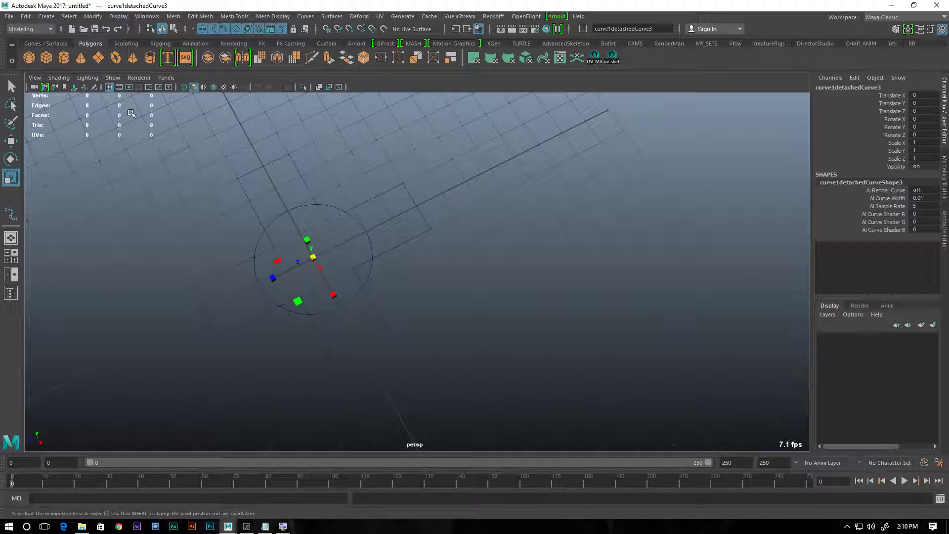
{"action": "left_click", "coordinate": [109, 87]}
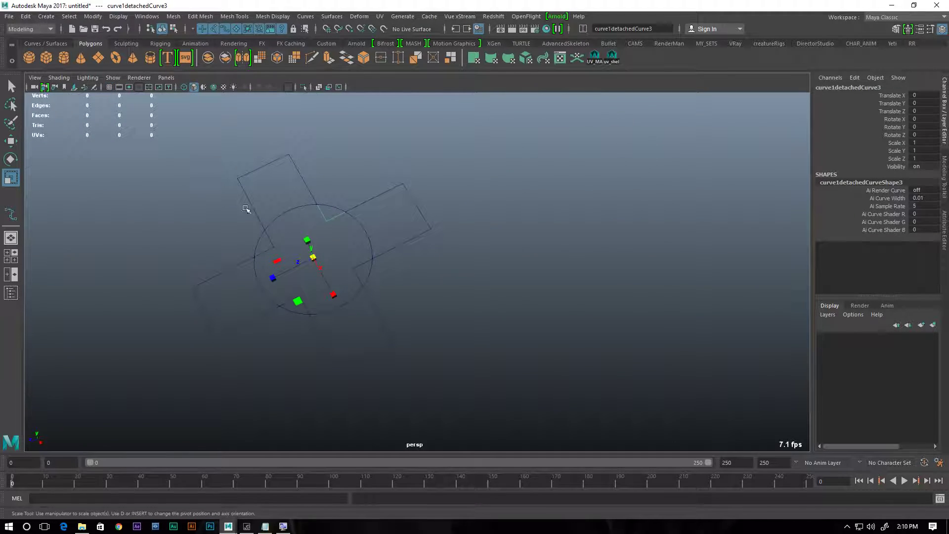
{"action": "left_click", "coordinate": [340, 259]}
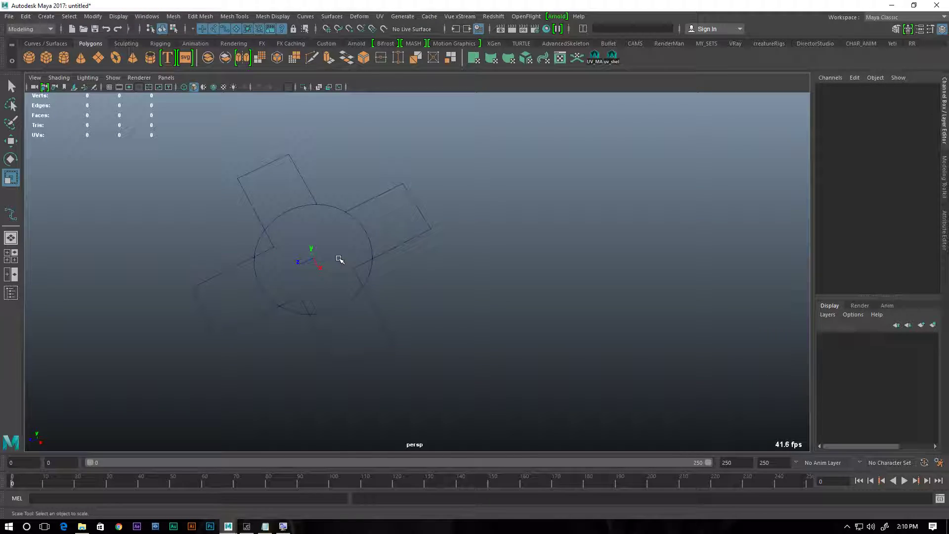
{"action": "left_click", "coordinate": [360, 274]}
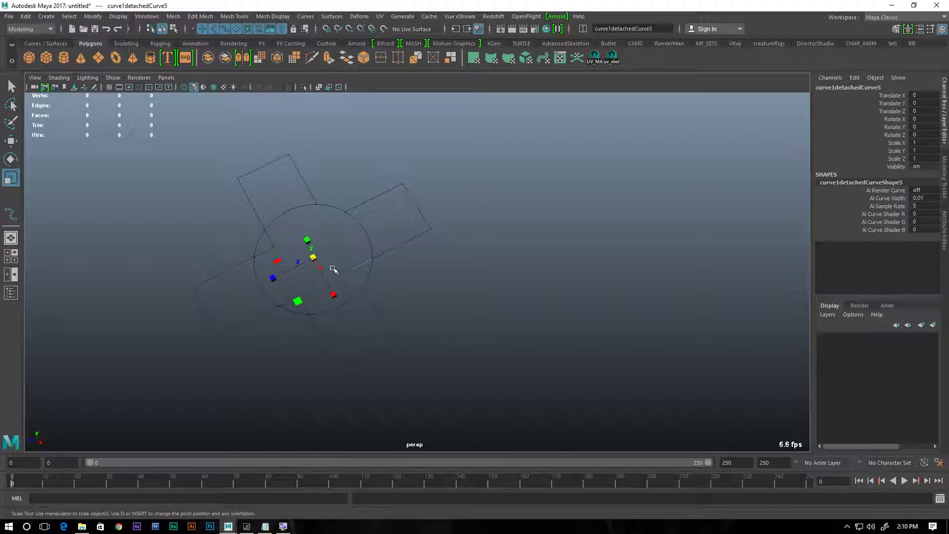
{"action": "left_click", "coordinate": [281, 238]}
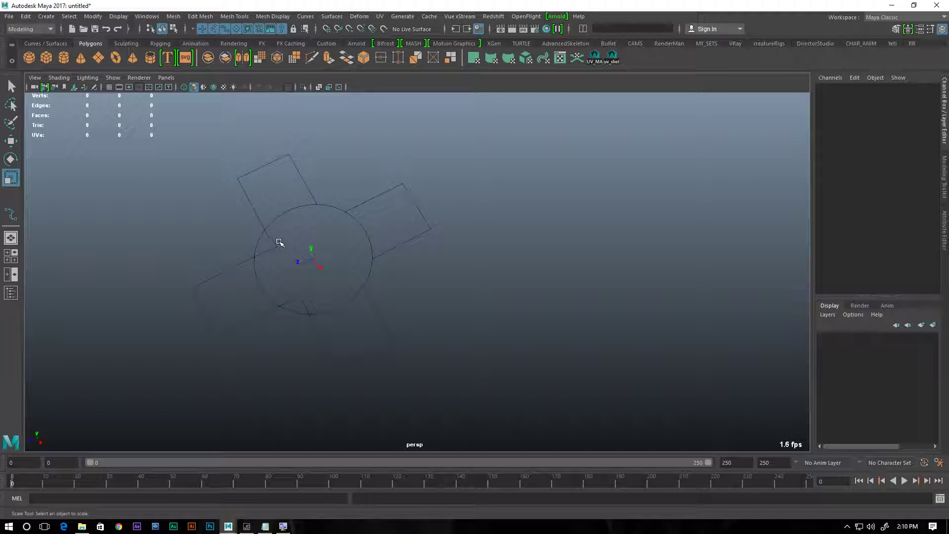
{"action": "left_click", "coordinate": [272, 256]}
{"action": "key", "text": "Delete"}
{"action": "left_click", "coordinate": [300, 302]}
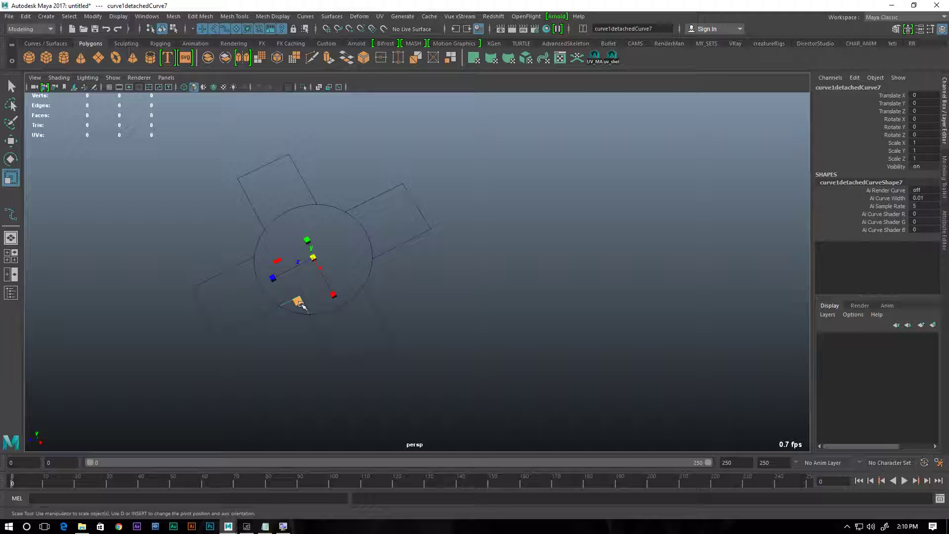
{"action": "key", "text": "Delete"}
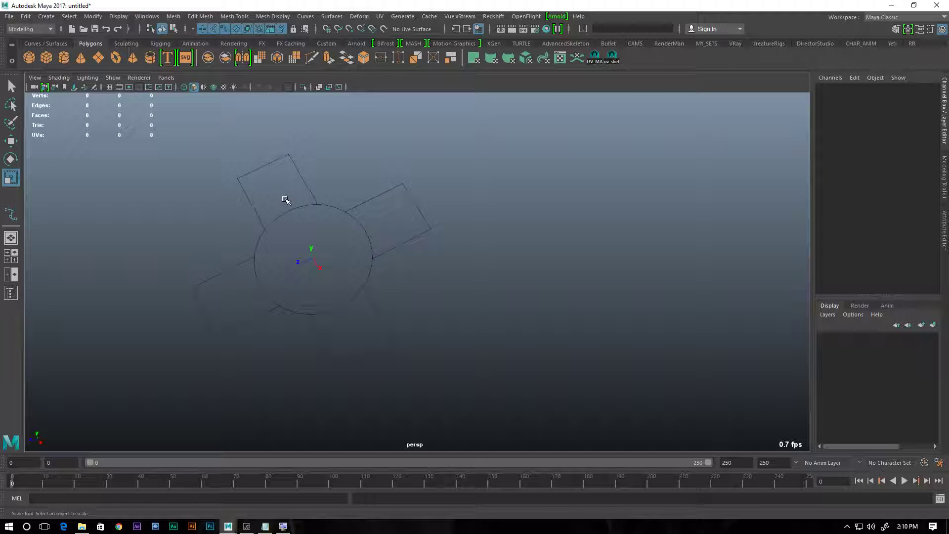
Delete the four circle arcs that close off the arms of the cross.
{"action": "left_click", "coordinate": [300, 221]}
{"action": "left_click", "coordinate": [366, 227], "text": "shift"}
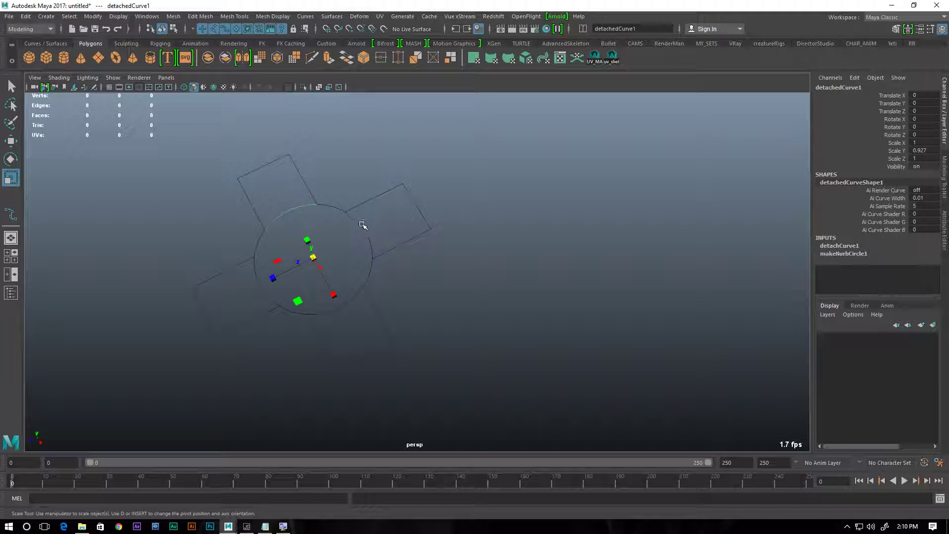
{"action": "left_click", "coordinate": [260, 285], "text": "shift"}
{"action": "key", "text": "Delete"}
{"action": "left_click_drag", "start_coordinate": [295, 275], "coordinate": [261, 225], "text": "alt"}
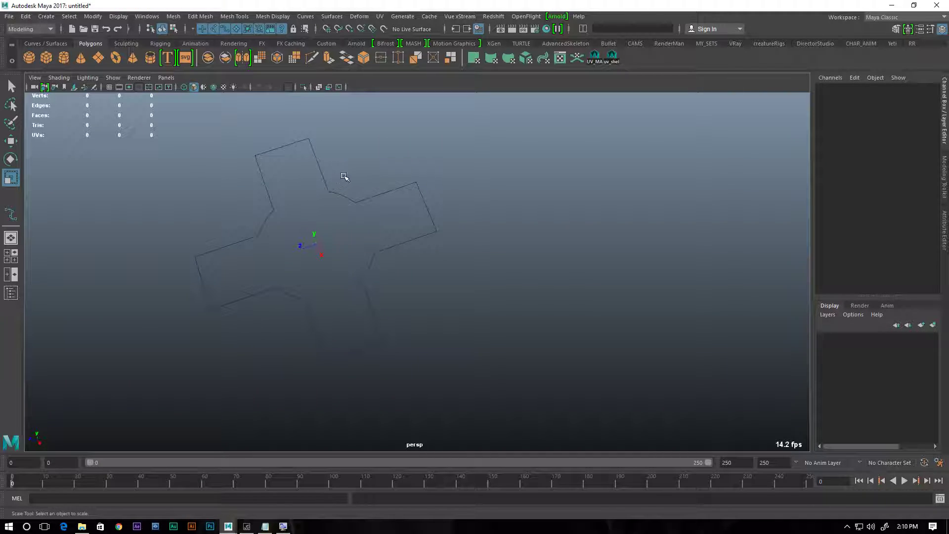
Reset the Attach Curves options, then set the attach method to Connect with Keep originals off.
{"action": "left_click", "coordinate": [306, 16]}
{"action": "left_click", "coordinate": [337, 25]}
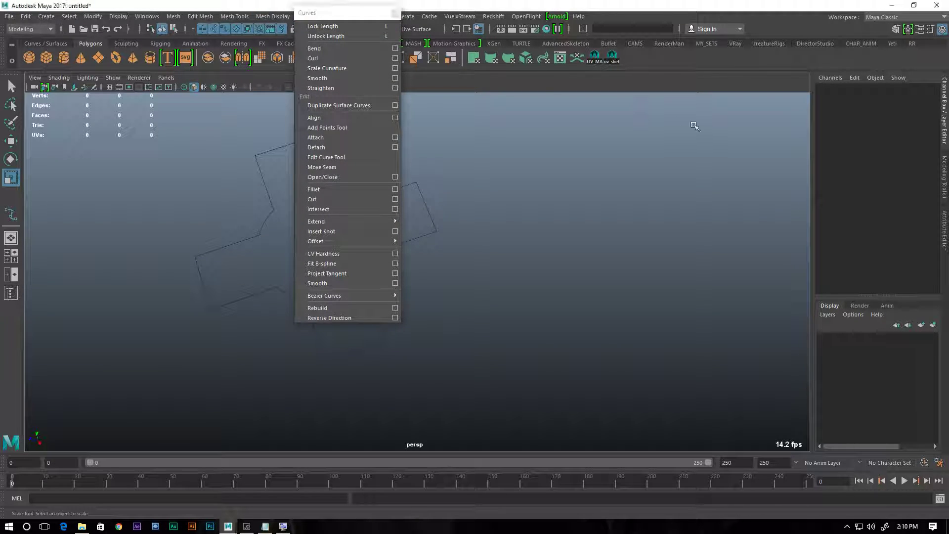
{"action": "left_click_drag", "start_coordinate": [376, 20], "coordinate": [732, 116]}
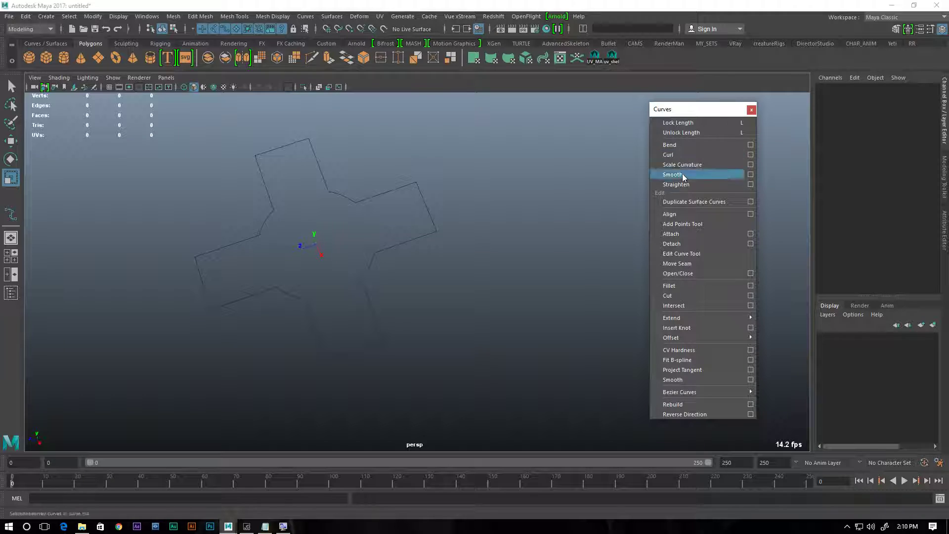
{"action": "left_click", "coordinate": [750, 234]}
{"action": "left_click", "coordinate": [603, 239]}
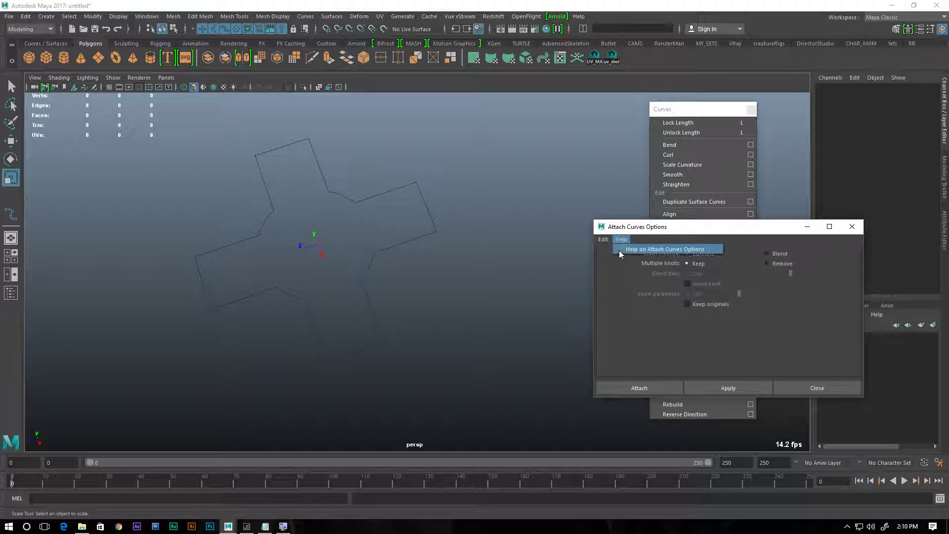
{"action": "left_click", "coordinate": [621, 260]}
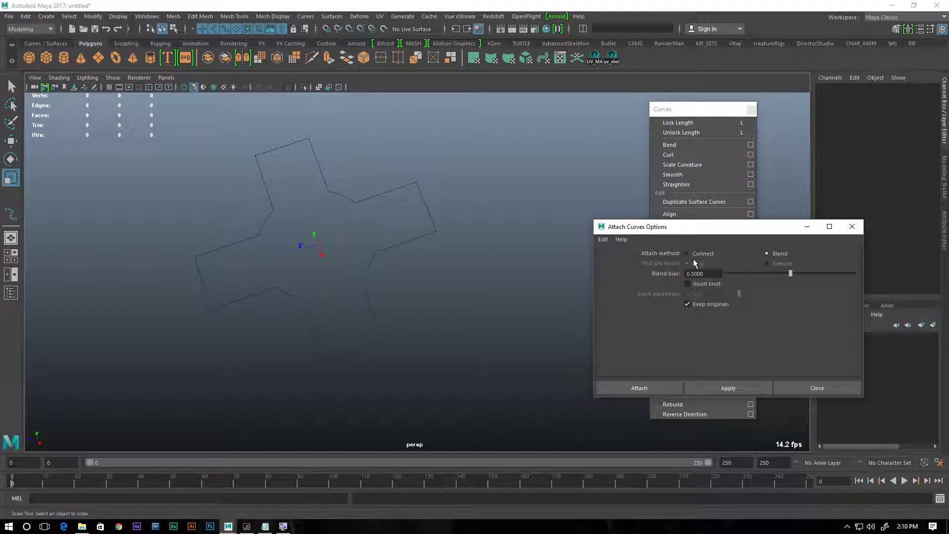
{"action": "left_click", "coordinate": [688, 305]}
{"action": "left_click", "coordinate": [695, 254]}
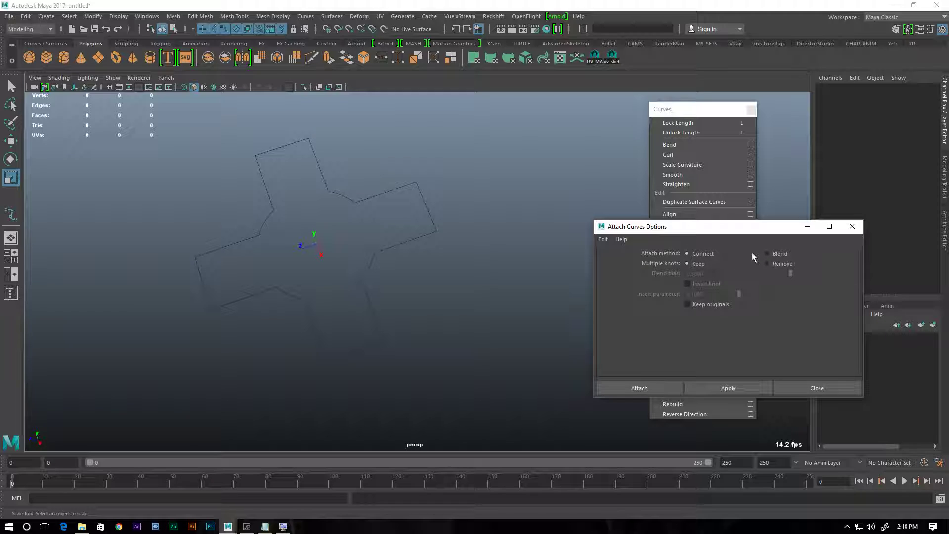
Select all the outline segments and apply Attach Curves to them.
{"action": "left_click_drag", "start_coordinate": [153, 223], "coordinate": [495, 405]}
{"action": "left_click_drag", "start_coordinate": [128, 236], "coordinate": [504, 389]}
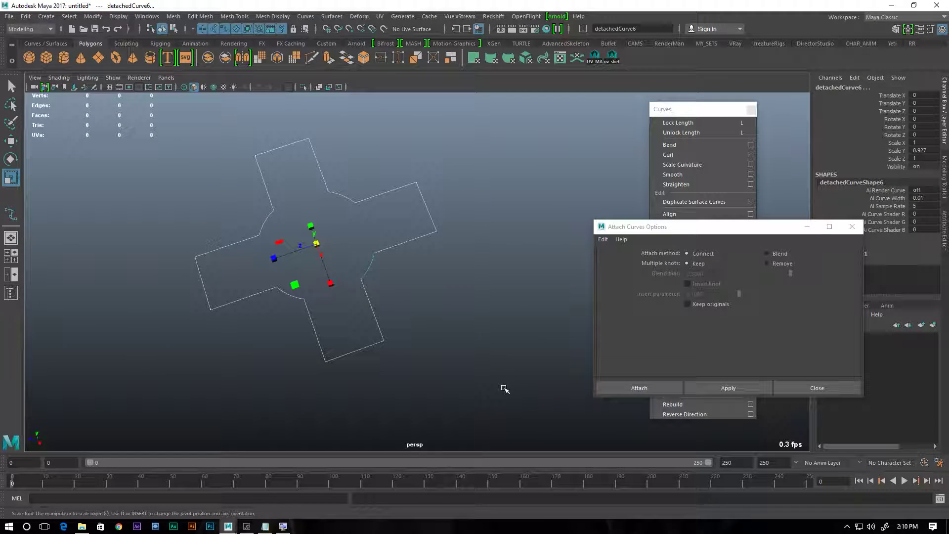
{"action": "left_click", "coordinate": [727, 388]}
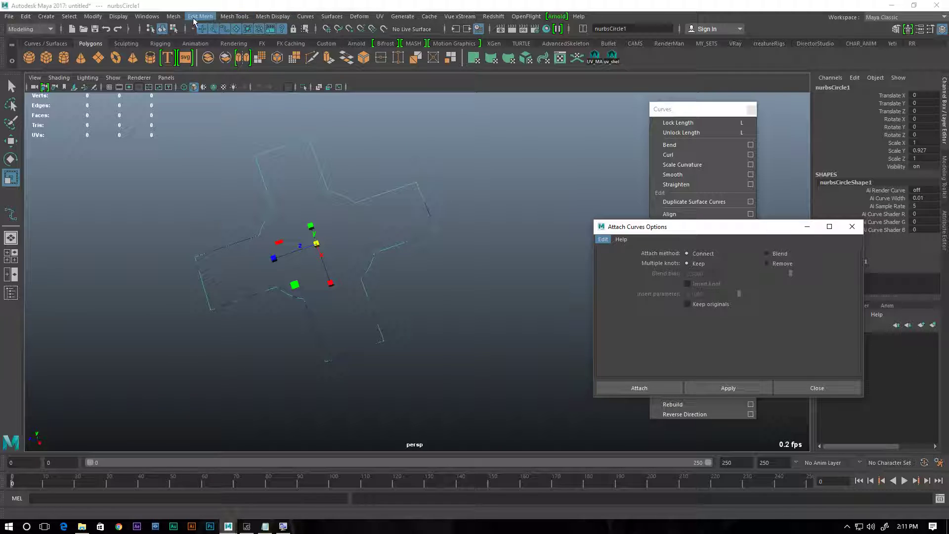
Open the Outliner and place its window clear of the cross outline to show the curve list.
{"action": "left_click", "coordinate": [153, 17]}
{"action": "left_click", "coordinate": [146, 121]}
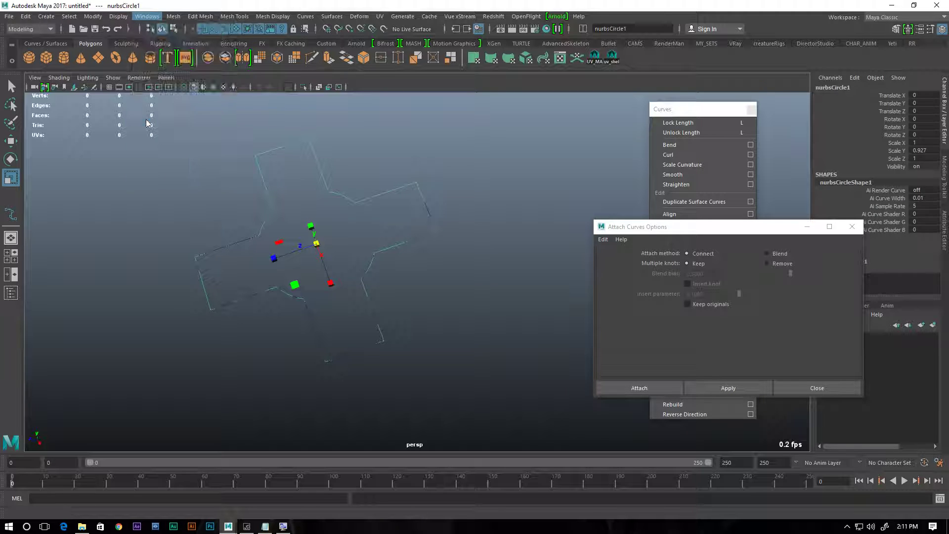
{"action": "left_click_drag", "start_coordinate": [218, 108], "coordinate": [608, 108]}
{"action": "left_click_drag", "start_coordinate": [314, 272], "coordinate": [346, 262], "text": "alt"}
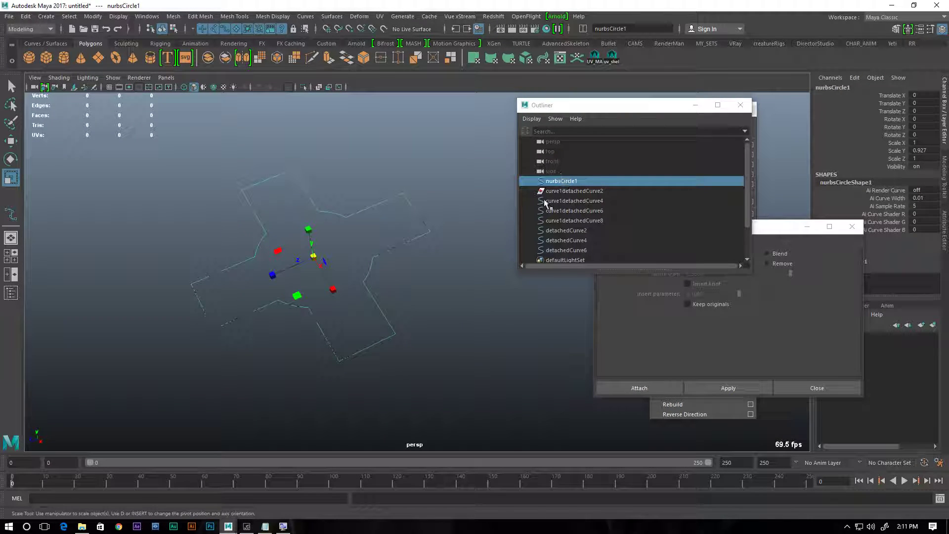
Delete all construction history in the scene, then delete the six leftover detached curves, keeping only the attached cross outline.
{"action": "left_click", "coordinate": [26, 17]}
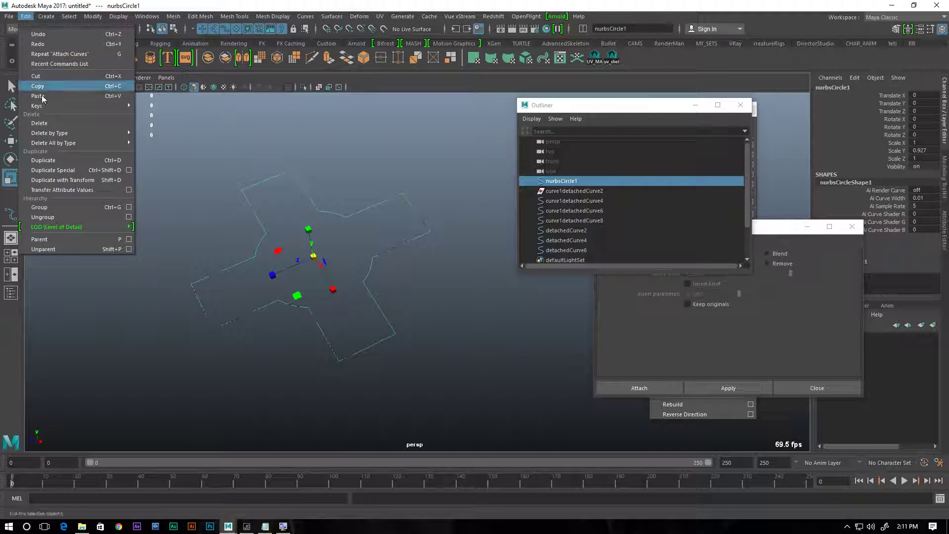
{"action": "mouse_move", "coordinate": [99, 143]}
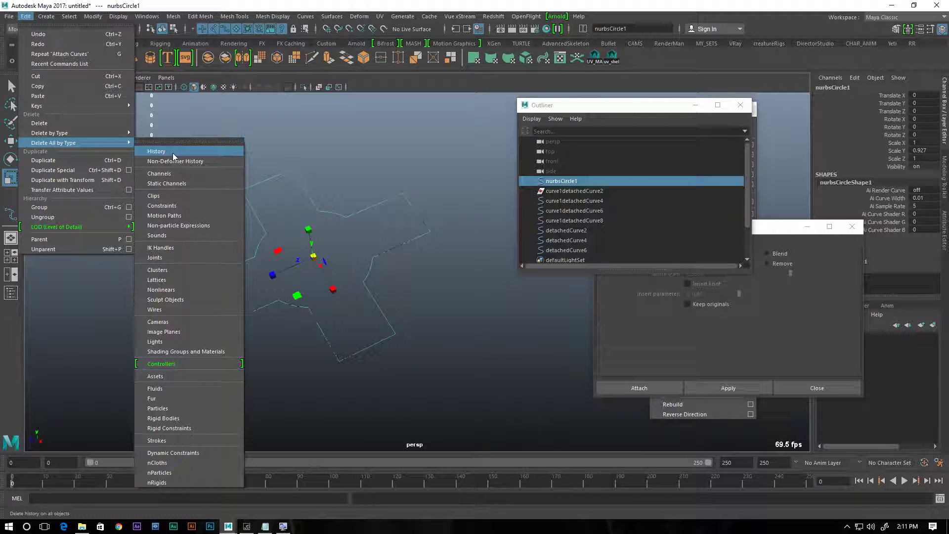
{"action": "left_click", "coordinate": [173, 153]}
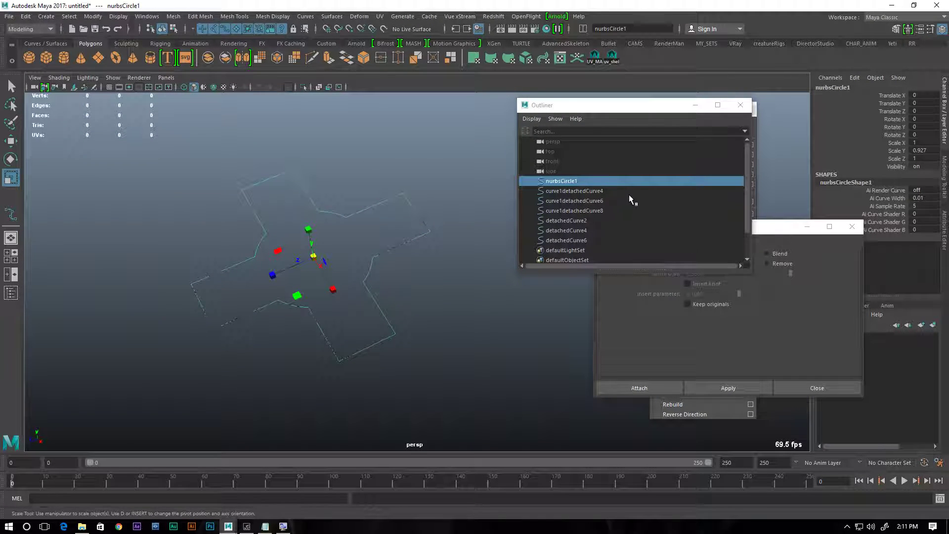
{"action": "left_click", "coordinate": [582, 191]}
{"action": "left_click", "coordinate": [566, 240], "text": "shift"}
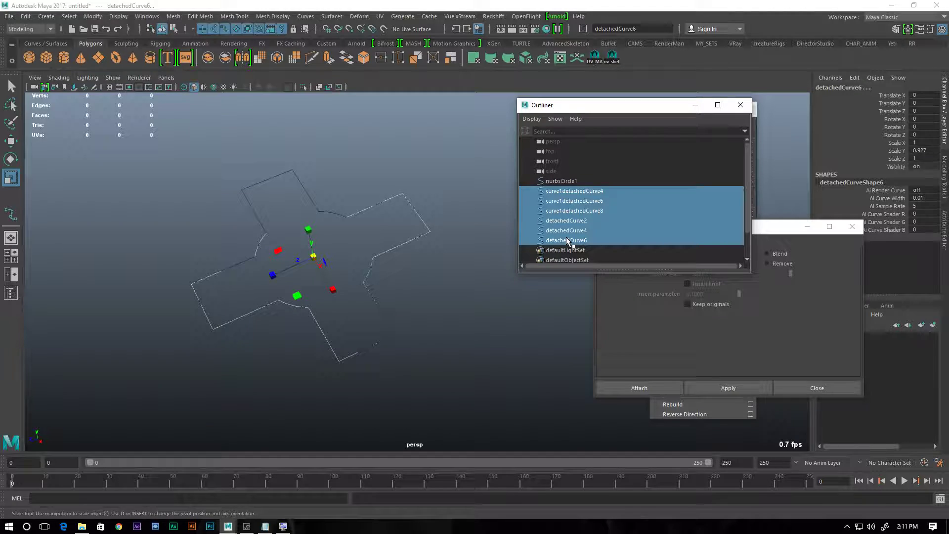
{"action": "key", "text": "Delete"}
Select the cross outline and try moving it upward to check that it is one curve, then undo the move.
{"action": "left_click_drag", "start_coordinate": [259, 170], "coordinate": [303, 236]}
{"action": "key", "text": "w"}
{"action": "left_click_drag", "start_coordinate": [311, 196], "coordinate": [344, 154], "text": "alt"}
{"action": "left_click", "coordinate": [342, 152]}
{"action": "left_click", "coordinate": [341, 163]}
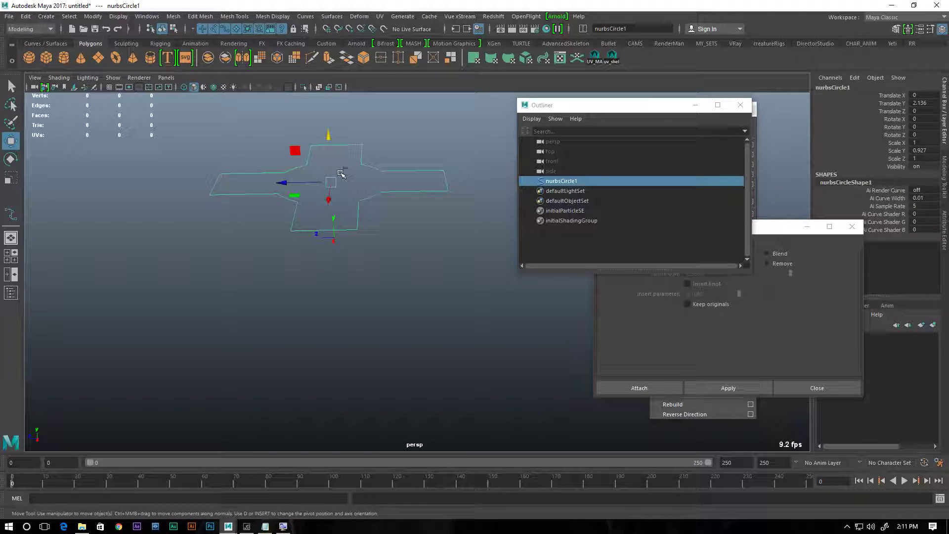
{"action": "left_click", "coordinate": [343, 173]}
{"action": "left_click", "coordinate": [342, 173]}
{"action": "left_click_drag", "start_coordinate": [341, 173], "coordinate": [269, 248]}
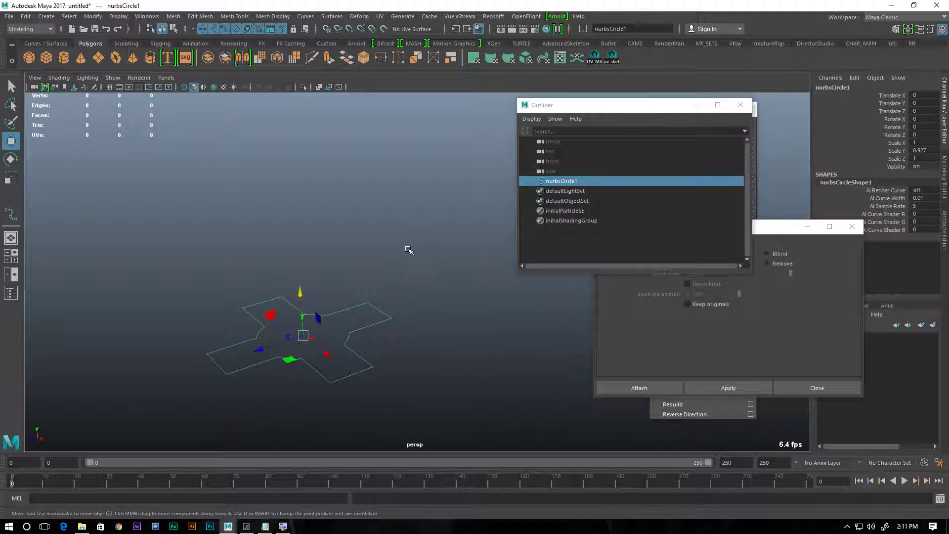
Clear away the Outliner, Attach Curves options and Curves command window, and maximize the side view with space above the cross outline.
{"action": "key", "text": "space"}
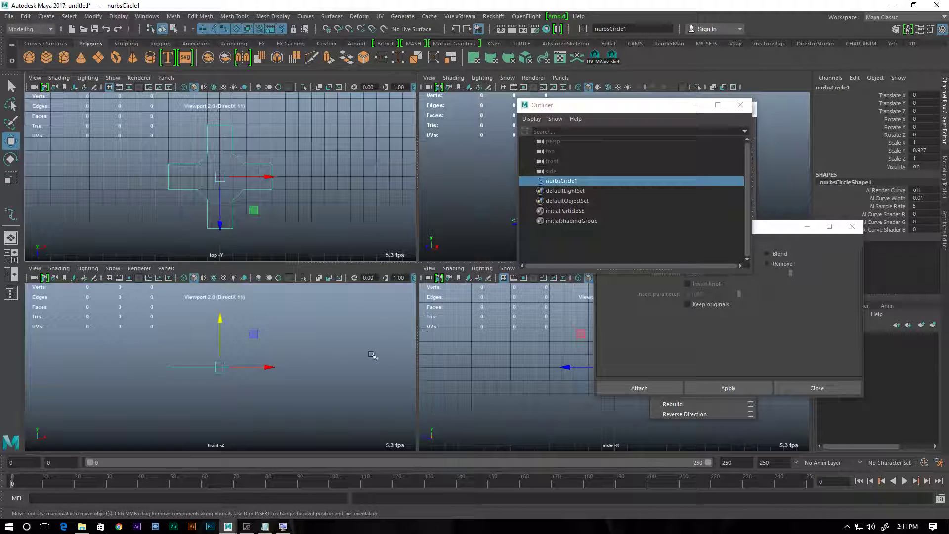
{"action": "left_click", "coordinate": [696, 105]}
{"action": "left_click", "coordinate": [852, 226]}
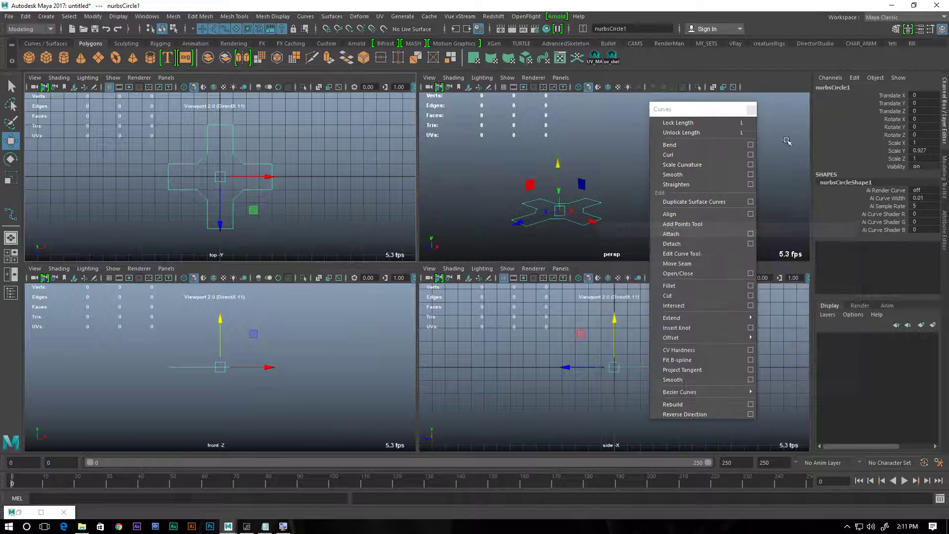
{"action": "left_click", "coordinate": [752, 110]}
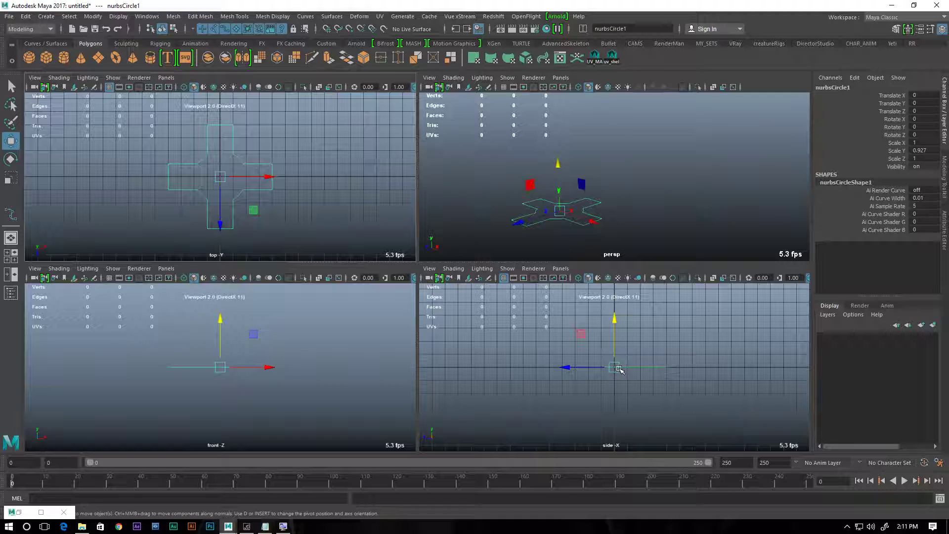
{"action": "key", "text": "space"}
{"action": "middle_click_drag", "start_coordinate": [361, 327], "coordinate": [251, 210], "text": "alt"}
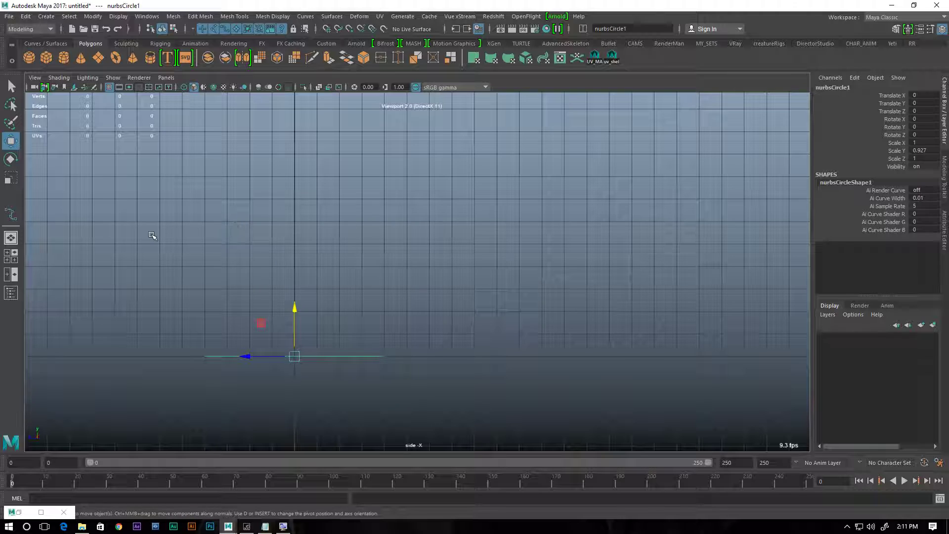
{"action": "left_click", "coordinate": [11, 214]}
{"action": "key", "text": "x"}
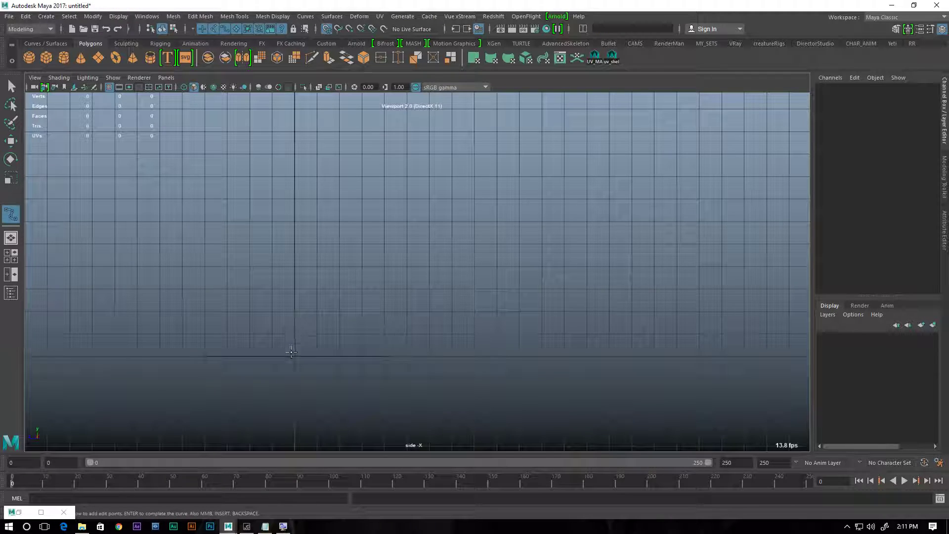
{"action": "left_click", "coordinate": [294, 355]}
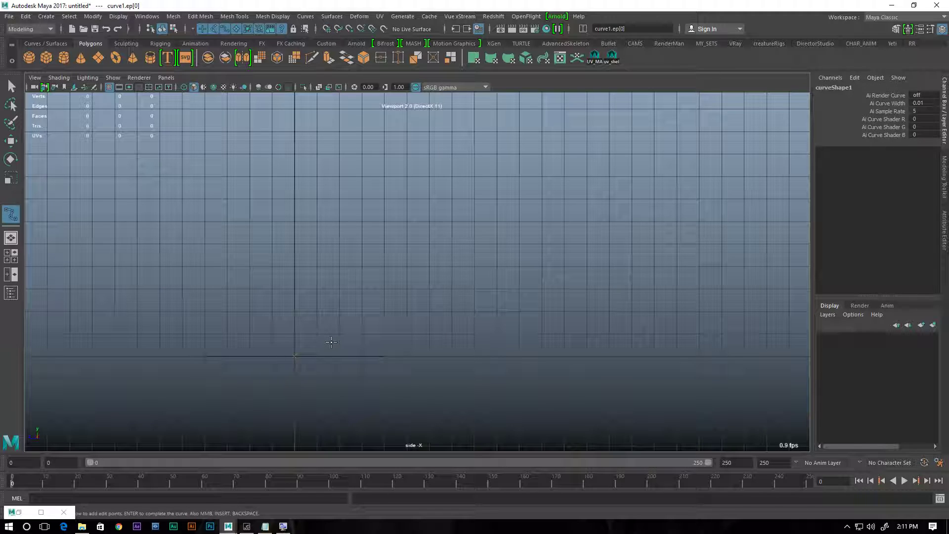
{"action": "key", "text": "BackSpace"}
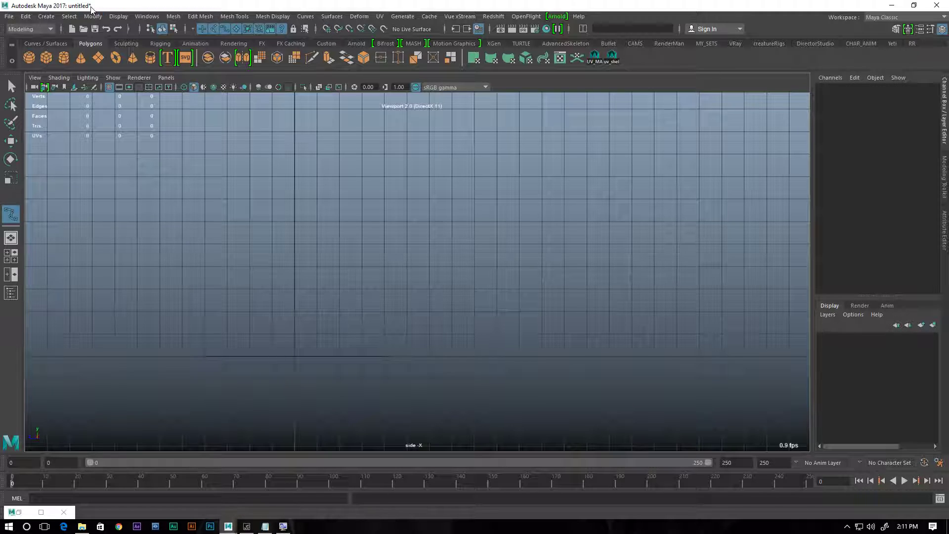
Reset the EP Curve Tool settings so that the curve degree is 3 Cubic.
{"action": "left_click", "coordinate": [46, 17]}
{"action": "mouse_move", "coordinate": [74, 90]}
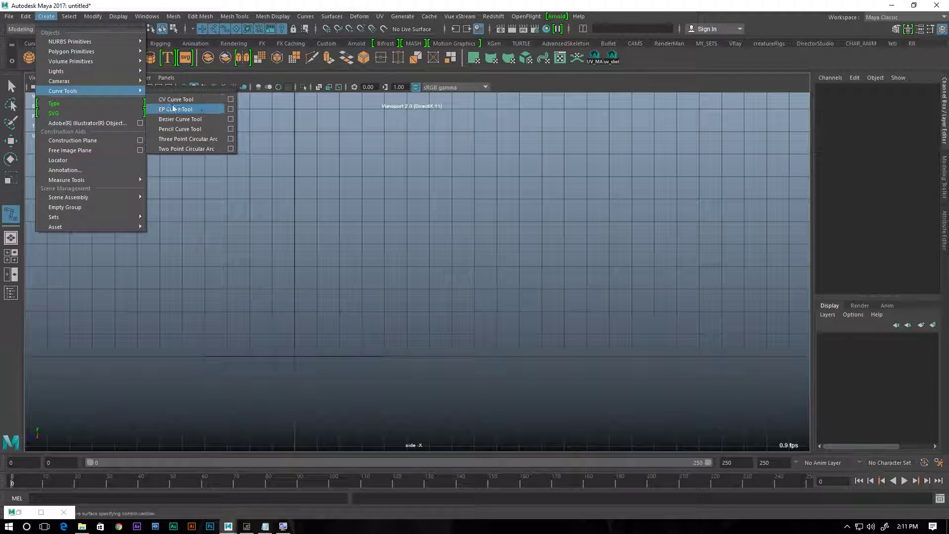
{"action": "left_click", "coordinate": [230, 110]}
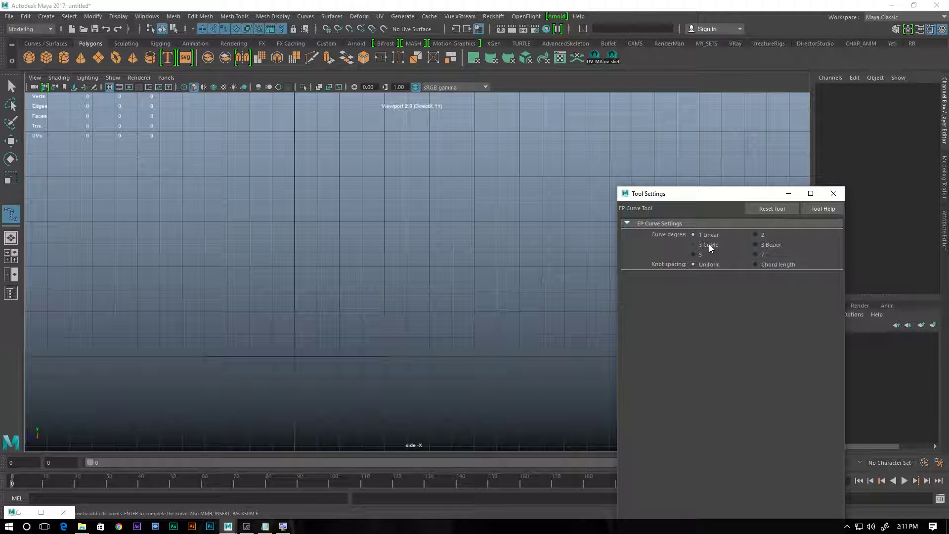
{"action": "left_click", "coordinate": [763, 209]}
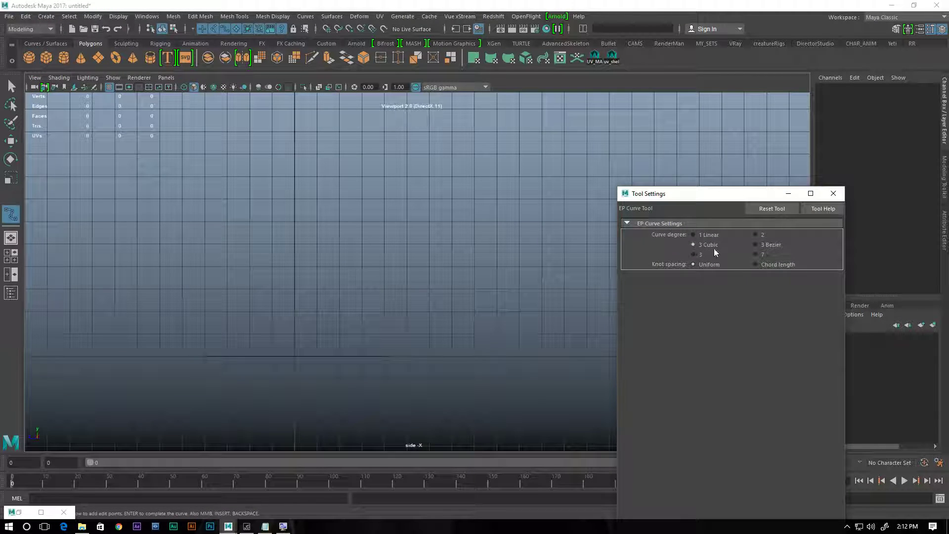
{"action": "left_click", "coordinate": [835, 194]}
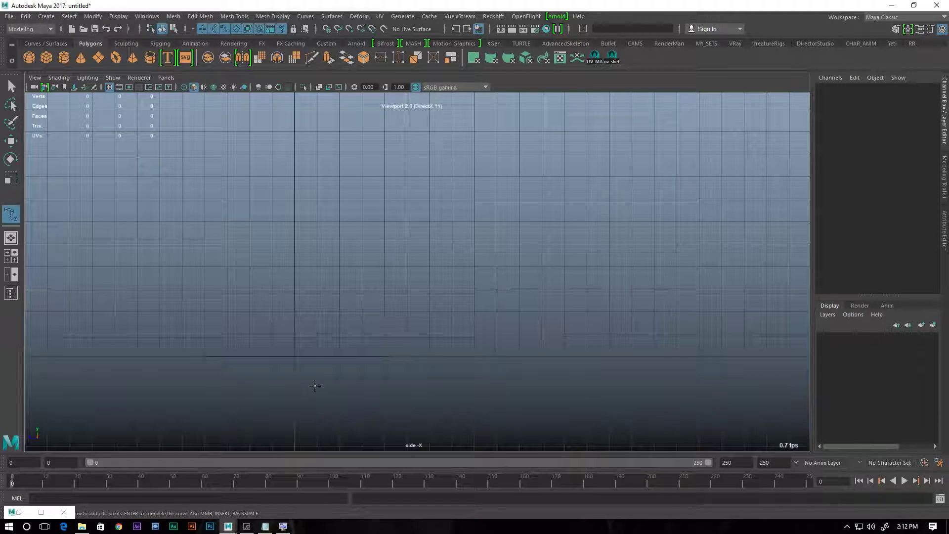
With grid snapping, draw a vertical EP curve four grid units up from the origin and a separate diagonal one rising two units from its end.
{"action": "left_click", "coordinate": [295, 357]}
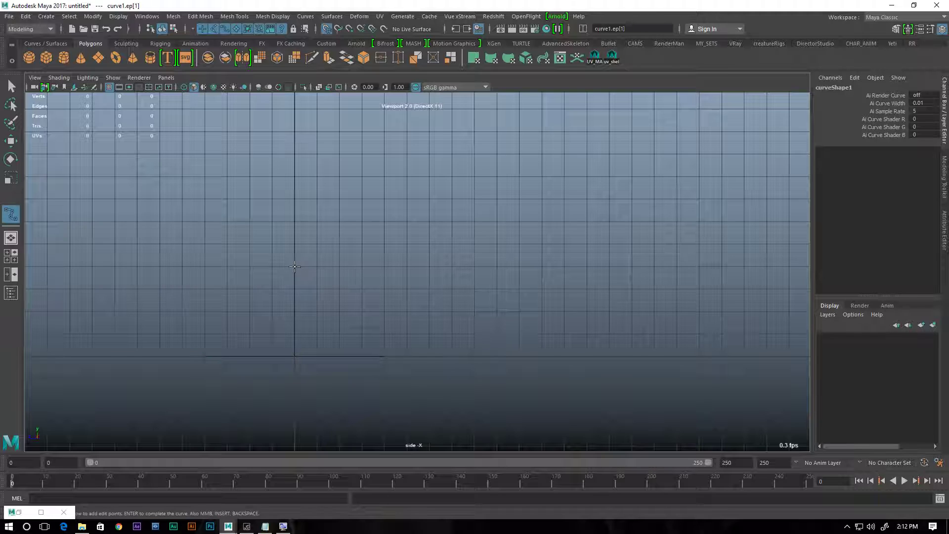
{"action": "key", "text": "ctrl+z"}
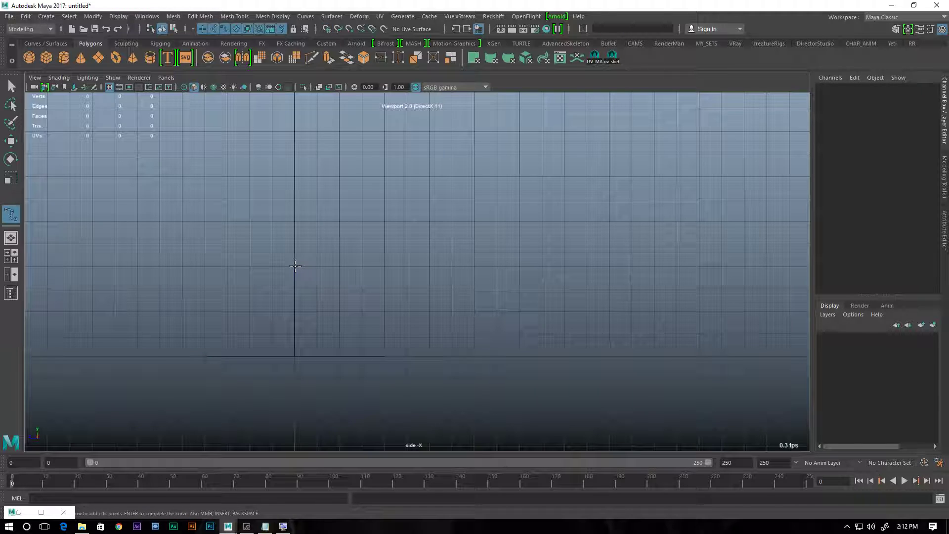
{"action": "left_click", "coordinate": [295, 266]}
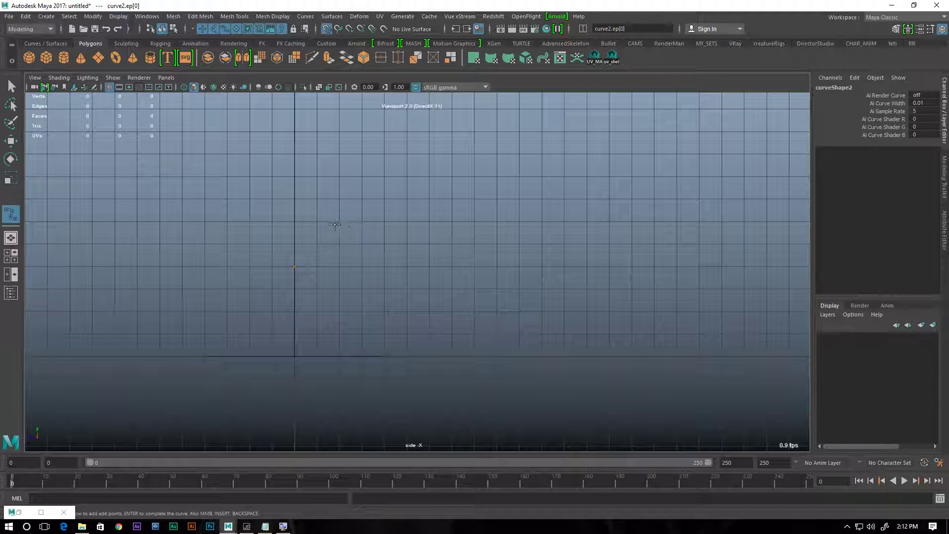
{"action": "left_click", "coordinate": [340, 222]}
{"action": "key", "text": "ctrl+z"}
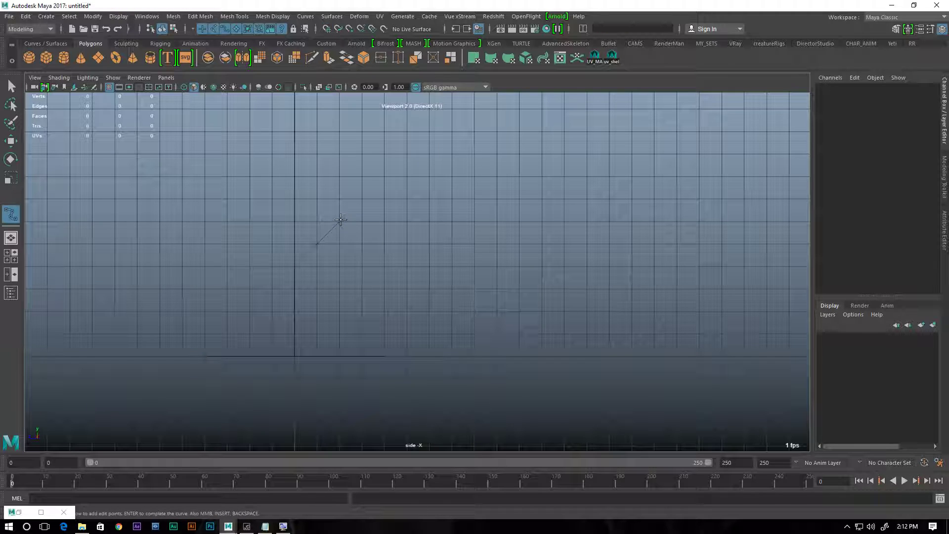
Draw a separate horizontal EP curve nine grid units long from the diagonal's end, and another diagonal one rising two units from there.
{"action": "left_click", "coordinate": [341, 220]}
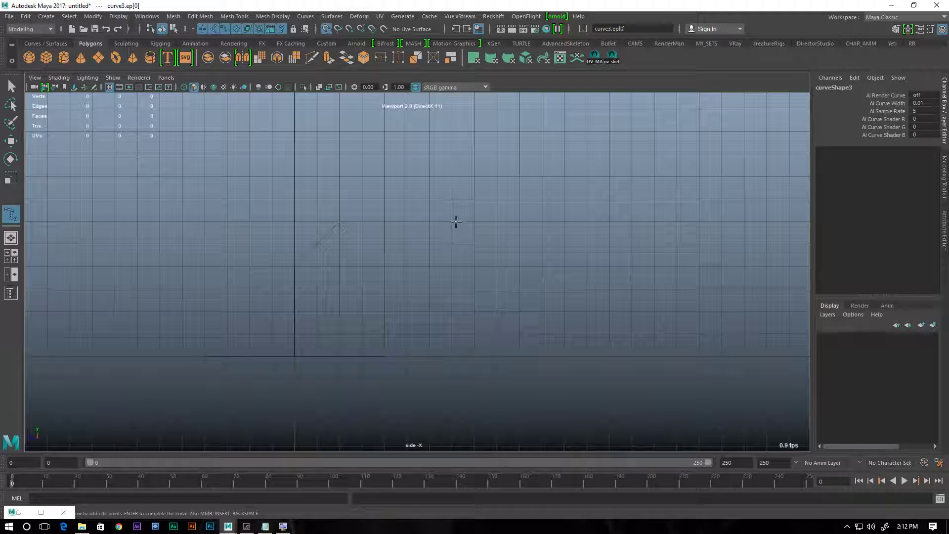
{"action": "left_click", "coordinate": [540, 222]}
{"action": "key", "text": "ctrl+z"}
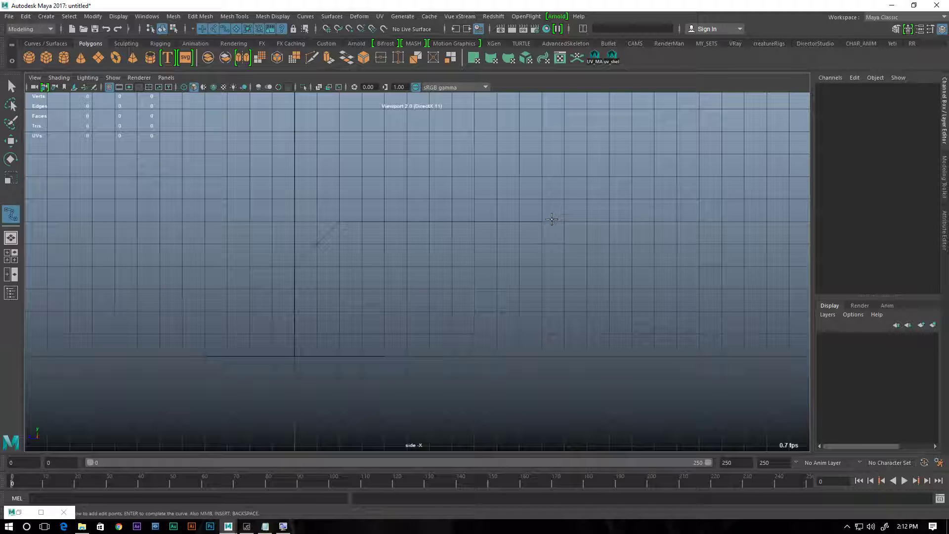
{"action": "left_click", "coordinate": [542, 222]}
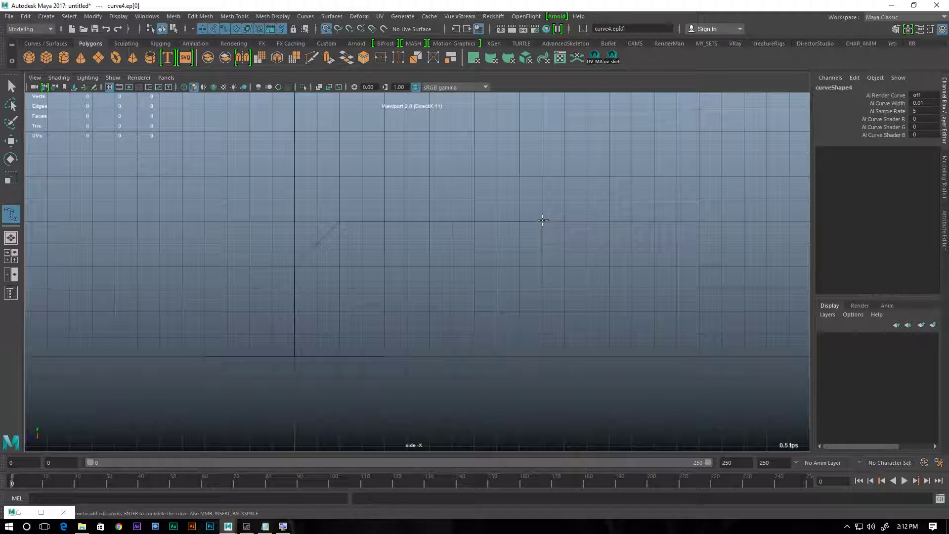
{"action": "left_click", "coordinate": [587, 177]}
{"action": "key", "text": "Escape"}
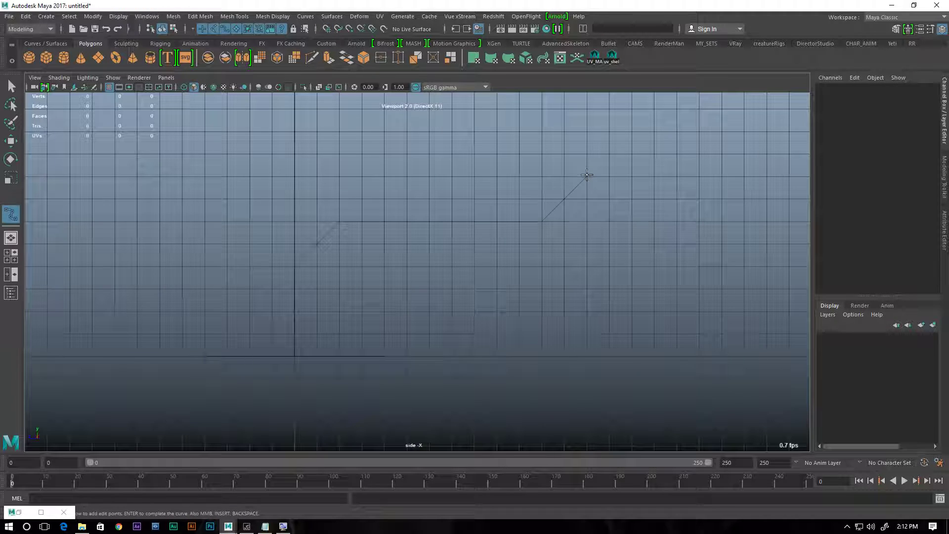
Draw a final vertical EP curve two grid units up from the second diagonal's end to finish the path.
{"action": "left_click", "coordinate": [587, 175]}
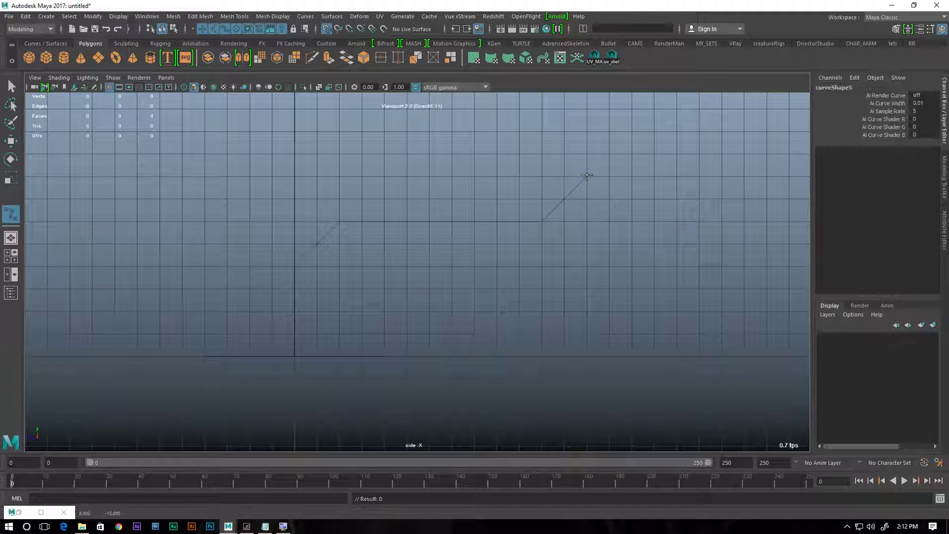
{"action": "left_click", "coordinate": [586, 133]}
{"action": "key", "text": "w"}
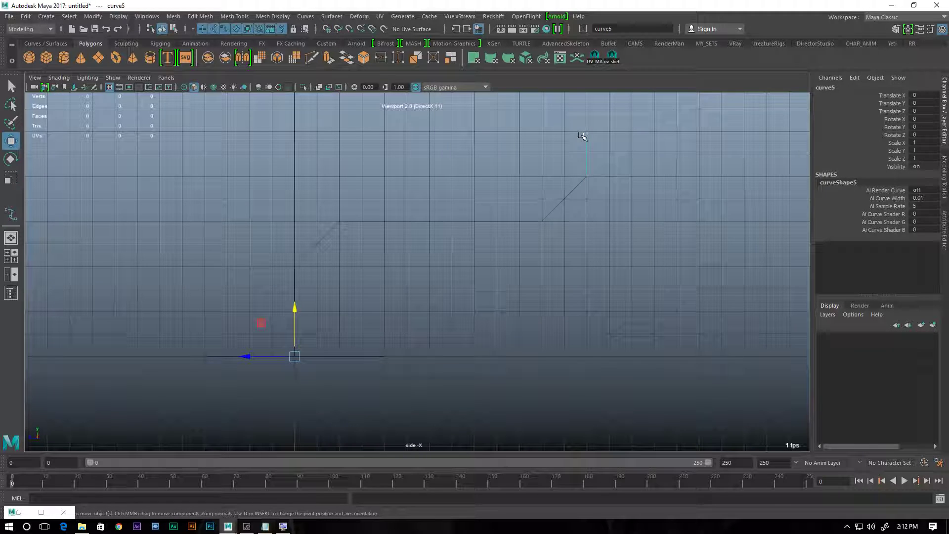
Select the path segments to check that they are separate curves, hide the side view's grid and clear the selection.
{"action": "left_click_drag", "start_coordinate": [594, 146], "coordinate": [99, 336]}
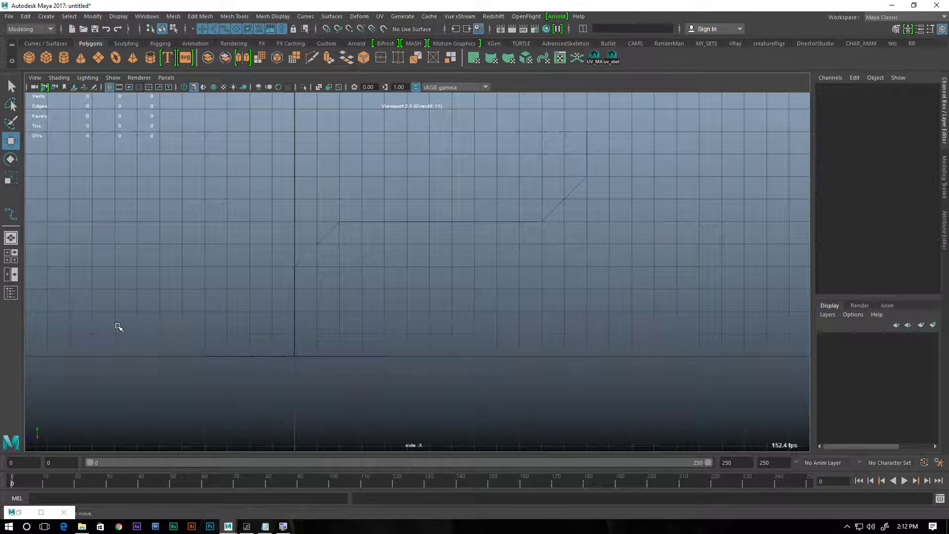
{"action": "left_click_drag", "start_coordinate": [631, 131], "coordinate": [285, 307]}
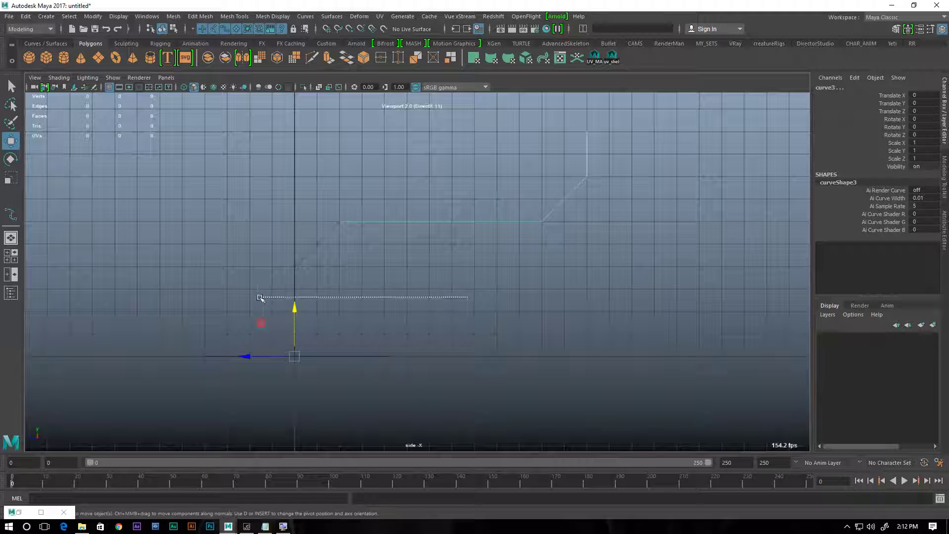
{"action": "left_click_drag", "start_coordinate": [298, 174], "coordinate": [661, 288]}
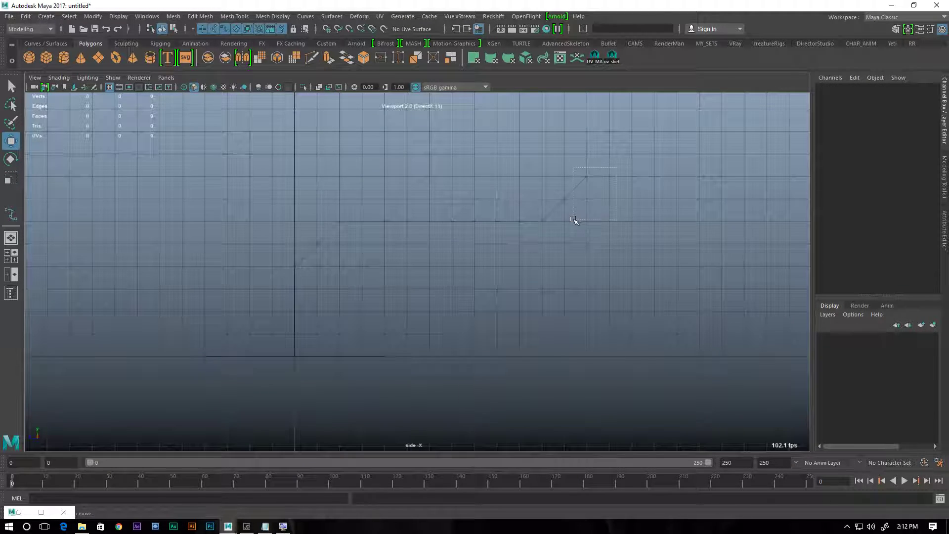
{"action": "left_click", "coordinate": [294, 316]}
{"action": "left_click", "coordinate": [275, 144]}
{"action": "left_click_drag", "start_coordinate": [279, 146], "coordinate": [734, 319]}
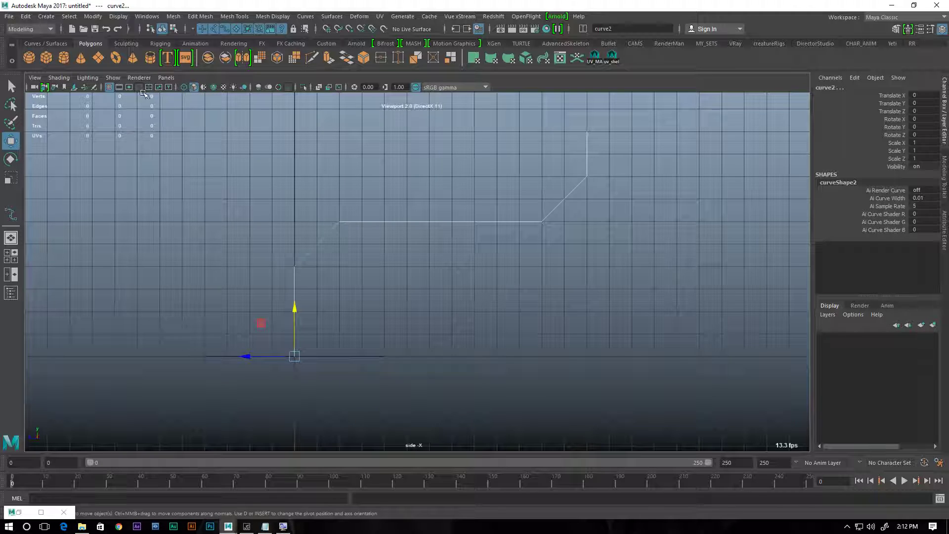
{"action": "left_click", "coordinate": [109, 87]}
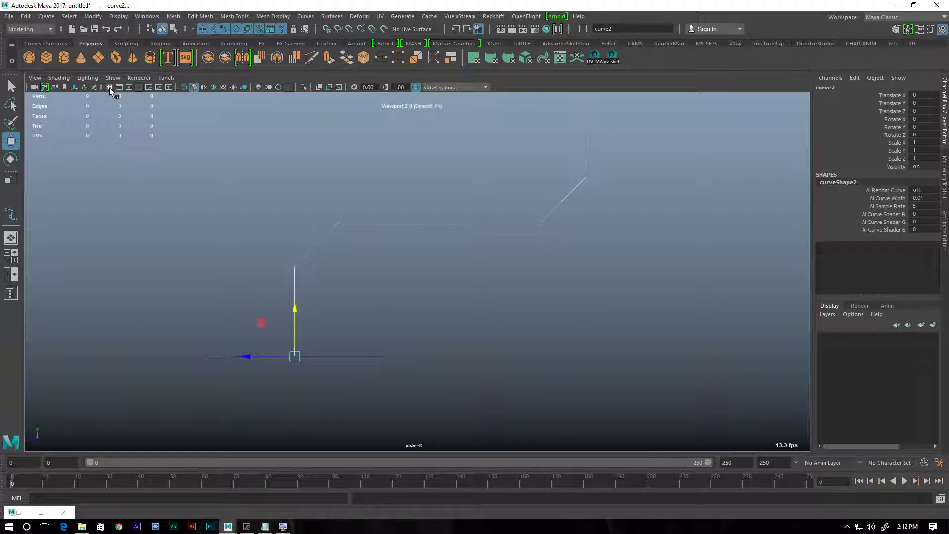
{"action": "left_click", "coordinate": [399, 292]}
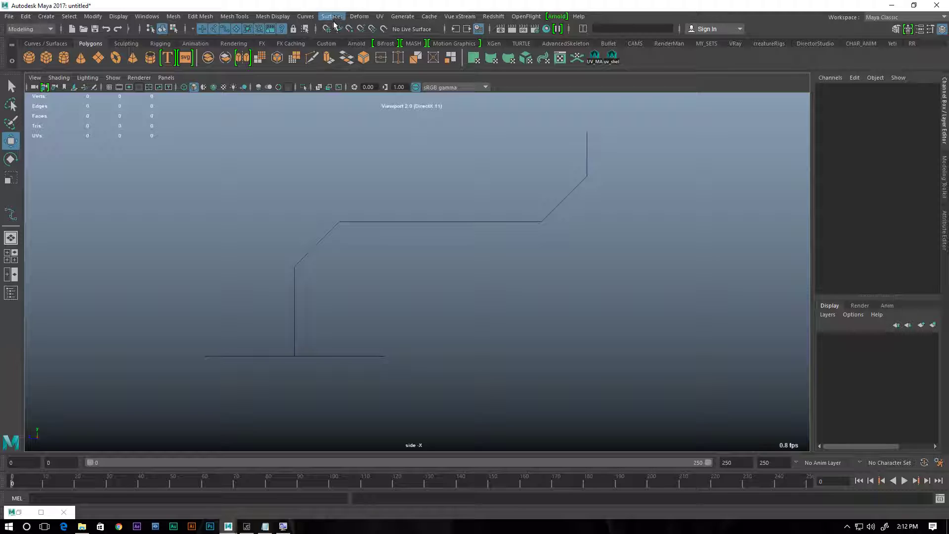
Reset the Align Curves options, set the command to work as a tool, and start it with tangent continuity.
{"action": "left_click", "coordinate": [306, 16]}
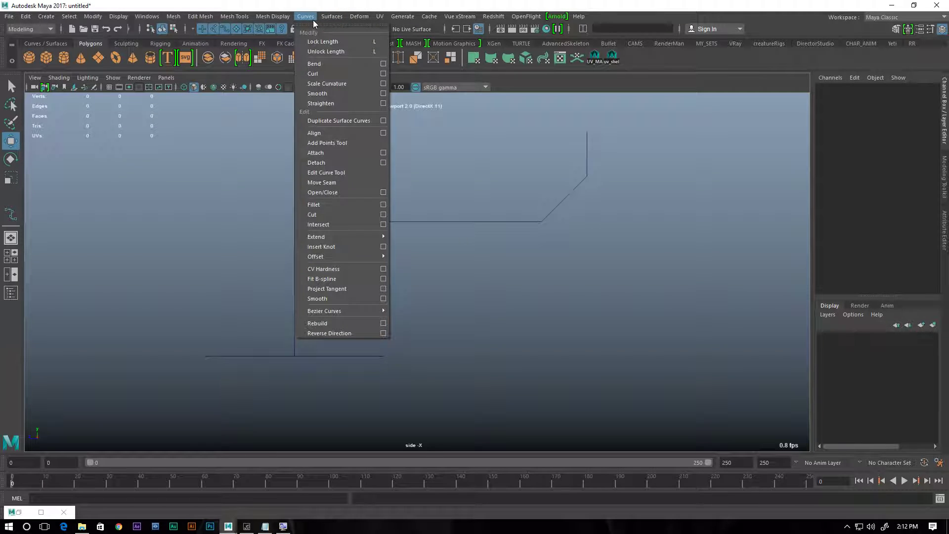
{"action": "left_click", "coordinate": [382, 134]}
{"action": "left_click", "coordinate": [603, 240]}
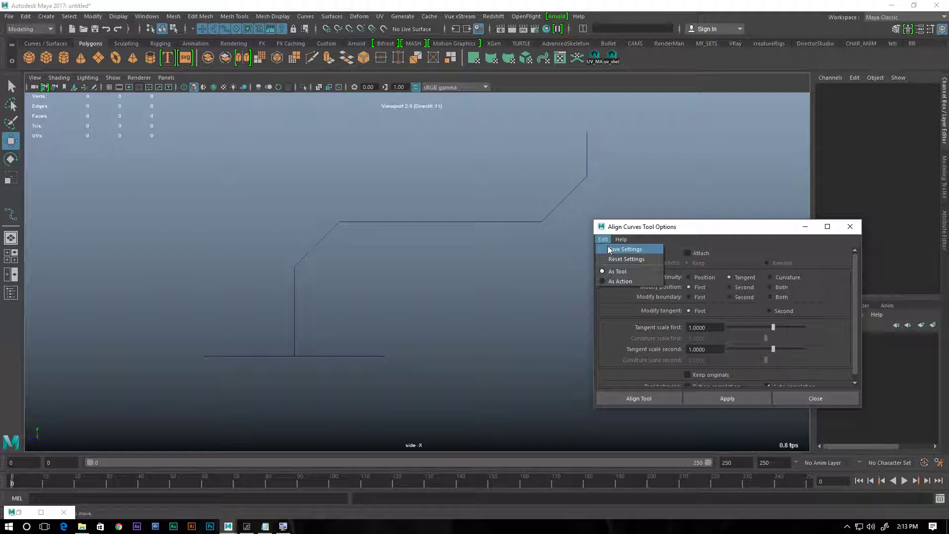
{"action": "left_click", "coordinate": [616, 260]}
{"action": "left_click", "coordinate": [603, 240]}
{"action": "left_click", "coordinate": [618, 281]}
{"action": "left_click", "coordinate": [603, 240]}
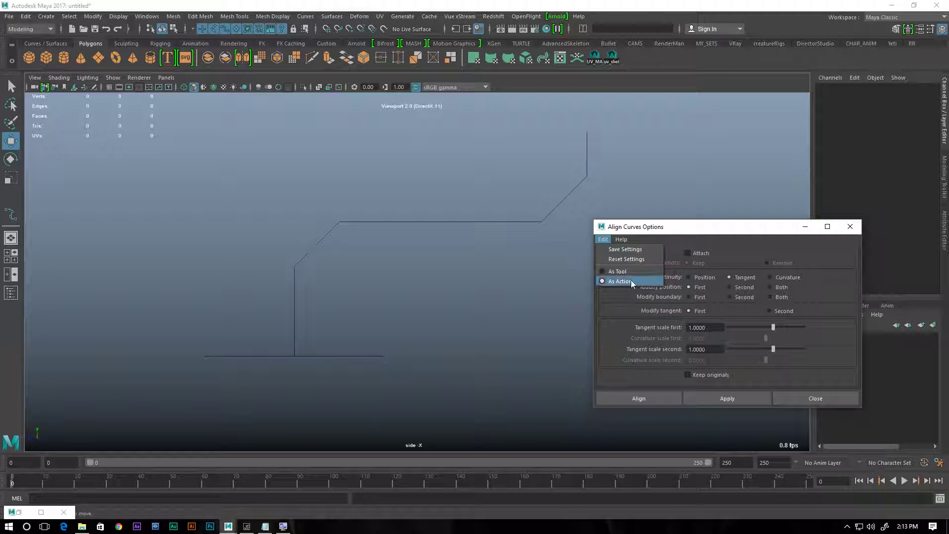
{"action": "left_click", "coordinate": [604, 273]}
{"action": "left_click_drag", "start_coordinate": [683, 230], "coordinate": [700, 178]}
{"action": "left_click", "coordinate": [414, 302]}
{"action": "left_click", "coordinate": [735, 346]}
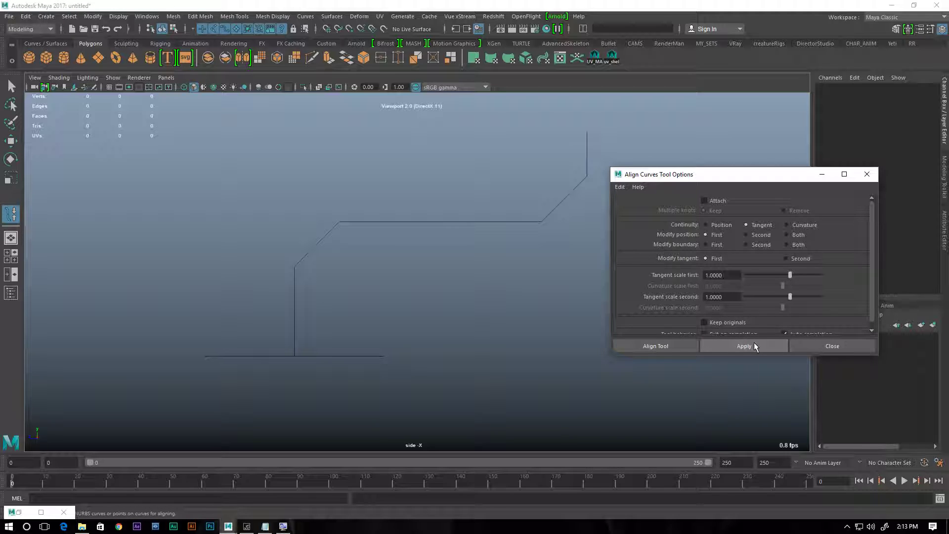
{"action": "left_click", "coordinate": [10, 214]}
Switch the side view's renderer to Legacy Default Viewport so the curves can be picked for aligning.
{"action": "left_click_drag", "start_coordinate": [298, 218], "coordinate": [335, 271]}
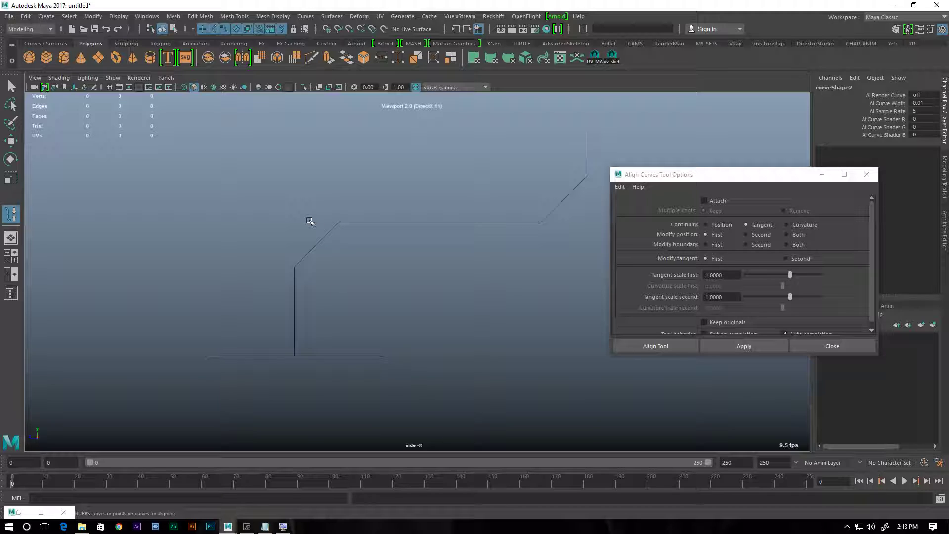
{"action": "left_click", "coordinate": [139, 78]}
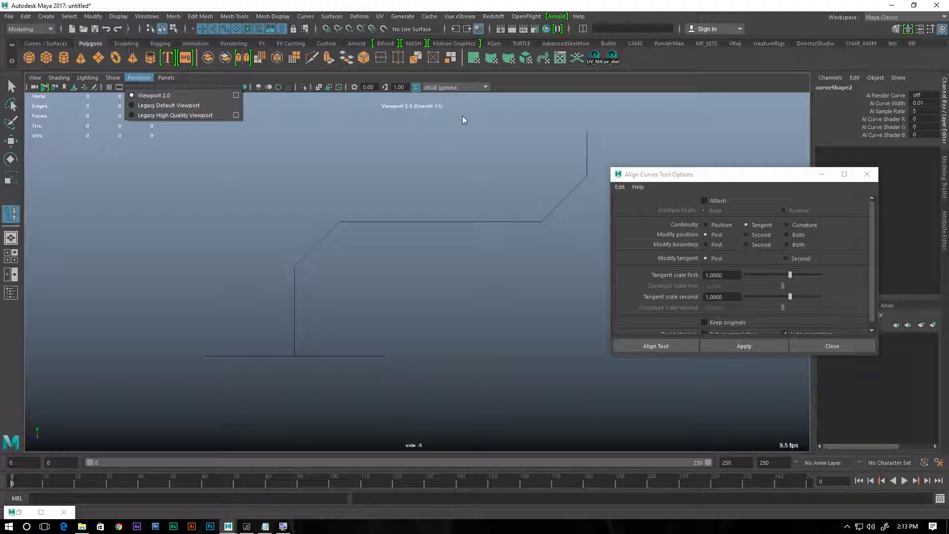
{"action": "left_click", "coordinate": [151, 106]}
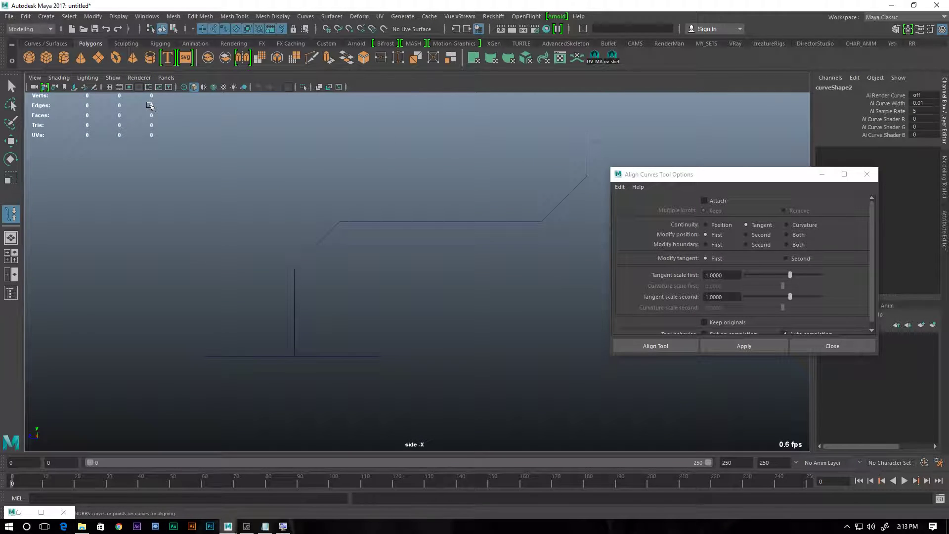
{"action": "left_click", "coordinate": [139, 78]}
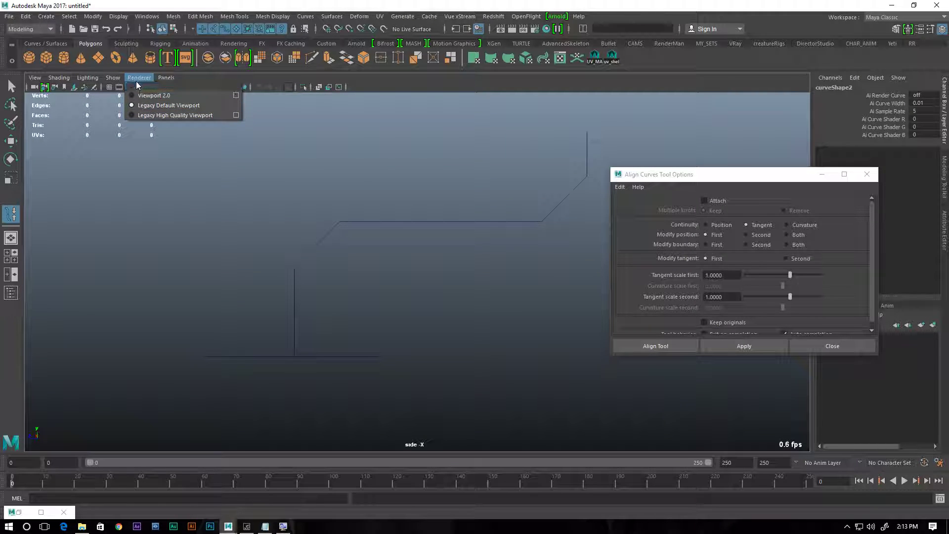
{"action": "left_click", "coordinate": [412, 71]}
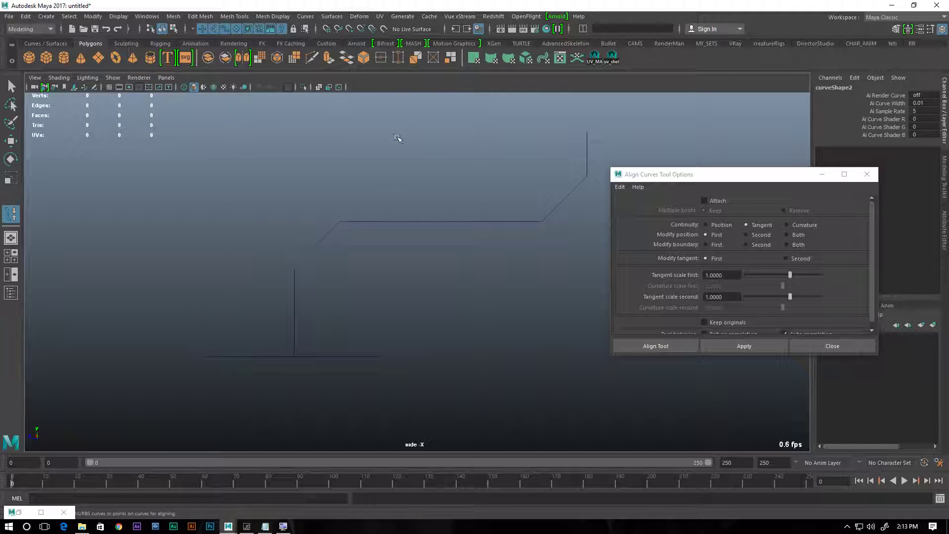
Align the lower diagonal segment tangent to the horizontal segment and to the lower vertical segment, rounding the first bend.
{"action": "left_click", "coordinate": [326, 257]}
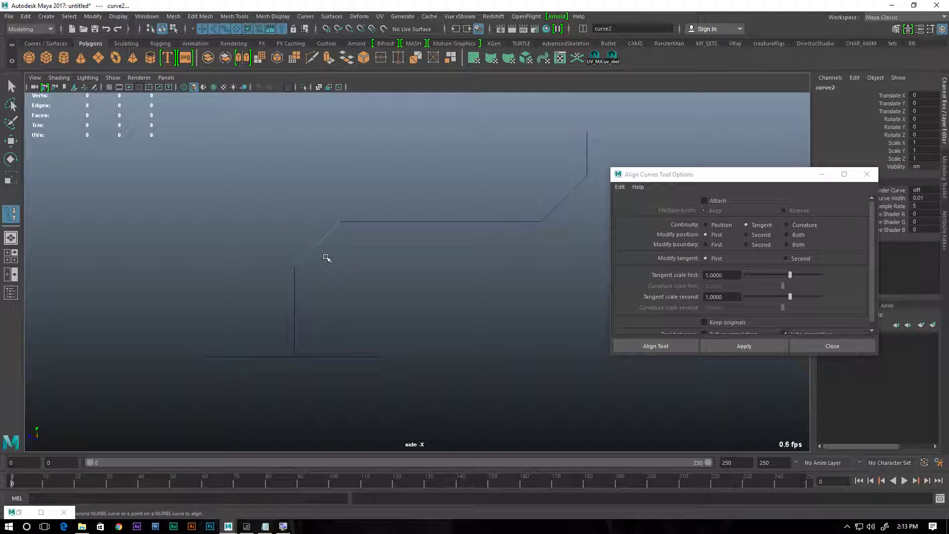
{"action": "left_click", "coordinate": [139, 77]}
{"action": "left_click", "coordinate": [417, 79]}
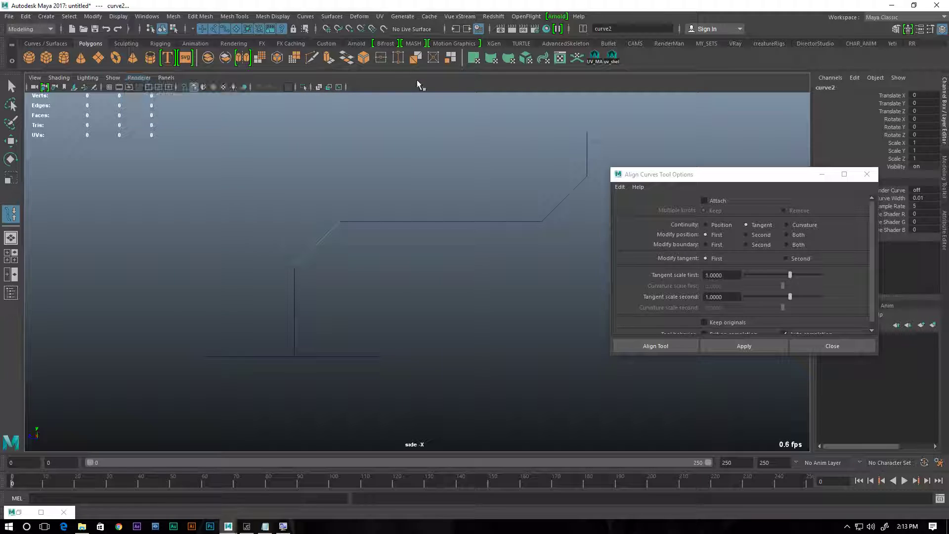
{"action": "left_click", "coordinate": [364, 223]}
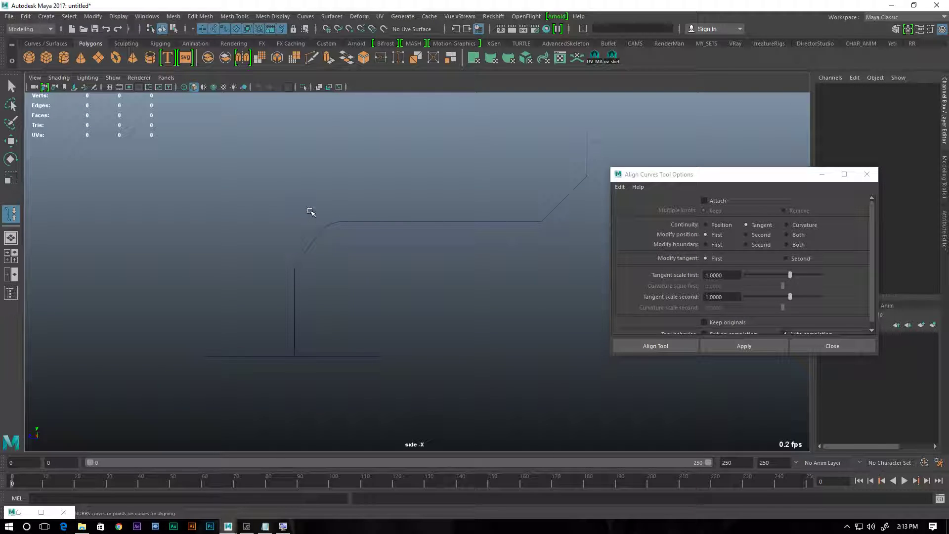
{"action": "left_click", "coordinate": [324, 245]}
{"action": "left_click", "coordinate": [295, 290]}
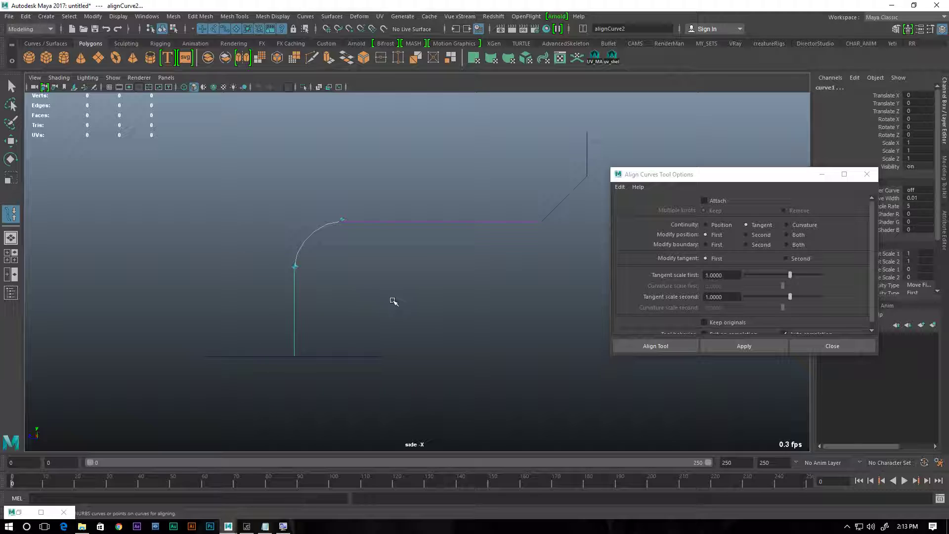
Align the upper diagonal segment tangent to the horizontal and upper vertical segments, and leave the Align tool and its options.
{"action": "middle_click_drag", "start_coordinate": [474, 288], "coordinate": [364, 301], "text": "alt"}
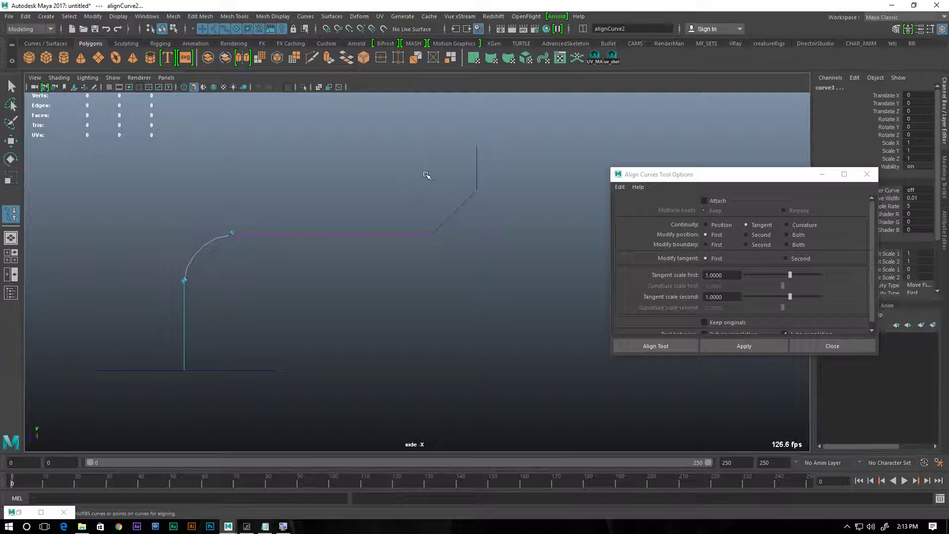
{"action": "left_click", "coordinate": [426, 175]}
{"action": "left_click_drag", "start_coordinate": [483, 247], "coordinate": [445, 204]}
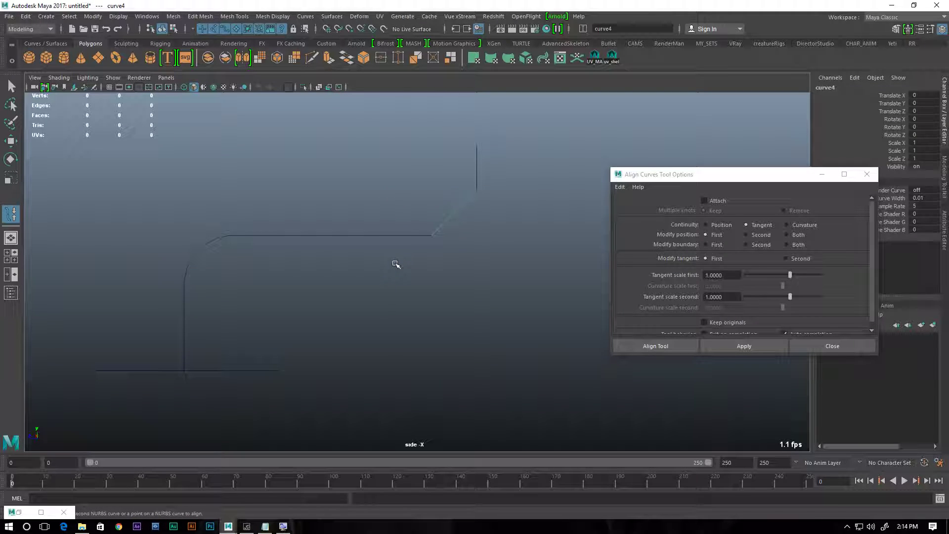
{"action": "left_click_drag", "start_coordinate": [390, 247], "coordinate": [370, 206]}
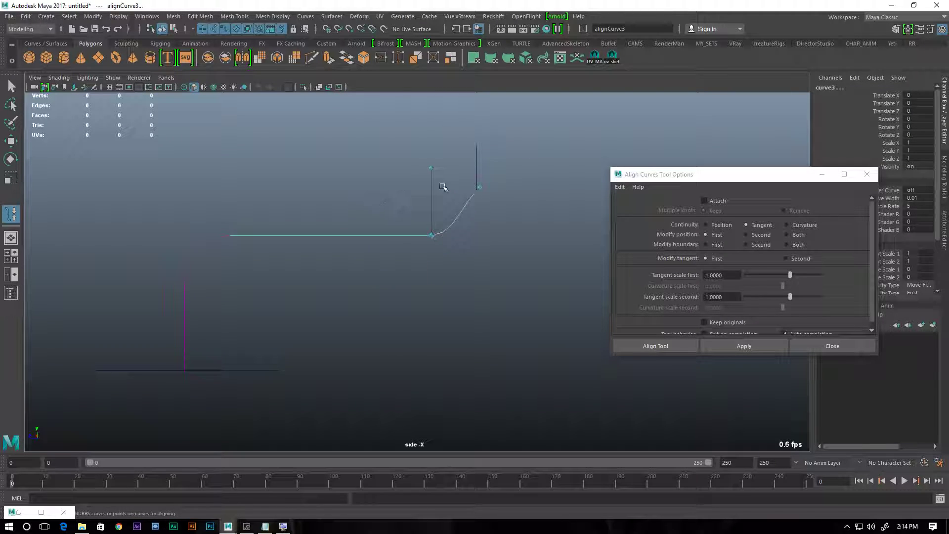
{"action": "left_click_drag", "start_coordinate": [460, 222], "coordinate": [444, 197]}
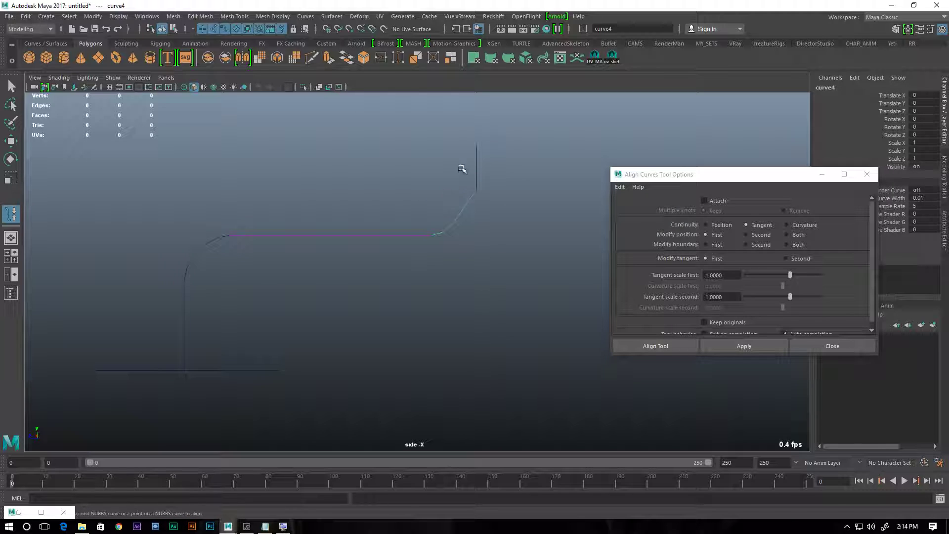
{"action": "left_click", "coordinate": [518, 175]}
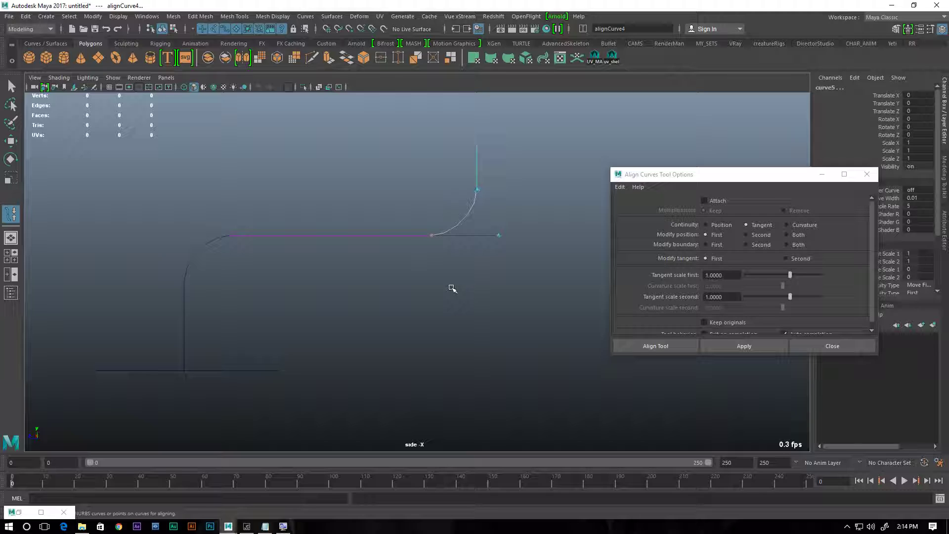
{"action": "key", "text": "w"}
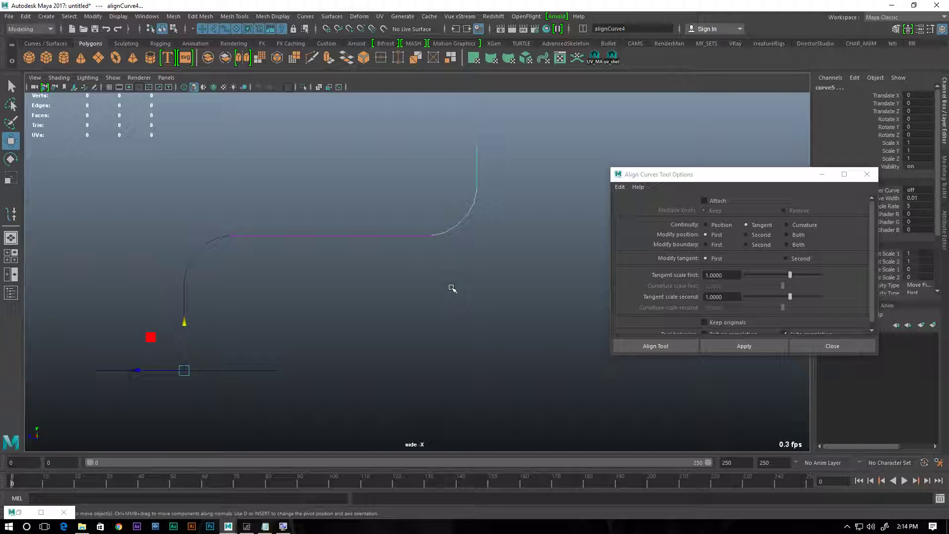
{"action": "left_click", "coordinate": [867, 174]}
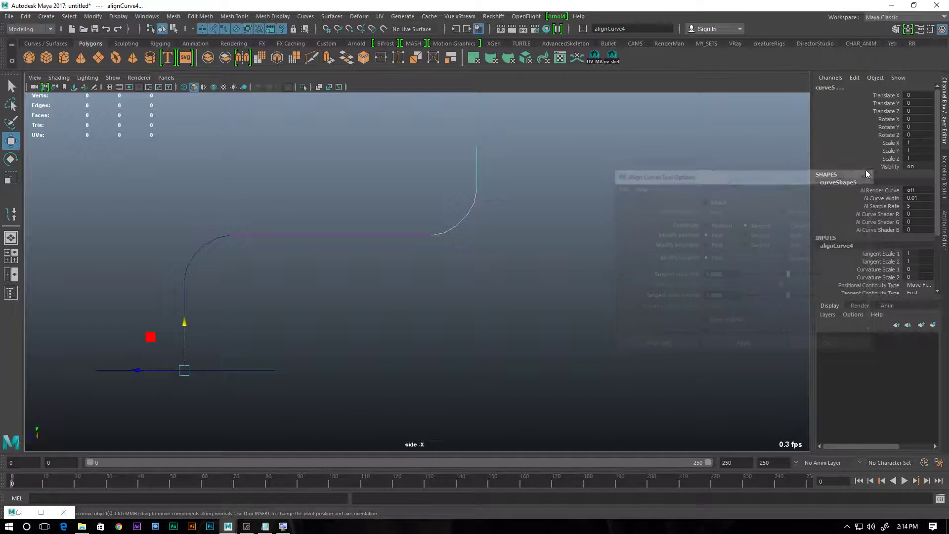
Select all the path segments, delete all history in the scene, and clear the selection.
{"action": "left_click", "coordinate": [567, 167]}
{"action": "left_click_drag", "start_coordinate": [130, 126], "coordinate": [584, 314]}
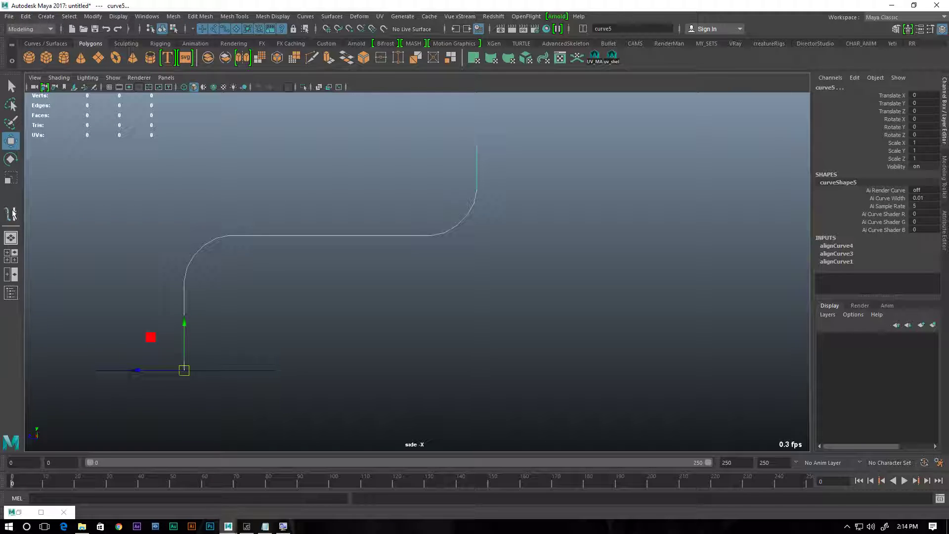
{"action": "left_click_drag", "start_coordinate": [145, 283], "coordinate": [540, 325]}
{"action": "left_click", "coordinate": [25, 16]}
{"action": "mouse_move", "coordinate": [81, 143]}
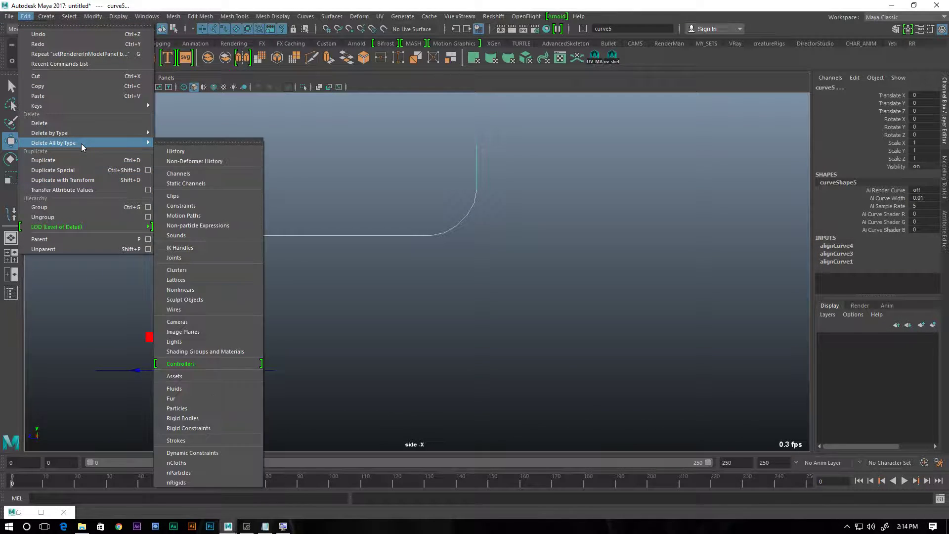
{"action": "left_click", "coordinate": [180, 143]}
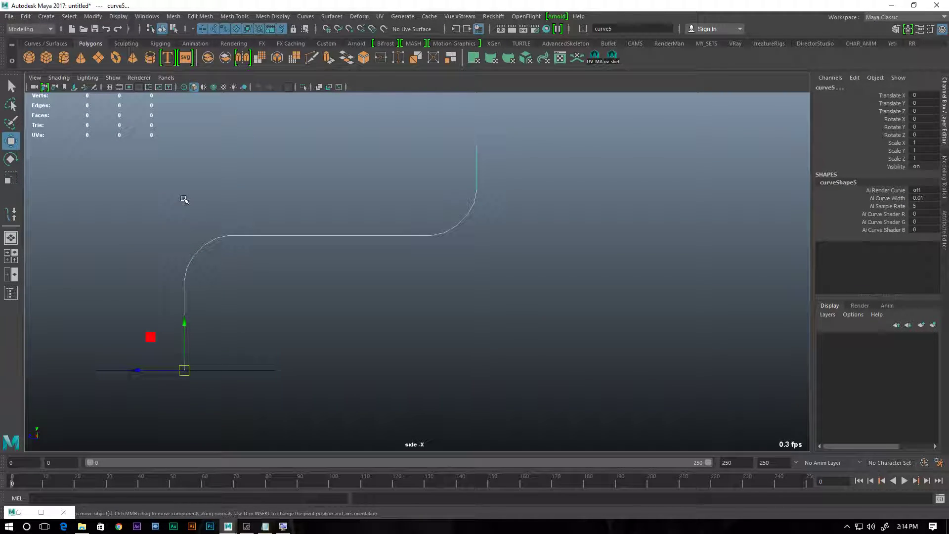
{"action": "left_click", "coordinate": [160, 199]}
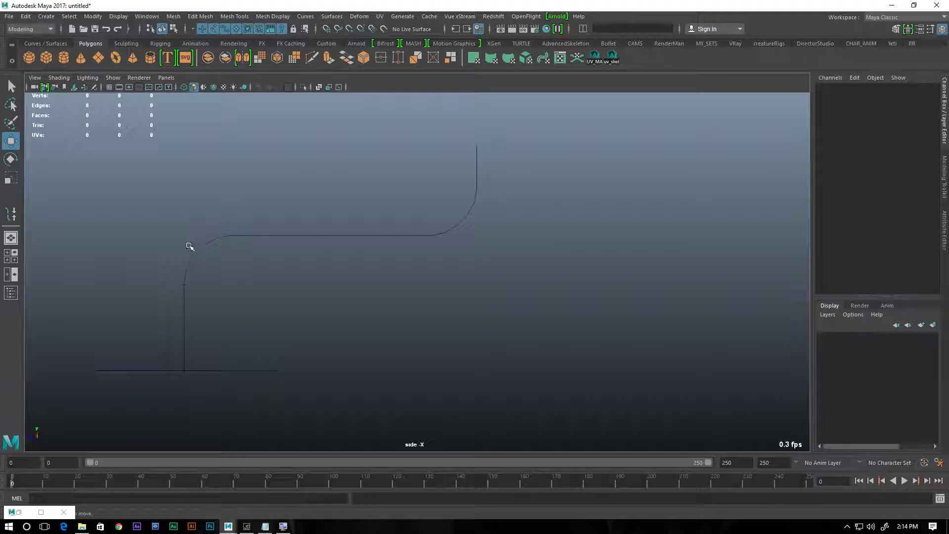
Attach all the path segments at once using the Connect method, and check the Attach Curves options.
{"action": "left_click_drag", "start_coordinate": [162, 217], "coordinate": [587, 295]}
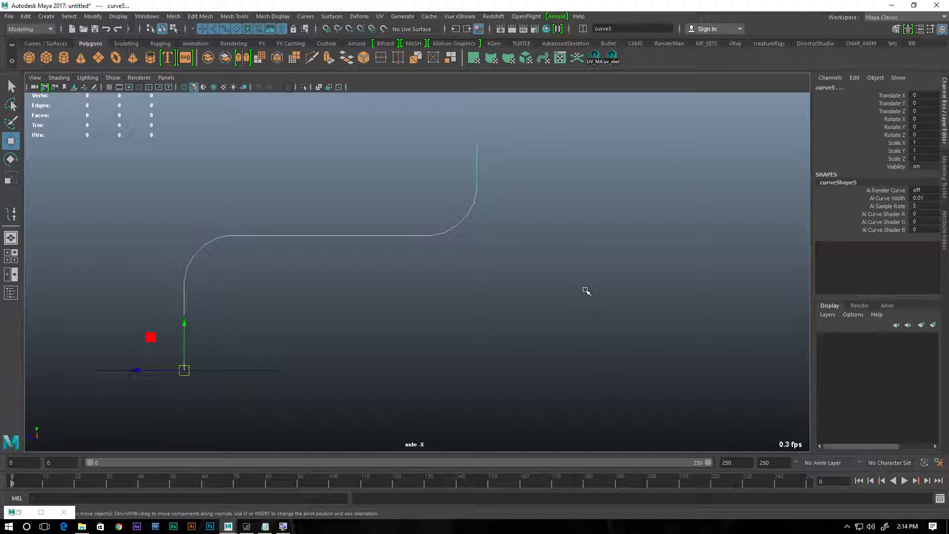
{"action": "left_click", "coordinate": [313, 18]}
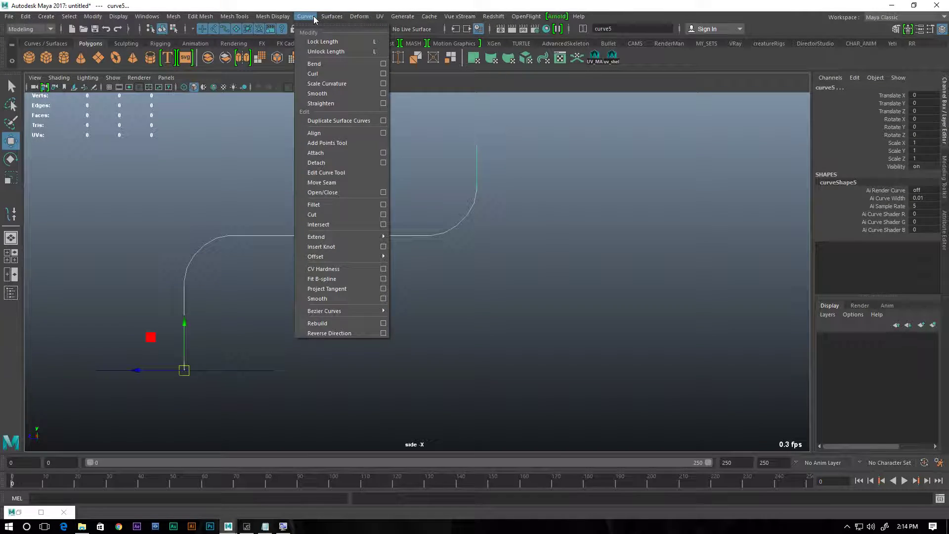
{"action": "left_click", "coordinate": [314, 26]}
{"action": "left_click_drag", "start_coordinate": [334, 11], "coordinate": [686, 110]}
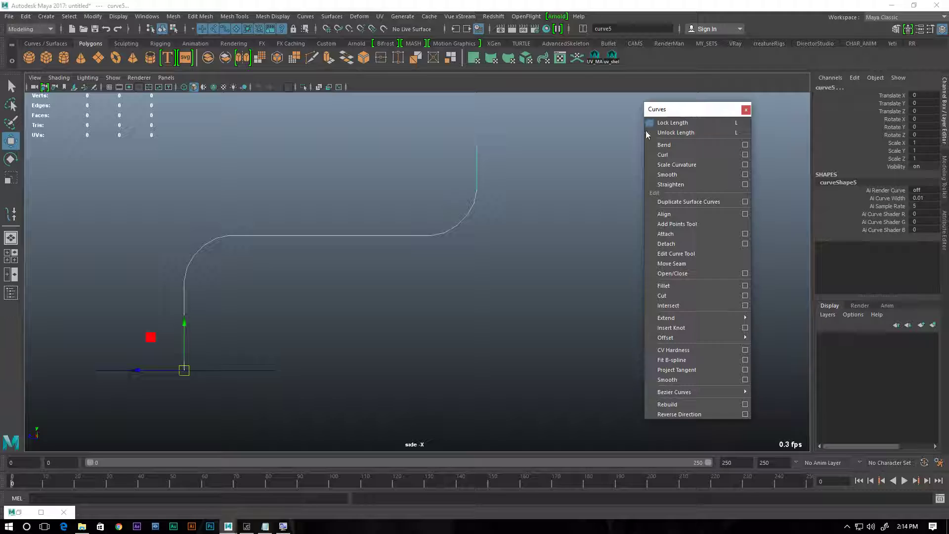
{"action": "left_click", "coordinate": [673, 236]}
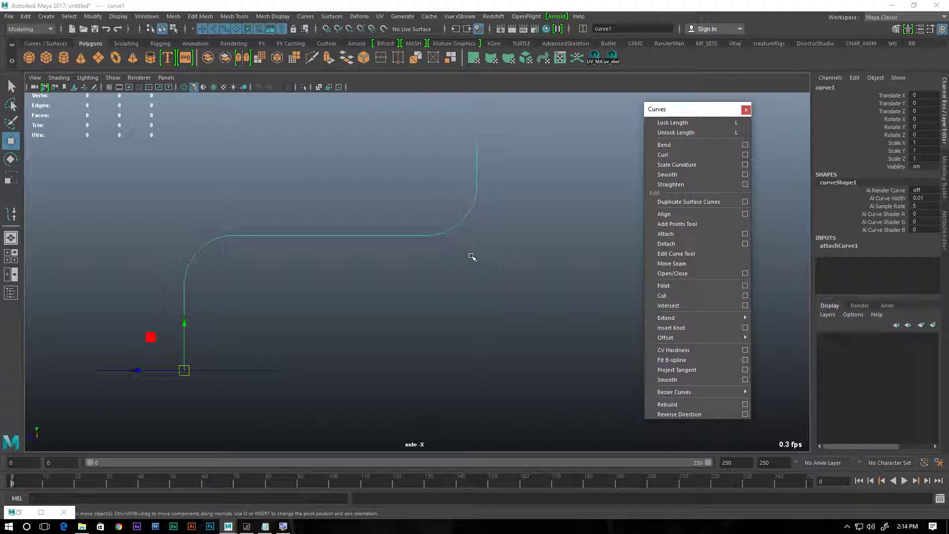
{"action": "left_click", "coordinate": [745, 234]}
{"action": "left_click", "coordinate": [618, 187]}
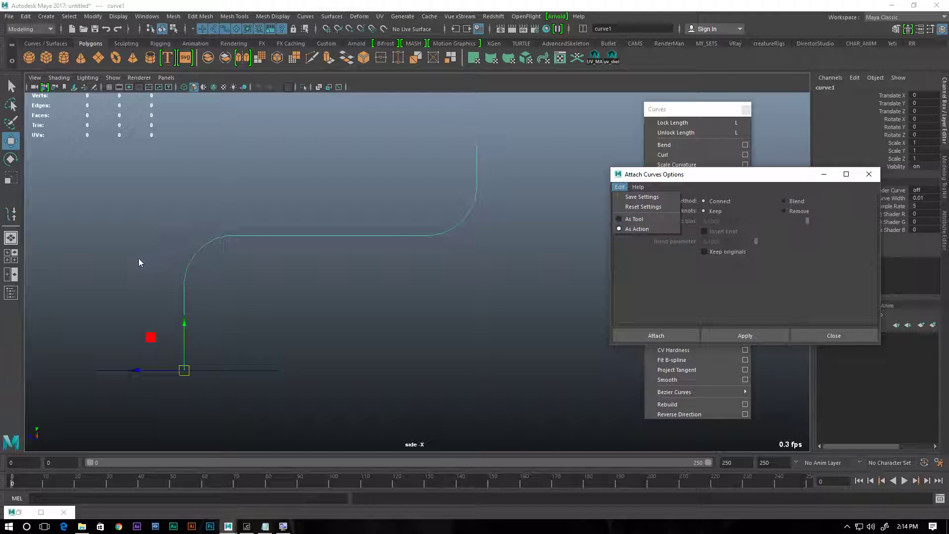
{"action": "left_click", "coordinate": [840, 333]}
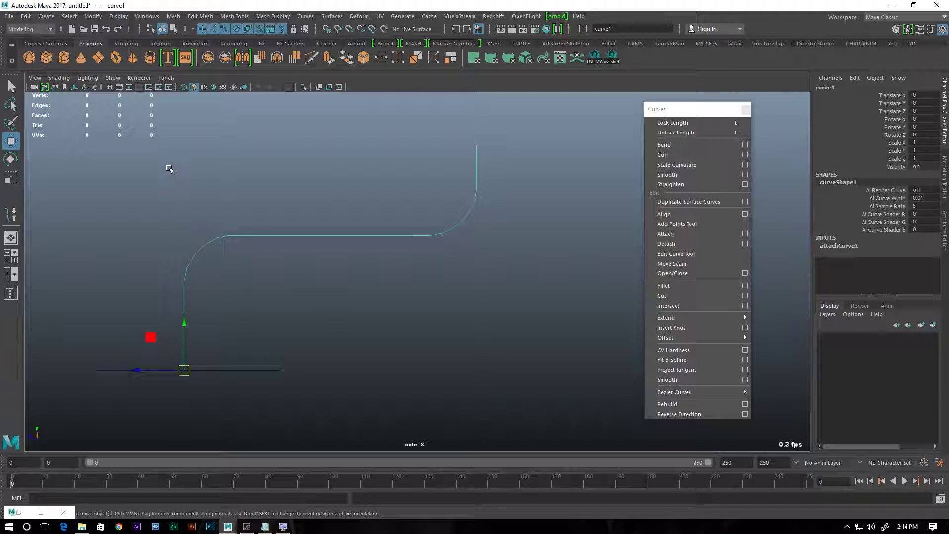
Examine the path in the perspective view and the curves in the Outliner to find which segments are joined.
{"action": "key", "text": "space"}
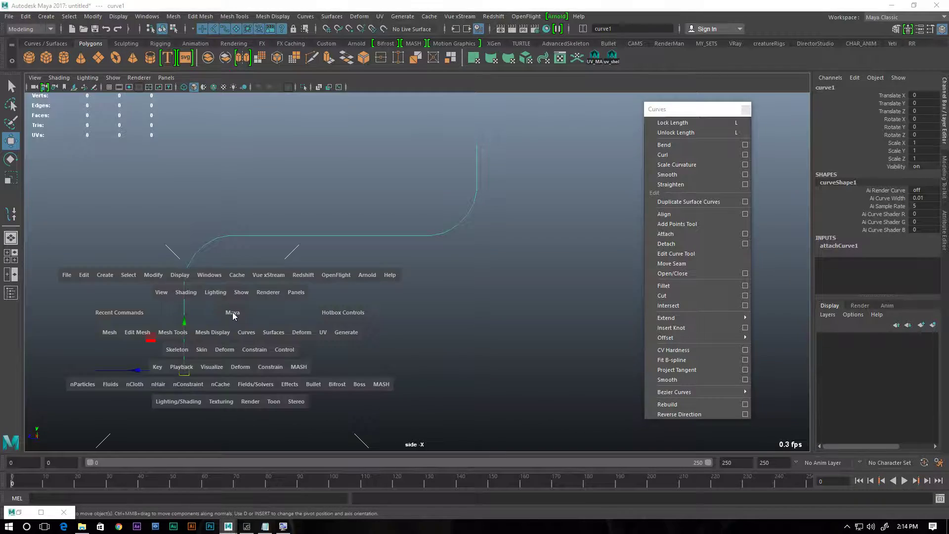
{"action": "key", "text": "space"}
{"action": "key", "text": "space"}
{"action": "left_click_drag", "start_coordinate": [494, 228], "coordinate": [441, 239], "text": "alt"}
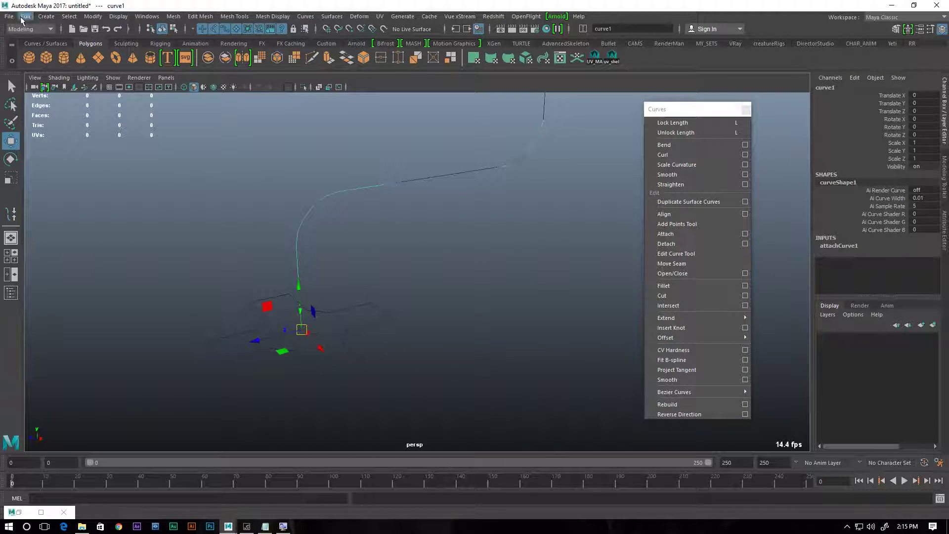
{"action": "left_click", "coordinate": [147, 16]}
{"action": "left_click", "coordinate": [156, 123]}
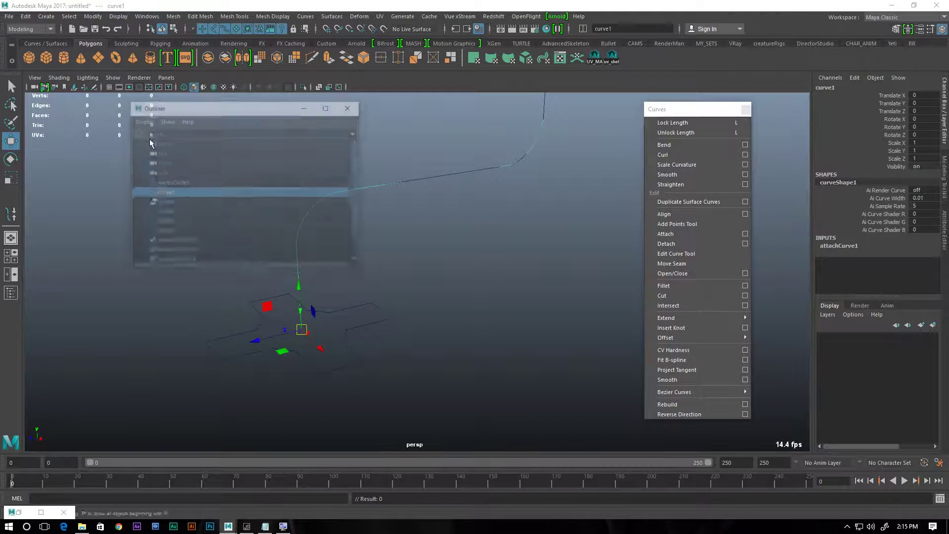
{"action": "left_click", "coordinate": [166, 212]}
{"action": "left_click", "coordinate": [161, 222]}
{"action": "left_click", "coordinate": [163, 213]}
Delete the history of the joined path curve curve1, and remove the leftover curves curve3, curve4 and curve5.
{"action": "left_click", "coordinate": [164, 193]}
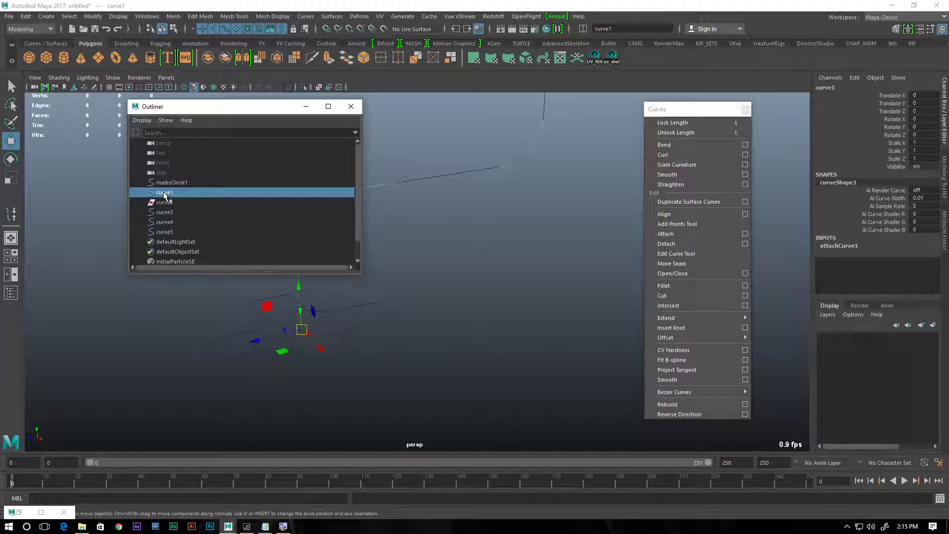
{"action": "left_click", "coordinate": [25, 17]}
{"action": "mouse_move", "coordinate": [50, 136]}
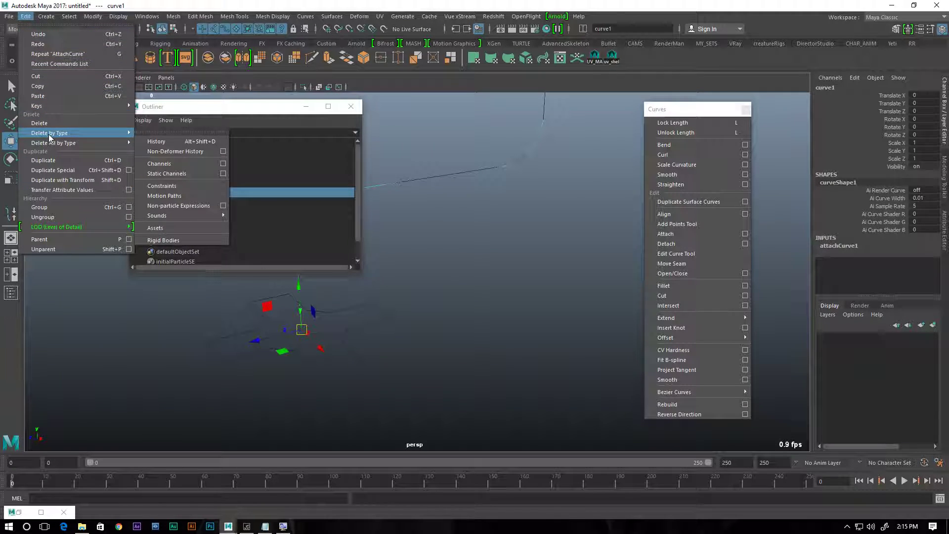
{"action": "left_click", "coordinate": [156, 142]}
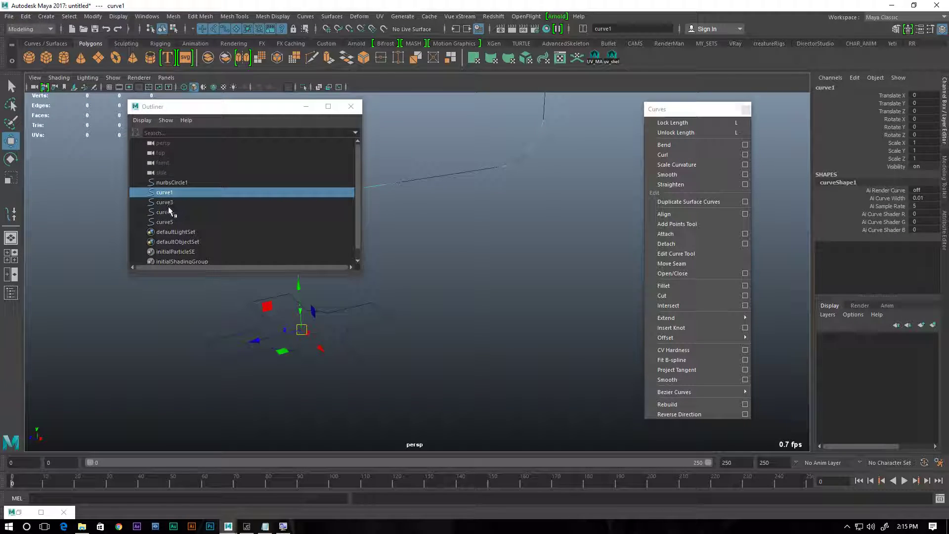
{"action": "left_click_drag", "start_coordinate": [170, 205], "coordinate": [169, 224]}
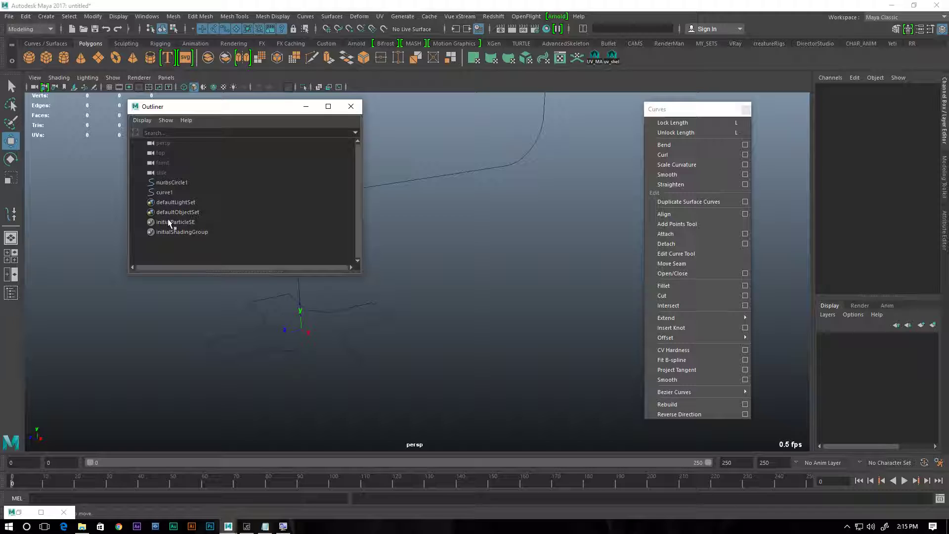
Select the cross profile and the joined path curve together, and close the Outliner and the floating Curves menu.
{"action": "left_click_drag", "start_coordinate": [240, 112], "coordinate": [735, 168]}
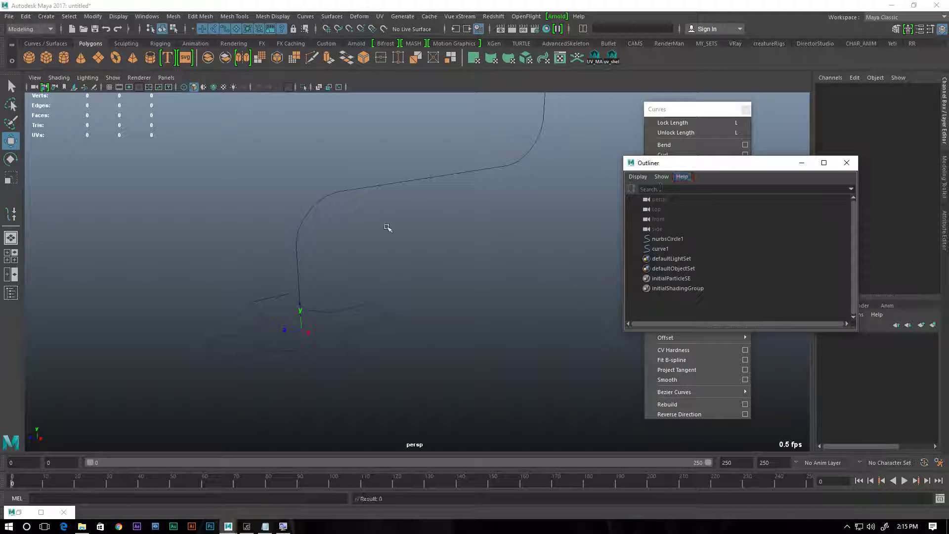
{"action": "left_click", "coordinate": [354, 188]}
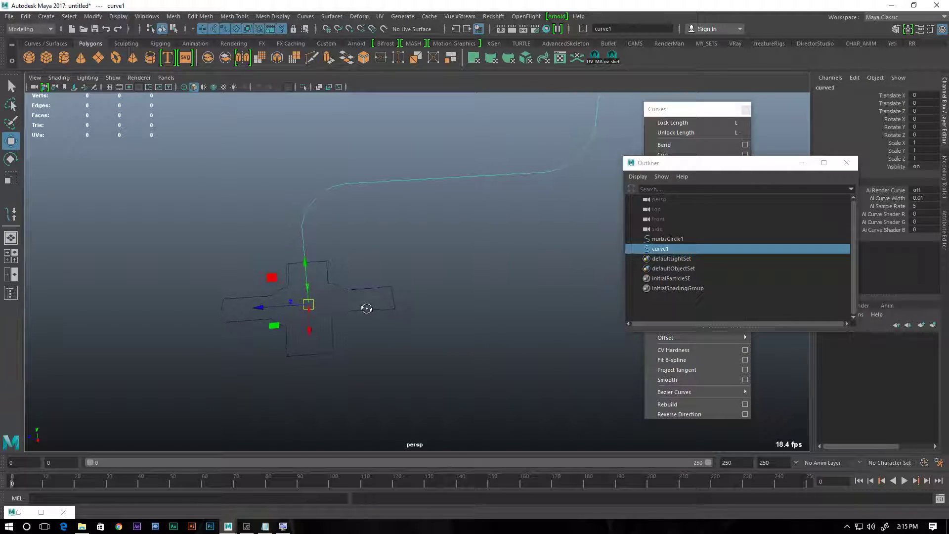
{"action": "left_click", "coordinate": [356, 311]}
{"action": "left_click", "coordinate": [358, 182], "text": "shift"}
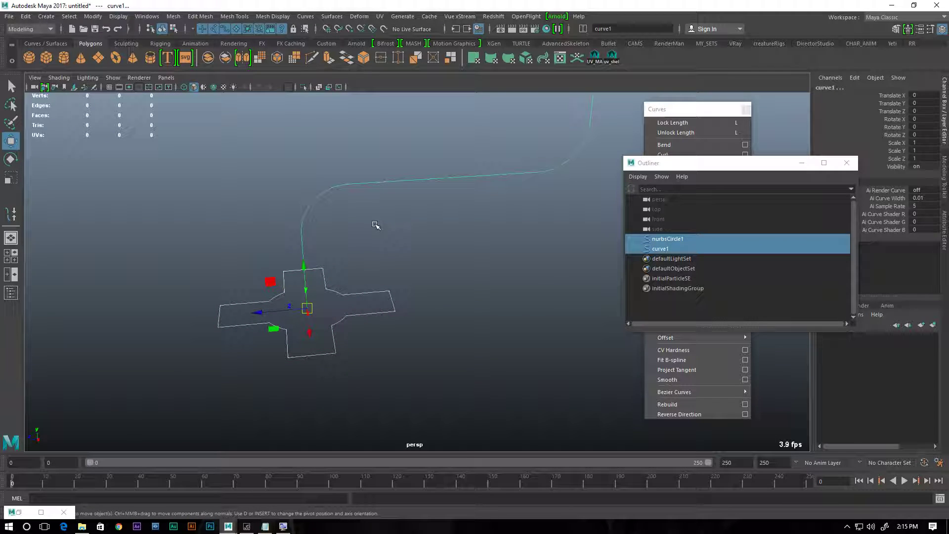
{"action": "left_click_drag", "start_coordinate": [362, 246], "coordinate": [384, 232], "text": "alt"}
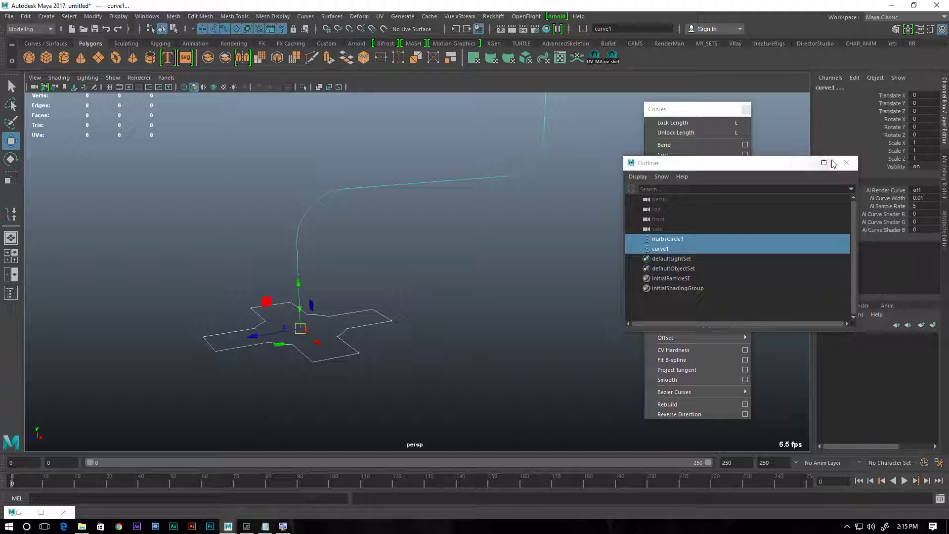
{"action": "left_click", "coordinate": [846, 163]}
{"action": "left_click", "coordinate": [746, 110]}
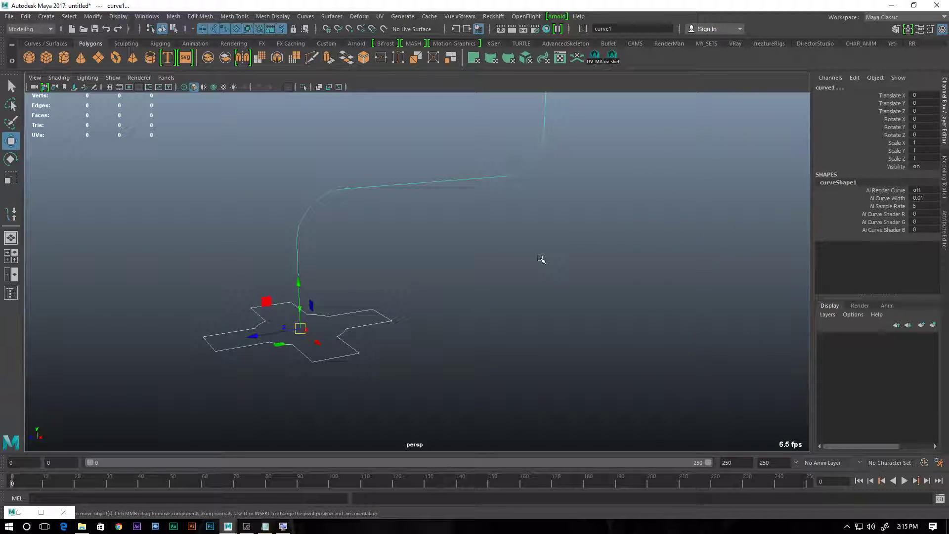
Clear the selection and open the options of the surface Extrude command.
{"action": "middle_click_drag", "start_coordinate": [528, 259], "coordinate": [503, 321], "text": "alt"}
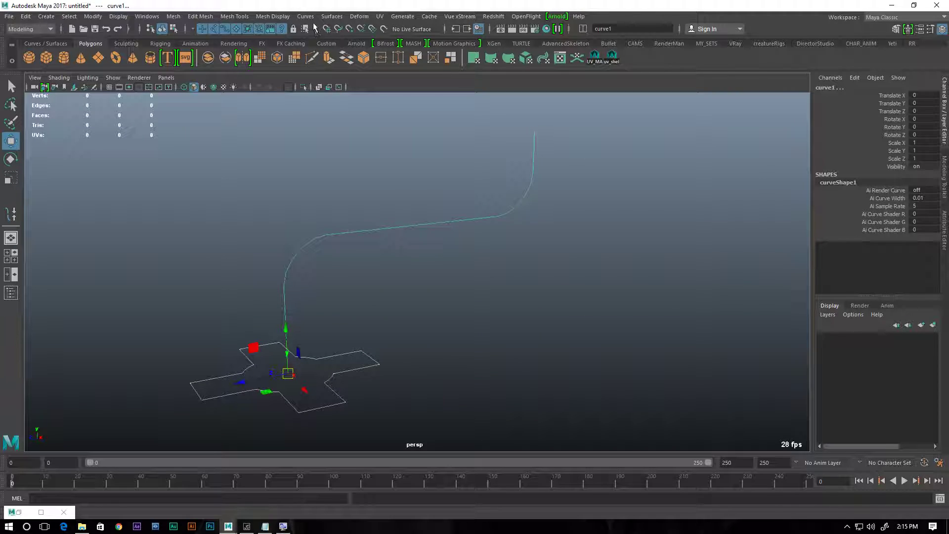
{"action": "left_click", "coordinate": [394, 252]}
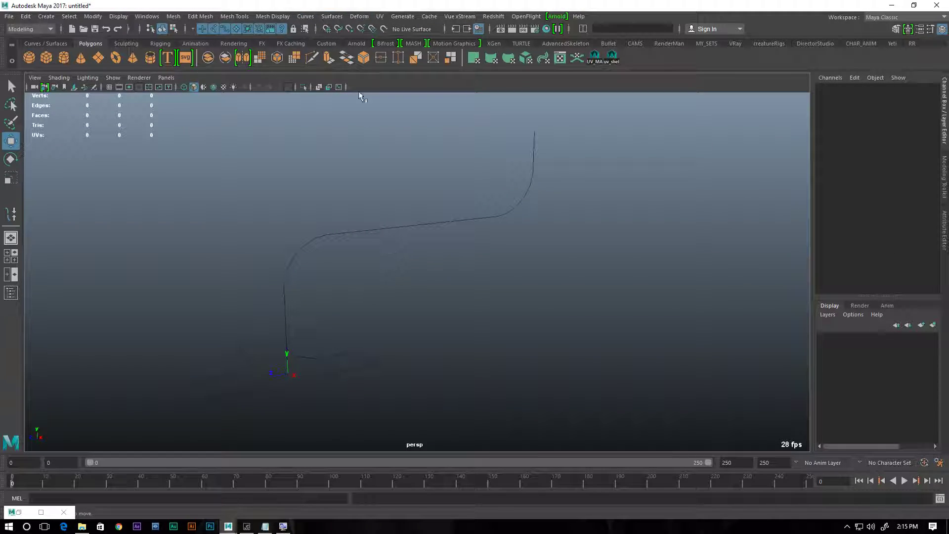
{"action": "left_click", "coordinate": [332, 16]}
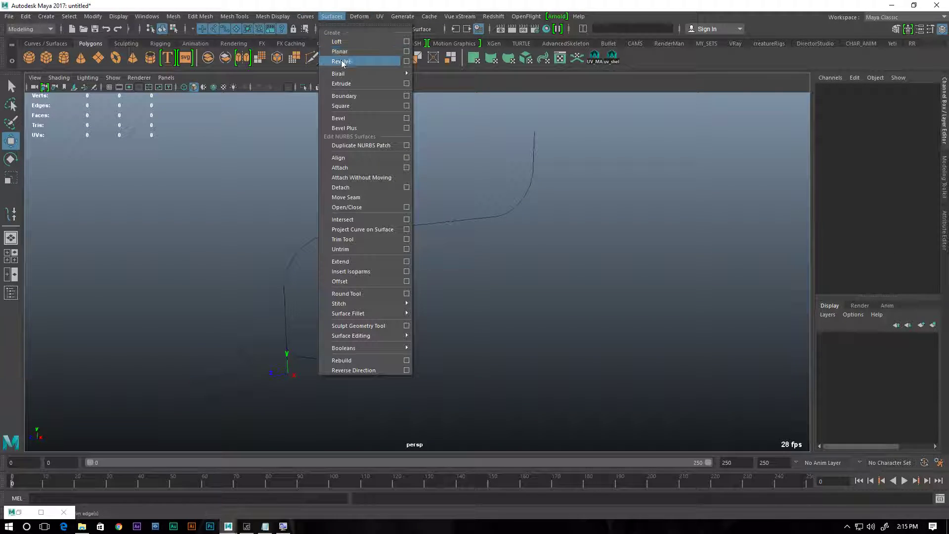
{"action": "left_click", "coordinate": [414, 83]}
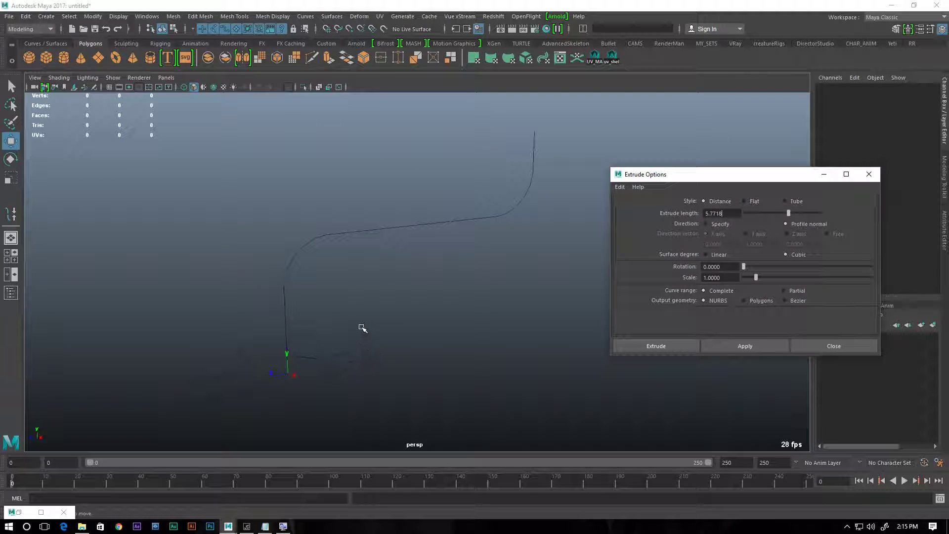
Move the cross profile away from the path along Z, and snap it back to the path's lower end with curve snapping.
{"action": "left_click", "coordinate": [318, 389]}
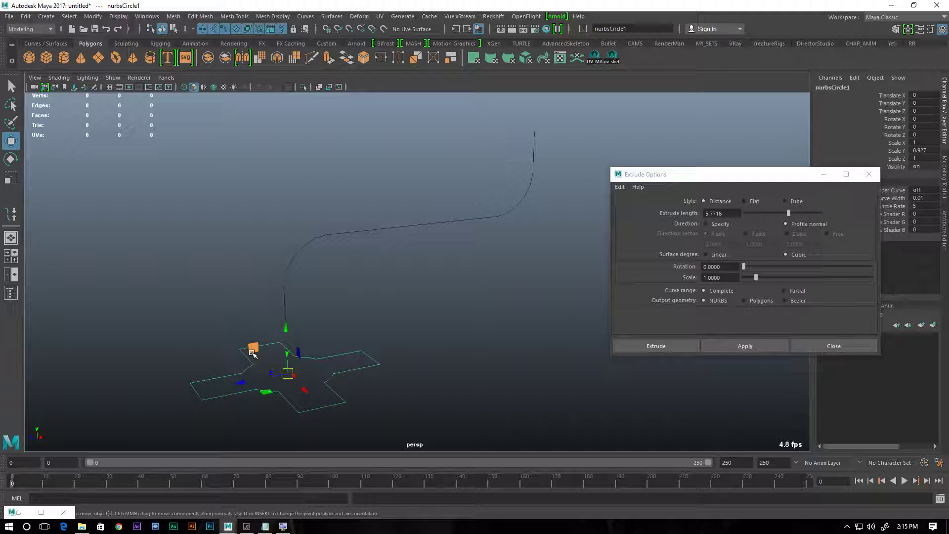
{"action": "left_click_drag", "start_coordinate": [253, 352], "coordinate": [256, 312]}
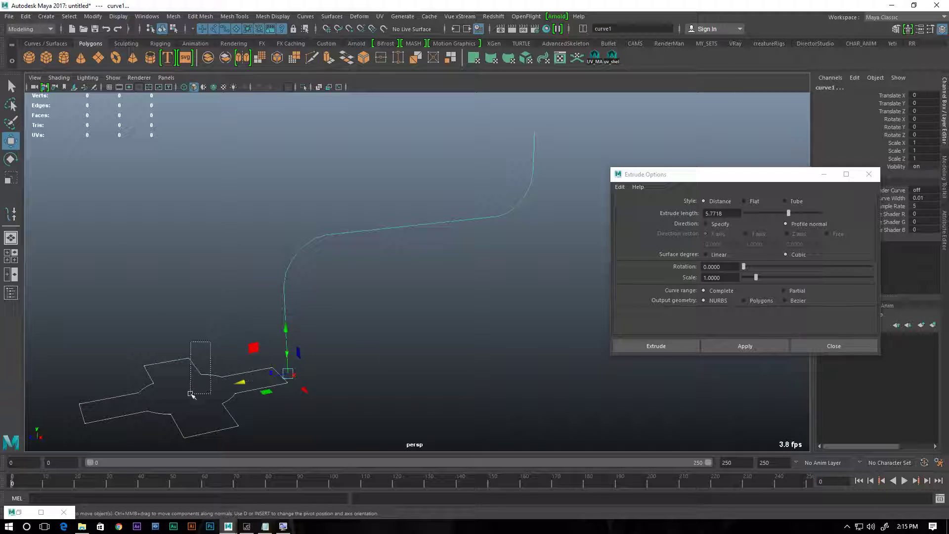
{"action": "key", "text": "c"}
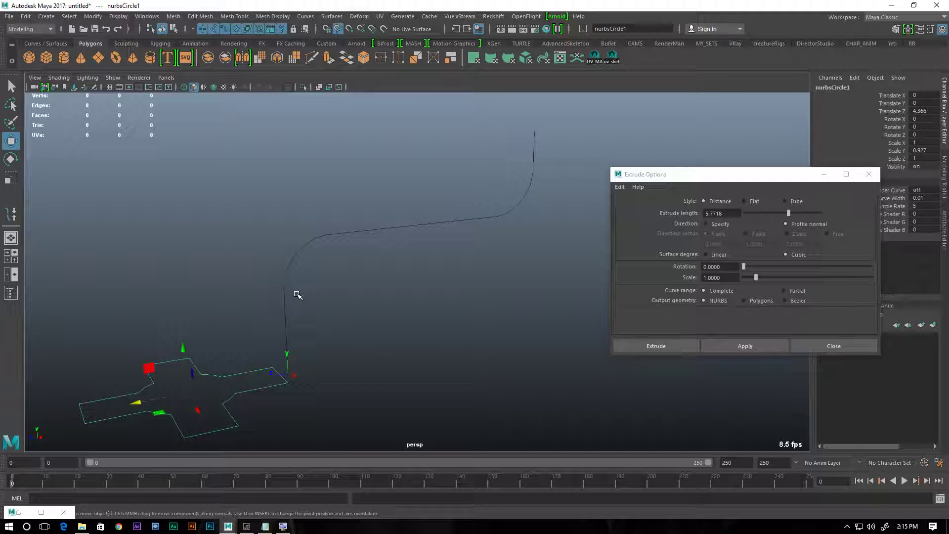
{"action": "key", "text": "c"}
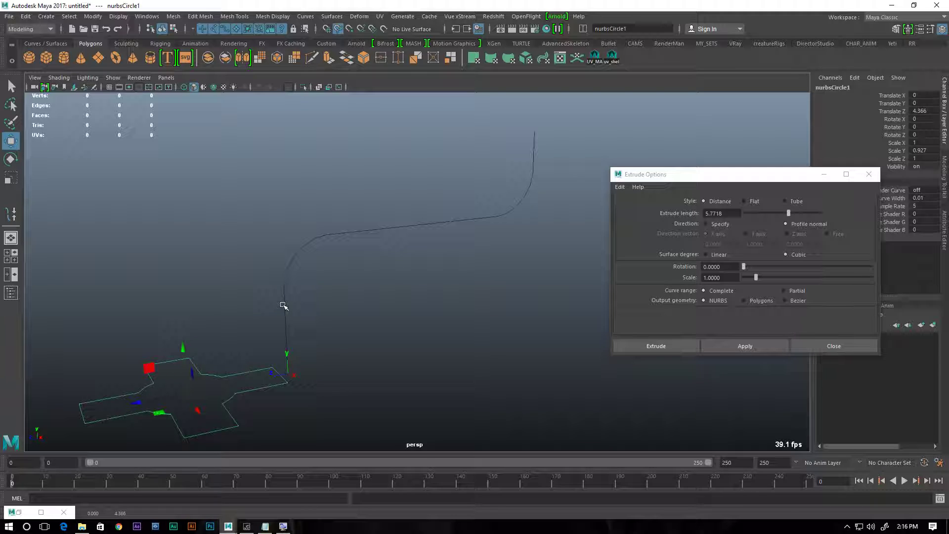
{"action": "middle_click_drag", "start_coordinate": [287, 293], "coordinate": [303, 424]}
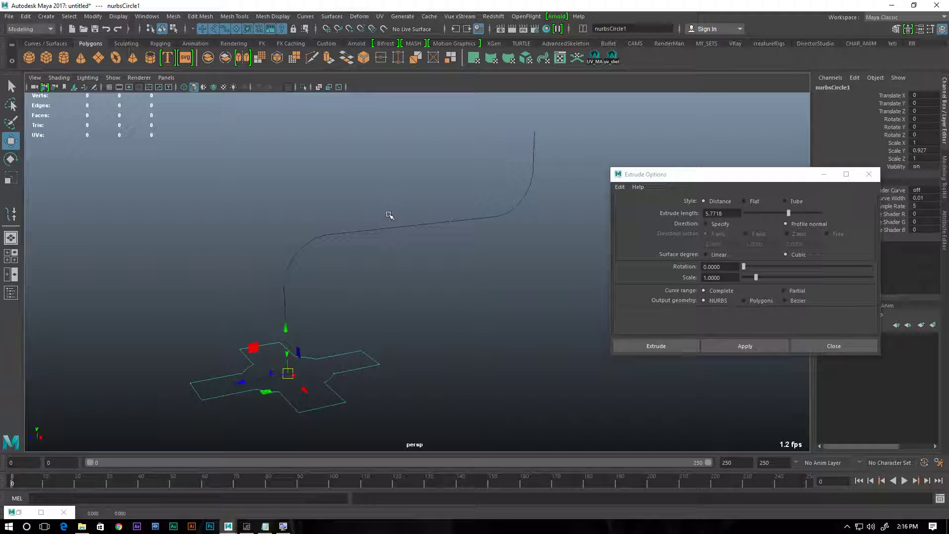
Add the path curve to the selection after the cross profile, and reset the Extrude options to their defaults.
{"action": "left_click_drag", "start_coordinate": [428, 327], "coordinate": [384, 271], "text": "alt"}
{"action": "left_click_drag", "start_coordinate": [261, 278], "coordinate": [258, 345], "text": "alt"}
{"action": "left_click_drag", "start_coordinate": [278, 265], "coordinate": [282, 211], "text": "alt"}
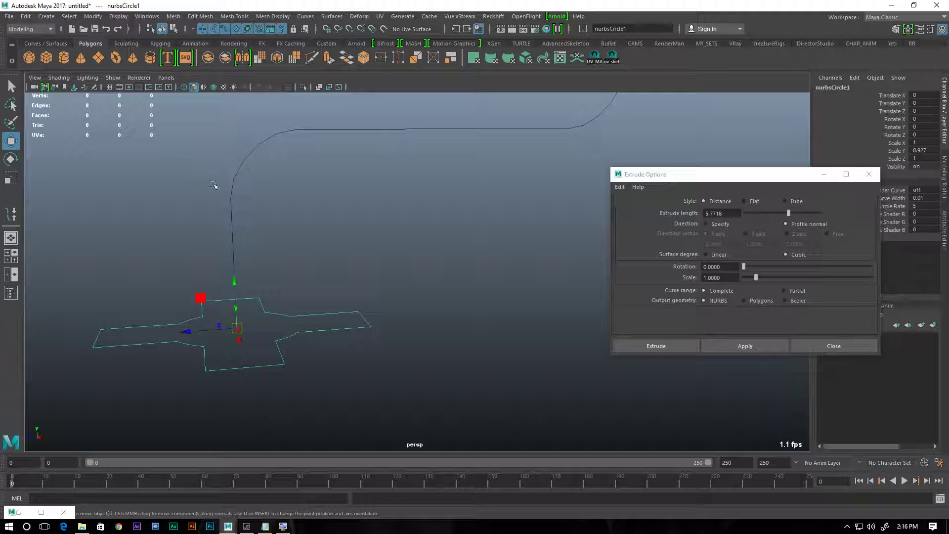
{"action": "left_click_drag", "start_coordinate": [282, 213], "coordinate": [284, 212], "text": "shift"}
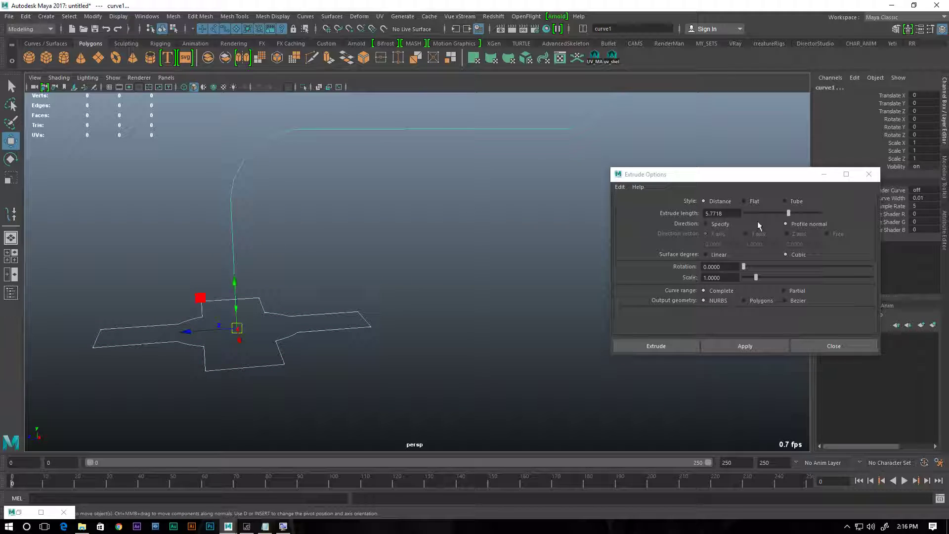
{"action": "left_click", "coordinate": [620, 187]}
{"action": "left_click", "coordinate": [638, 206]}
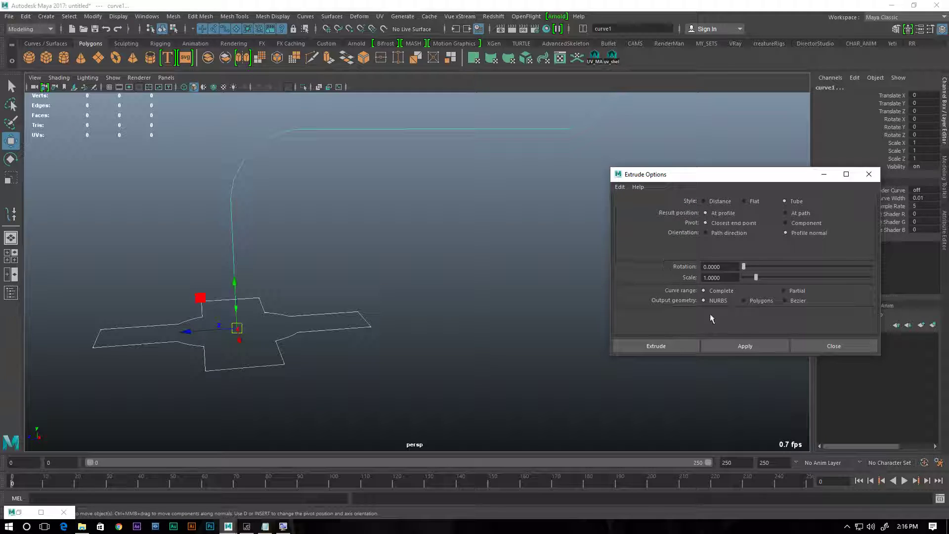
Try a NURBS tube extrusion of the profile along the path with result position At profile, inspect the surface, and undo it.
{"action": "left_click", "coordinate": [742, 345]}
{"action": "left_click_drag", "start_coordinate": [536, 302], "coordinate": [360, 220], "text": "alt"}
{"action": "right_click_drag", "start_coordinate": [361, 221], "coordinate": [469, 252], "text": "alt"}
{"action": "left_click_drag", "start_coordinate": [470, 253], "coordinate": [372, 278], "text": "alt"}
{"action": "right_click_drag", "start_coordinate": [372, 278], "coordinate": [381, 278], "text": "alt"}
{"action": "left_click_drag", "start_coordinate": [380, 278], "coordinate": [396, 278], "text": "alt"}
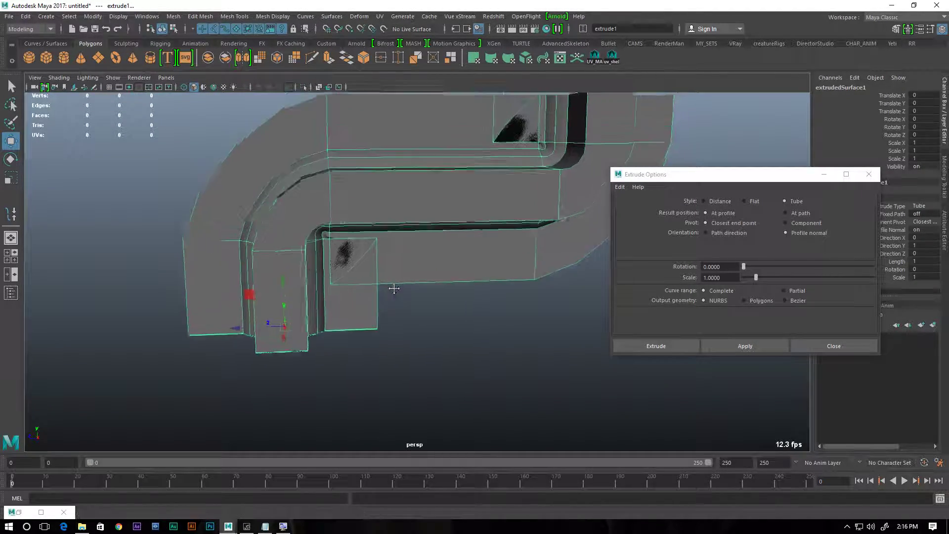
{"action": "right_click_drag", "start_coordinate": [396, 277], "coordinate": [371, 345], "text": "alt"}
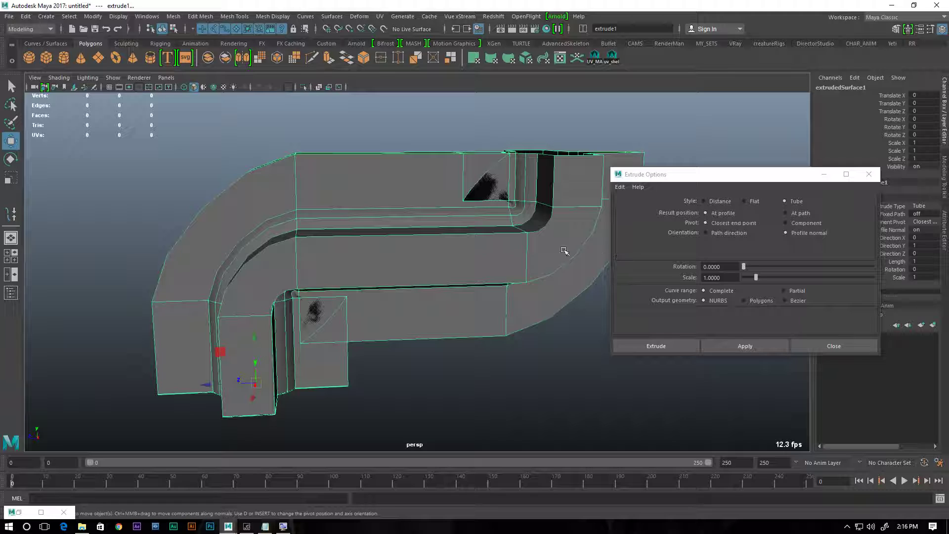
{"action": "key", "text": "ctrl+z"}
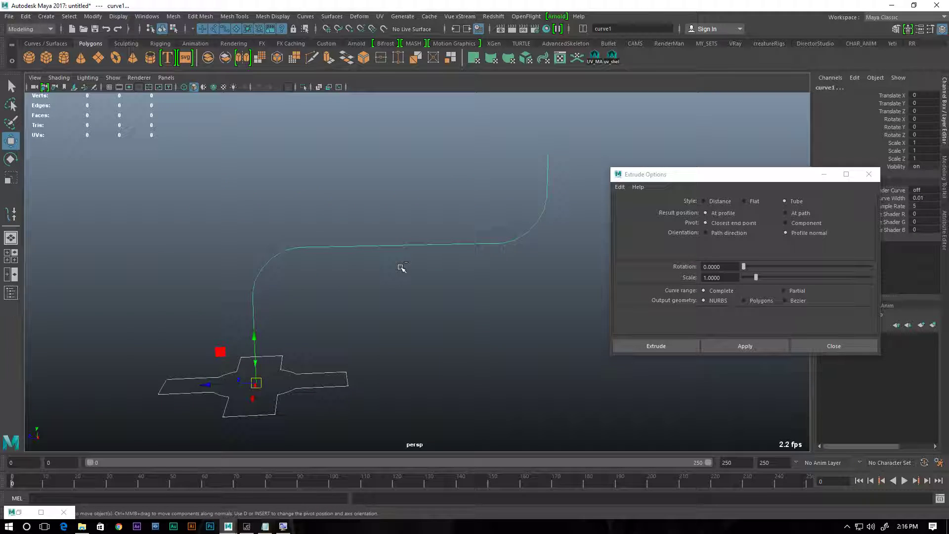
Set the result position to At path and the pivot to Component, try the tube extrusion, and undo it.
{"action": "left_click", "coordinate": [796, 213]}
{"action": "left_click", "coordinate": [761, 346]}
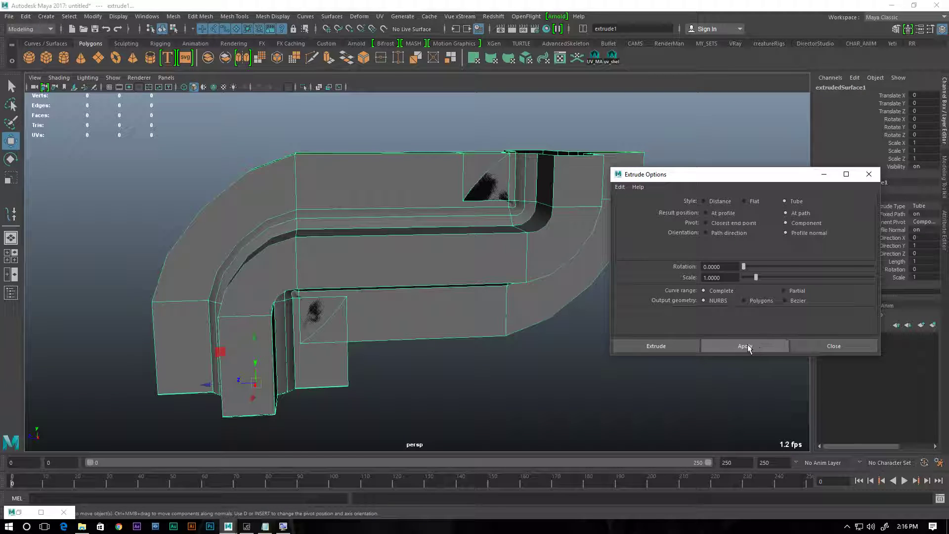
{"action": "key", "text": "ctrl+z"}
{"action": "left_click_drag", "start_coordinate": [496, 311], "coordinate": [400, 257], "text": "alt"}
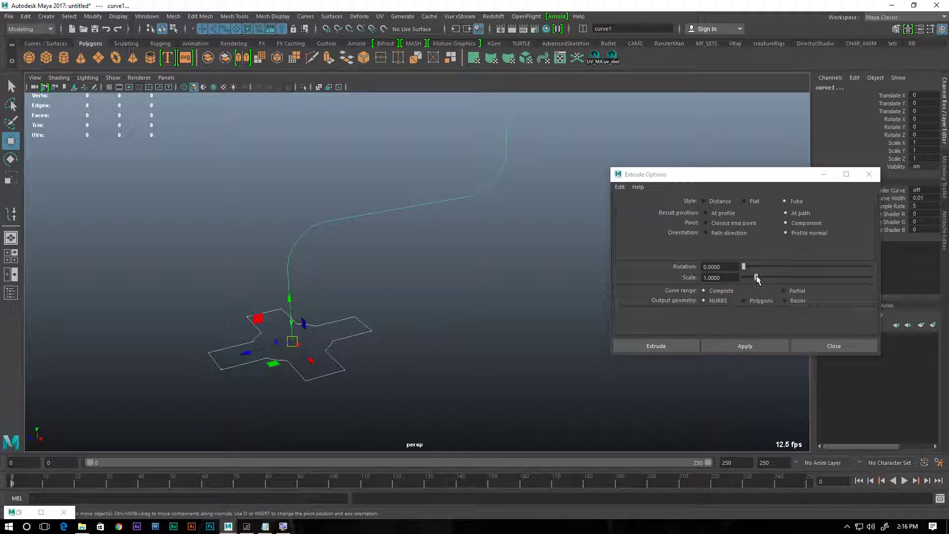
Set the extrusion scale to 0, try the tapered tube extrusion along the path, and undo it.
{"action": "left_click_drag", "start_coordinate": [755, 276], "coordinate": [740, 279]}
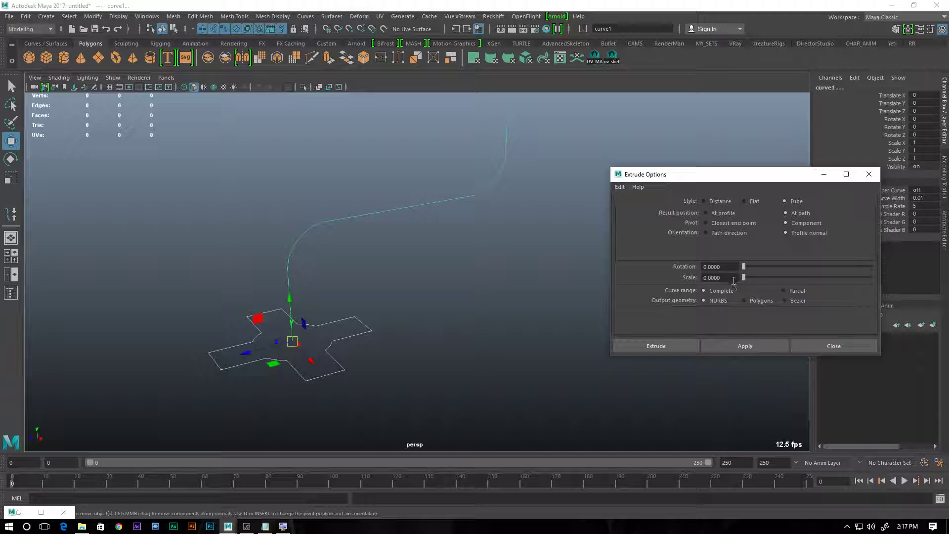
{"action": "left_click", "coordinate": [738, 346]}
{"action": "left_click_drag", "start_coordinate": [608, 333], "coordinate": [396, 297], "text": "alt"}
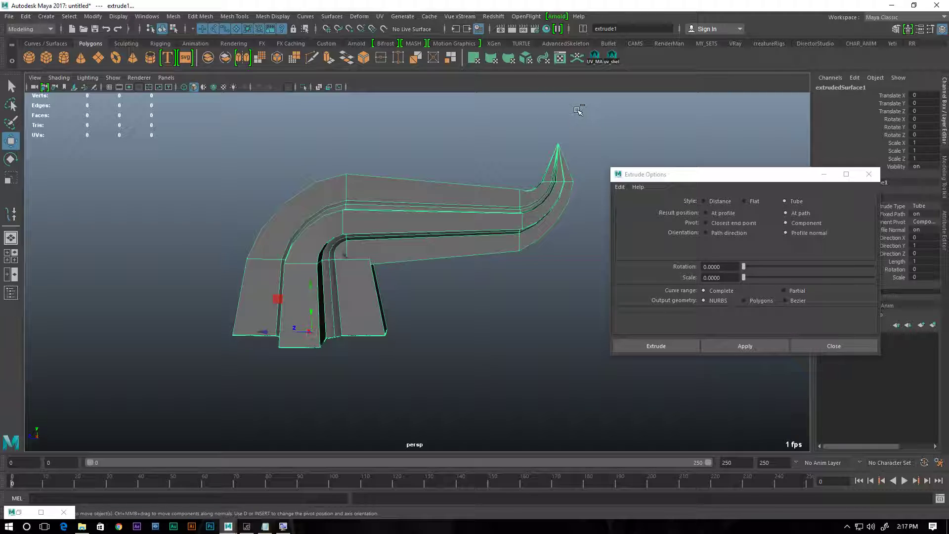
{"action": "key", "text": "ctrl+z"}
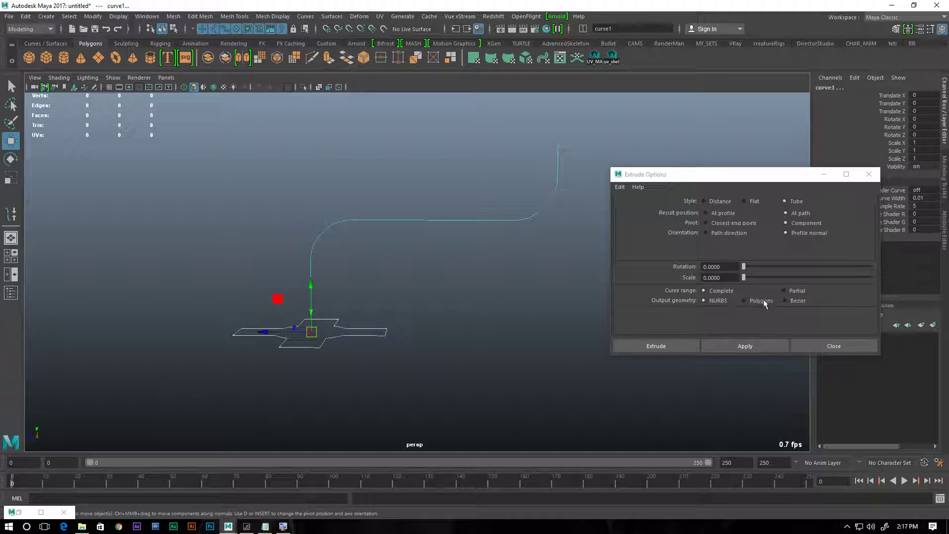
Set the extrusion rotation to 720, extrude the profile along the path, and inspect the twisted, tapered surface from several sides.
{"action": "left_click_drag", "start_coordinate": [744, 268], "coordinate": [913, 293]}
{"action": "double_click", "coordinate": [733, 266]}
{"action": "type", "text": "7"}
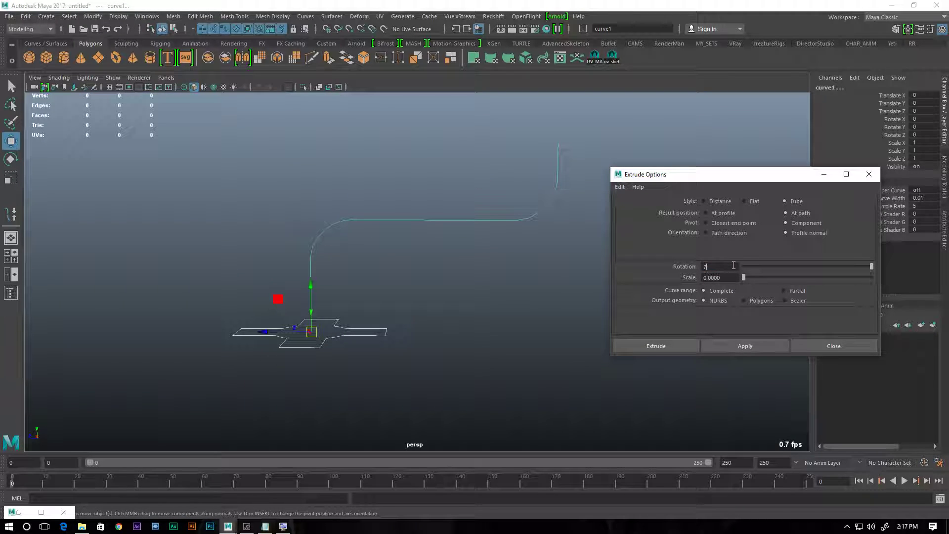
{"action": "type", "text": "20"}
{"action": "left_click", "coordinate": [669, 346]}
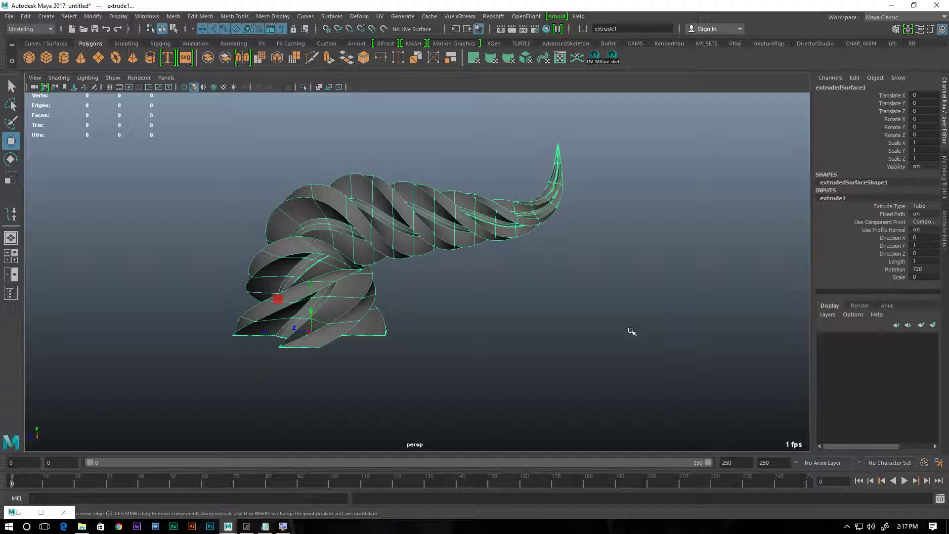
{"action": "left_click_drag", "start_coordinate": [574, 309], "coordinate": [335, 303], "text": "alt"}
{"action": "left_click_drag", "start_coordinate": [335, 157], "coordinate": [659, 174], "text": "alt"}
{"action": "left_click_drag", "start_coordinate": [393, 234], "coordinate": [514, 228], "text": "alt"}
{"action": "right_click_drag", "start_coordinate": [440, 231], "coordinate": [567, 261], "text": "alt"}
{"action": "left_click_drag", "start_coordinate": [567, 261], "coordinate": [508, 249], "text": "alt"}
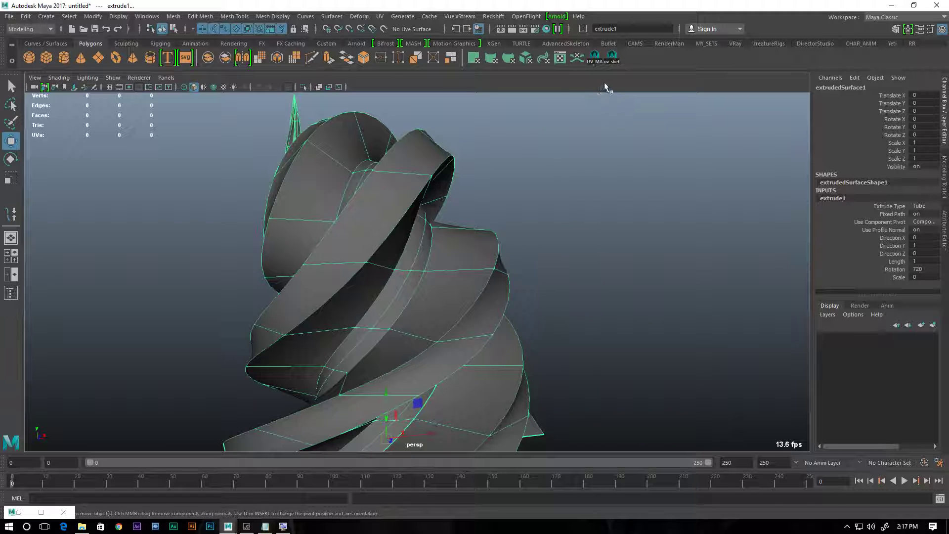
Undo the twisted extrusion and reopen the options of the surface Extrude command.
{"action": "key", "text": "ctrl+z"}
{"action": "left_click_drag", "start_coordinate": [454, 224], "coordinate": [500, 217], "text": "alt"}
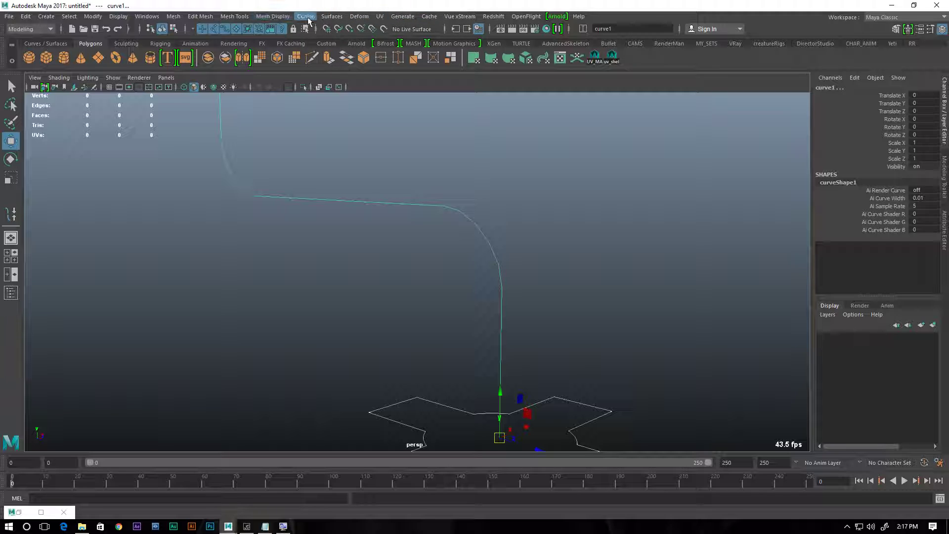
{"action": "left_click", "coordinate": [332, 16]}
{"action": "mouse_move", "coordinate": [410, 73]}
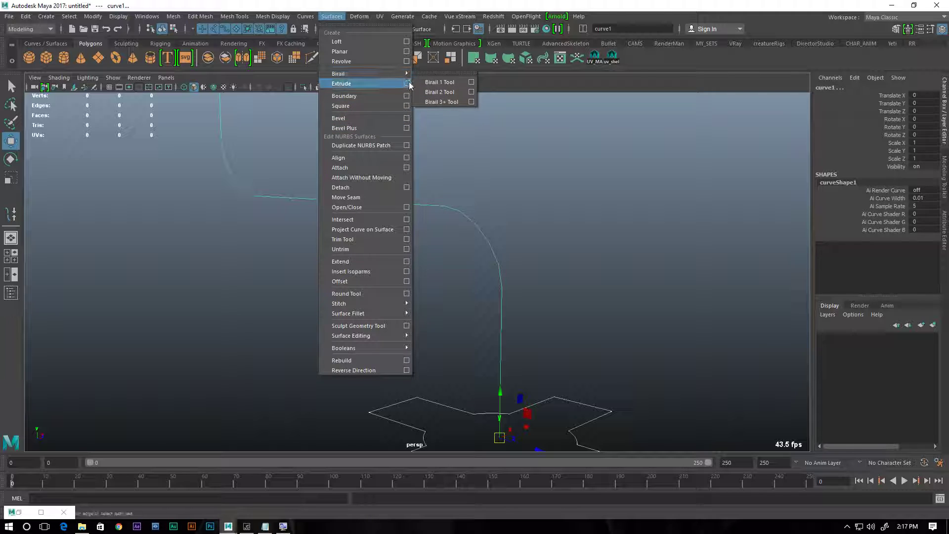
{"action": "left_click", "coordinate": [407, 84]}
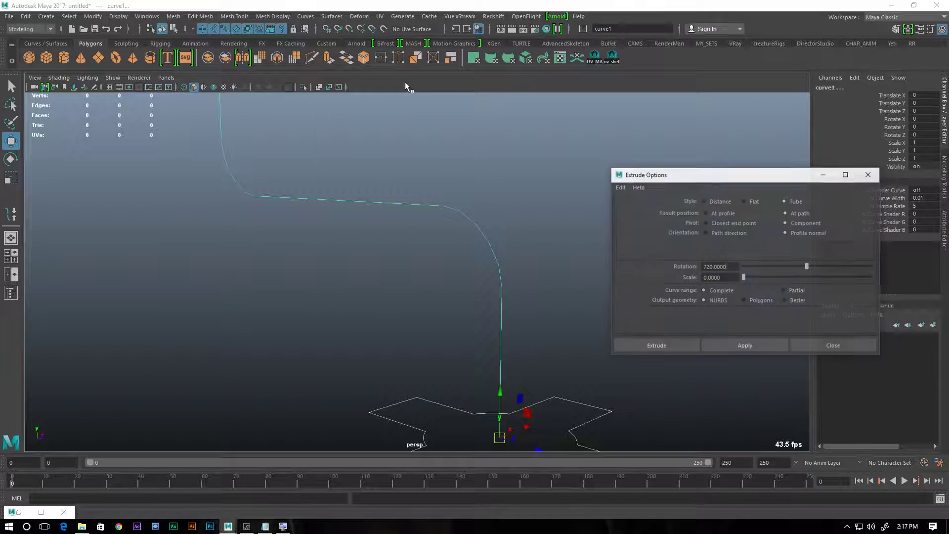
Reset the Extrude options, try the tube extrusion along the path with them, and undo it.
{"action": "left_click_drag", "start_coordinate": [747, 182], "coordinate": [697, 139]}
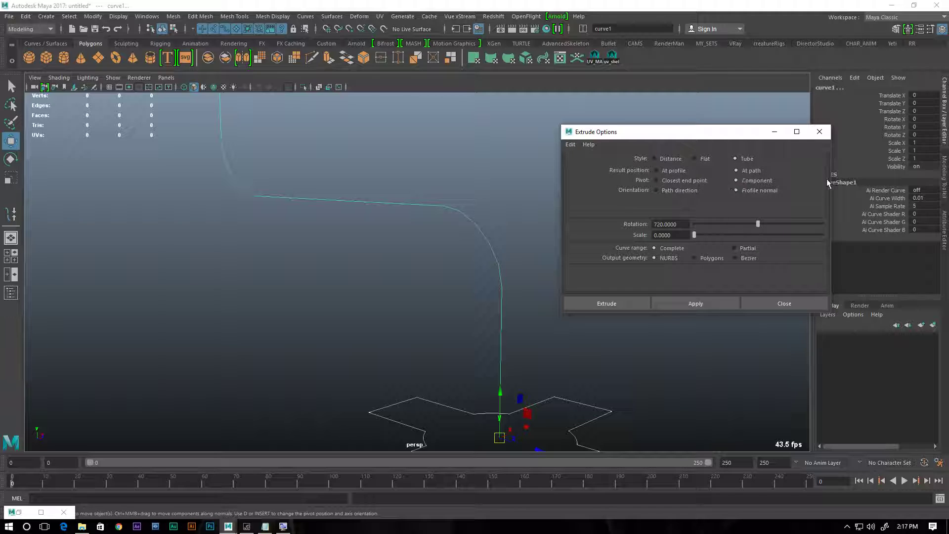
{"action": "left_click", "coordinate": [570, 144]}
{"action": "left_click", "coordinate": [591, 165]}
{"action": "left_click", "coordinate": [699, 303]}
{"action": "left_click_drag", "start_coordinate": [494, 299], "coordinate": [413, 288], "text": "alt"}
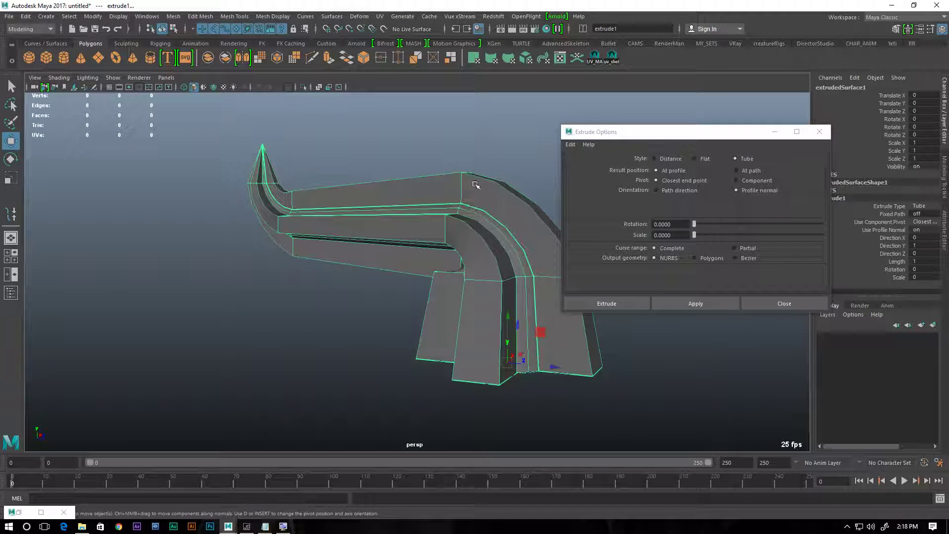
{"action": "key", "text": "ctrl+z"}
Set the result position to At path, the pivot to Component and the output geometry to Polygons, try the extrusion, and undo it.
{"action": "left_click", "coordinate": [751, 170]}
{"action": "left_click", "coordinate": [747, 181]}
{"action": "left_click", "coordinate": [704, 258]}
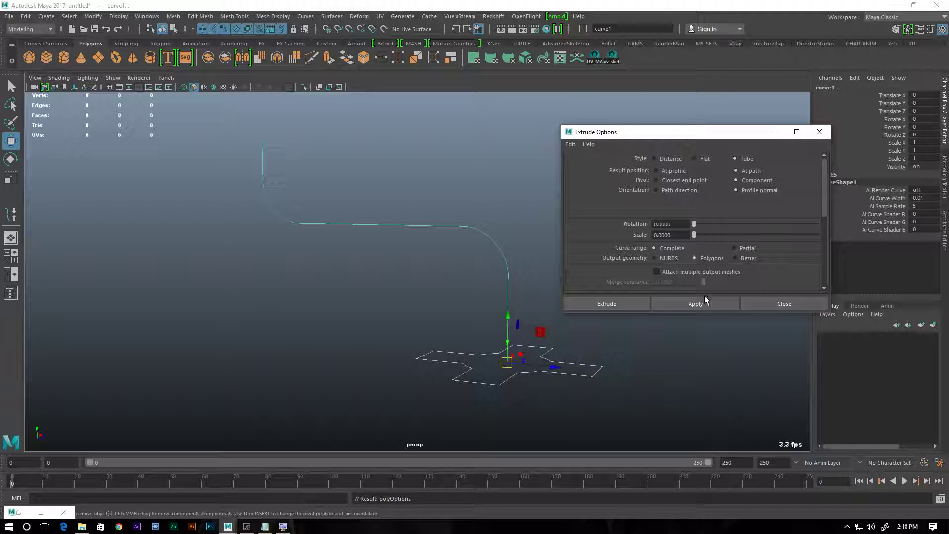
{"action": "left_click", "coordinate": [701, 304]}
{"action": "left_click_drag", "start_coordinate": [416, 277], "coordinate": [428, 229], "text": "alt"}
{"action": "key", "text": "ctrl+z"}
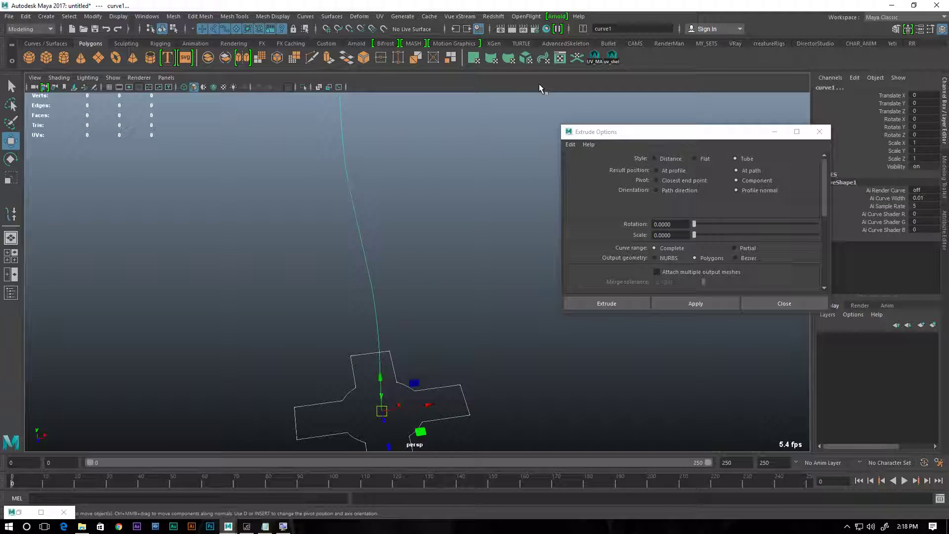
Extrude the profile along the path as a polygon tube using the Control points tessellation method.
{"action": "scroll", "coordinate": [743, 262], "scroll_direction": "down", "scroll_amount": 3}
{"action": "left_click", "coordinate": [744, 210]}
{"action": "scroll", "coordinate": [744, 211], "scroll_direction": "up", "scroll_amount": 3}
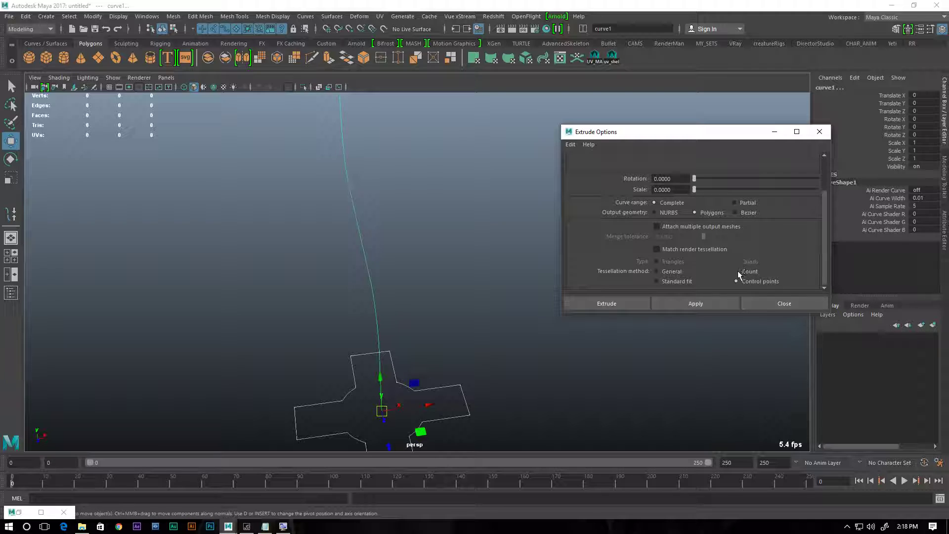
{"action": "left_click", "coordinate": [693, 305]}
{"action": "left_click_drag", "start_coordinate": [531, 318], "coordinate": [391, 269], "text": "alt"}
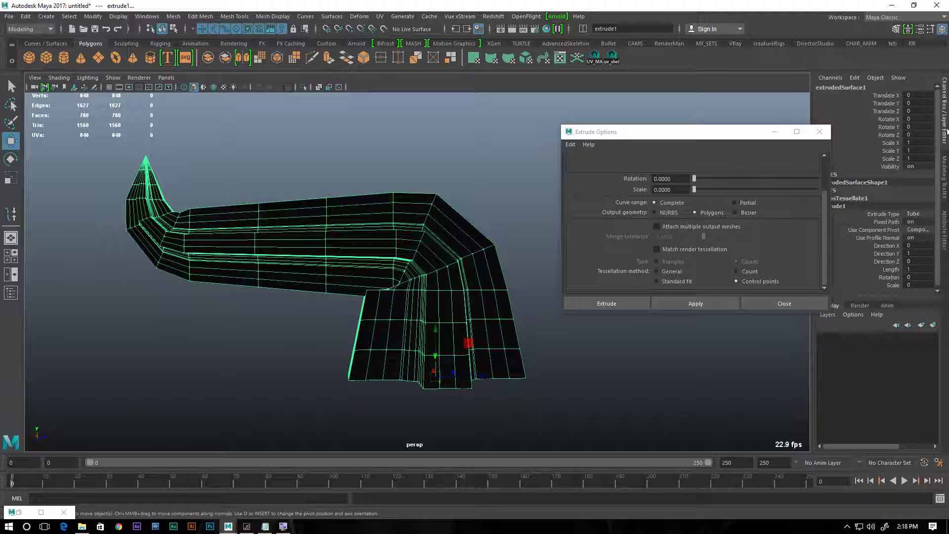
Set the polygon extrusion's rotation to 7200 in its extrude history and inspect it in smooth preview.
{"action": "left_click", "coordinate": [943, 225]}
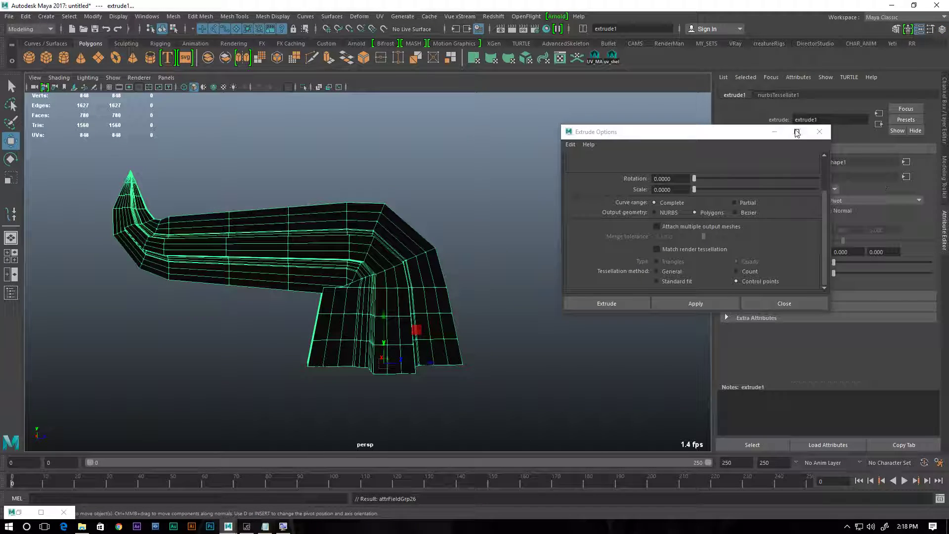
{"action": "left_click", "coordinate": [773, 132]}
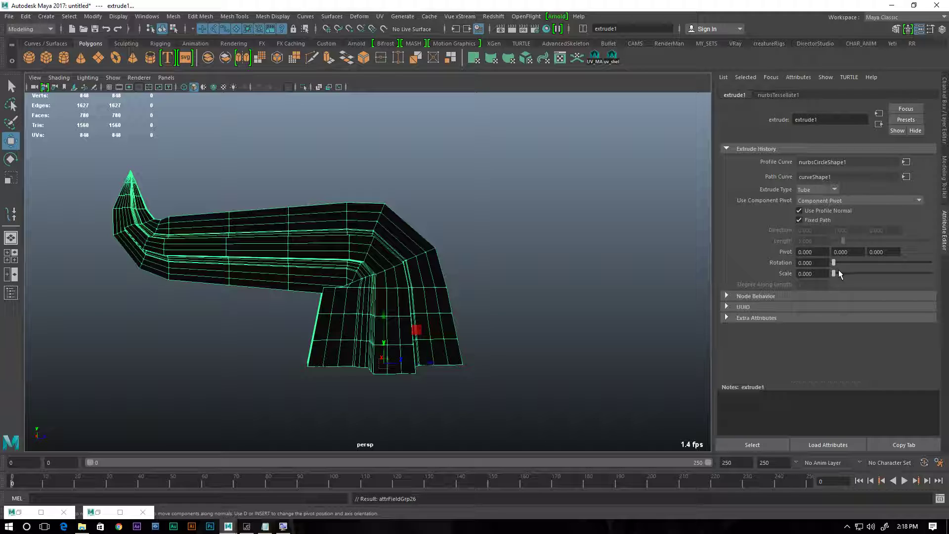
{"action": "left_click_drag", "start_coordinate": [835, 264], "coordinate": [948, 267]}
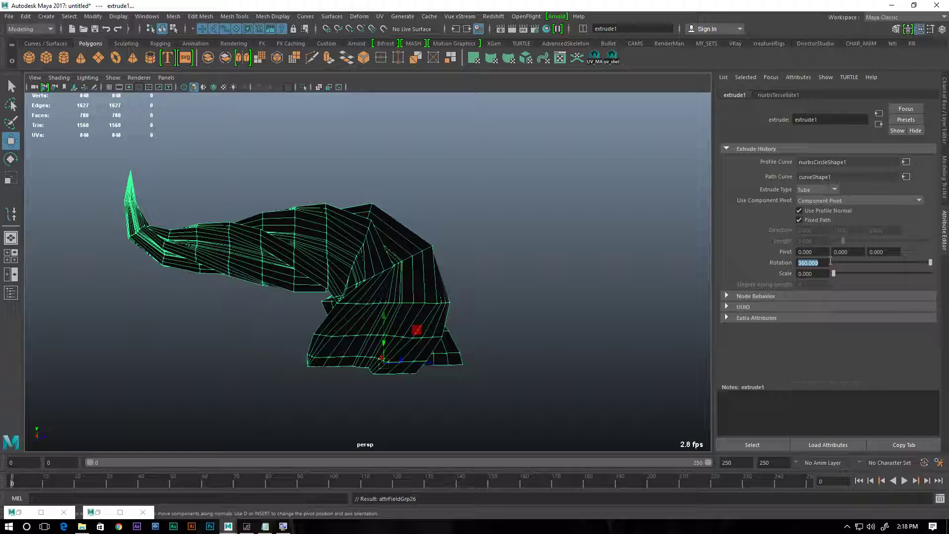
{"action": "type", "text": "7200"}
{"action": "key", "text": "Return"}
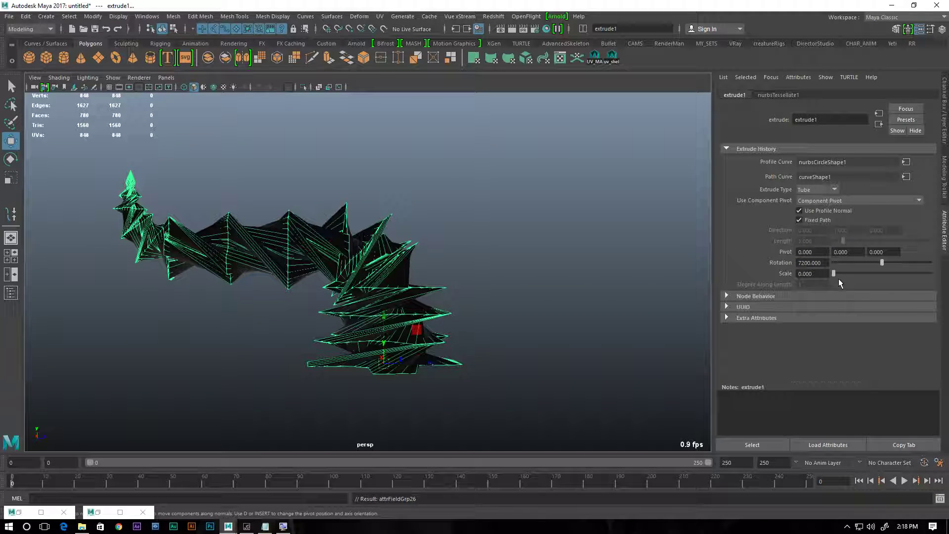
{"action": "key", "text": "3"}
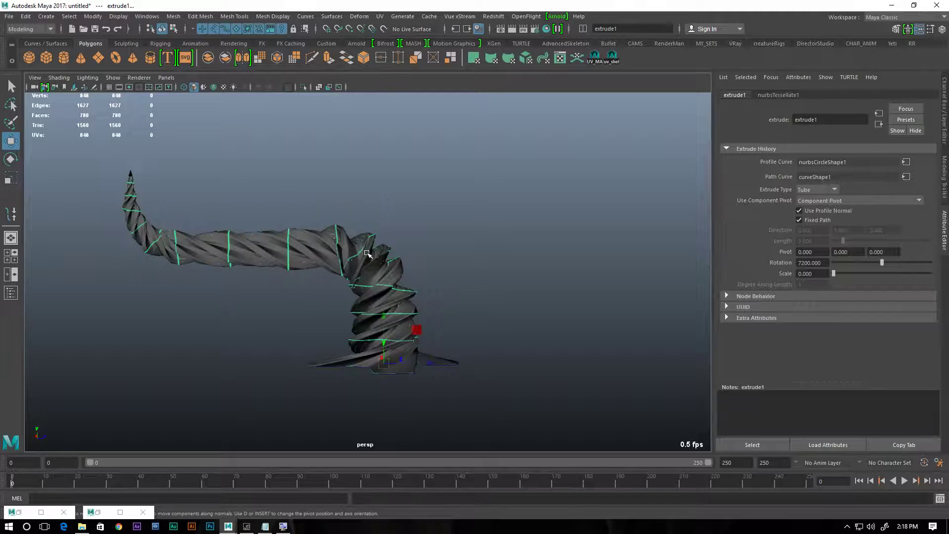
{"action": "left_click_drag", "start_coordinate": [369, 254], "coordinate": [662, 231], "text": "alt"}
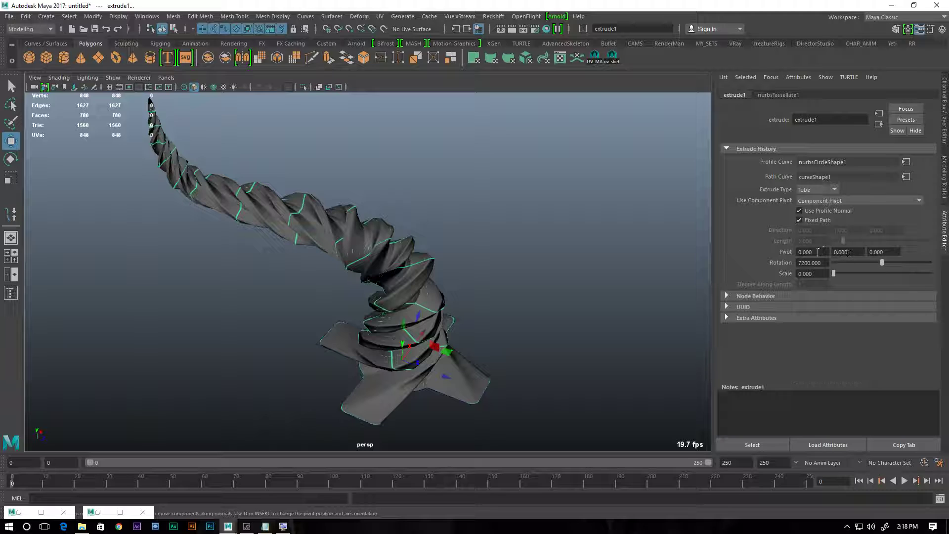
Try the Flat and Distance extrude types on the twisted mesh and return to Tube.
{"action": "left_click", "coordinate": [827, 191]}
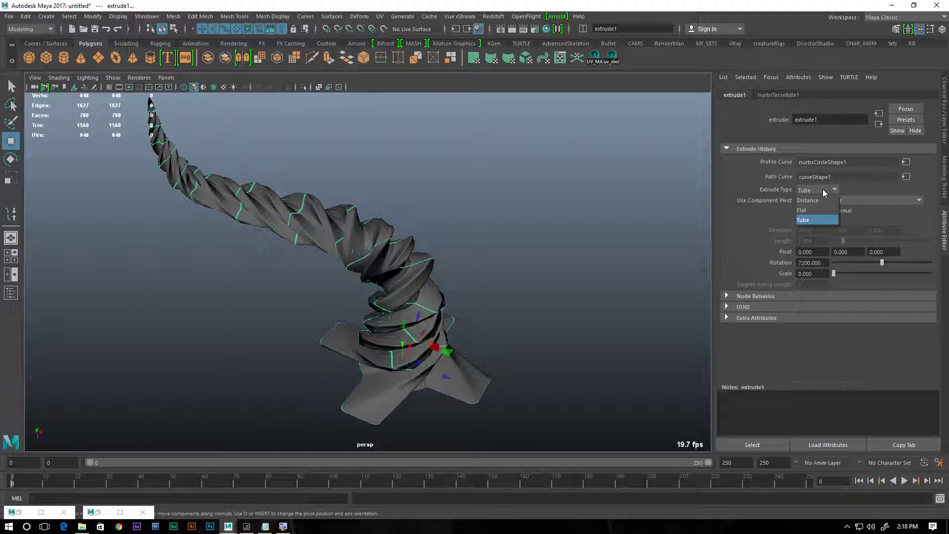
{"action": "left_click", "coordinate": [815, 210]}
{"action": "left_click", "coordinate": [814, 193]}
{"action": "left_click", "coordinate": [814, 200]}
{"action": "left_click", "coordinate": [814, 189]}
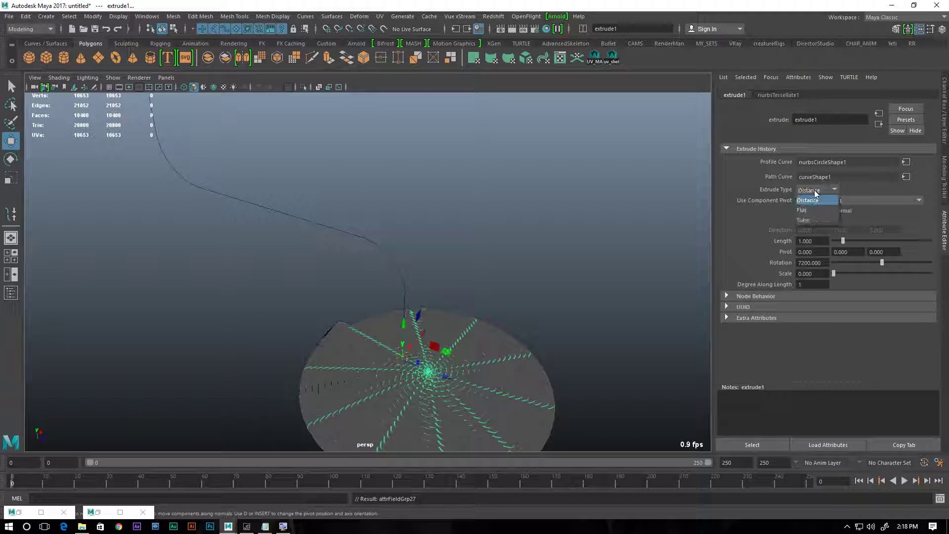
{"action": "left_click", "coordinate": [811, 220]}
Try the Closest Endpoint of the Path pivot on the extrusion and undo back to Component Pivot.
{"action": "left_click", "coordinate": [823, 200]}
{"action": "left_click", "coordinate": [823, 230]}
{"action": "left_click", "coordinate": [819, 200]}
{"action": "left_click", "coordinate": [817, 211]}
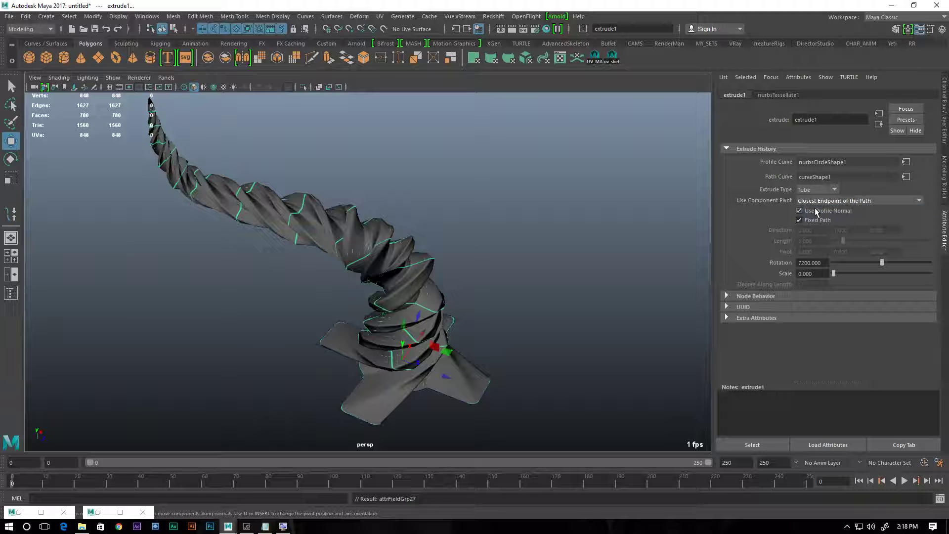
{"action": "left_click_drag", "start_coordinate": [566, 280], "coordinate": [544, 263], "text": "alt"}
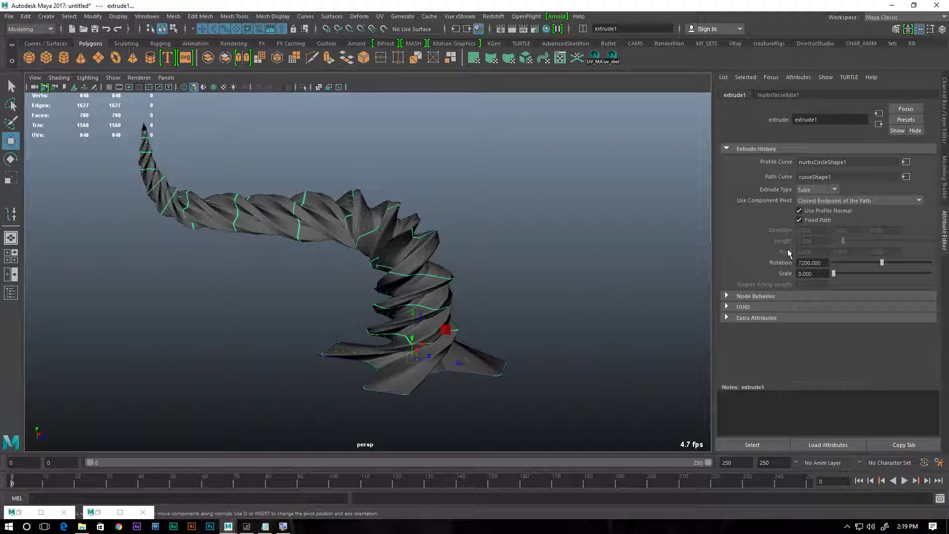
{"action": "key", "text": "ctrl+z"}
{"action": "key", "text": "ctrl+z"}
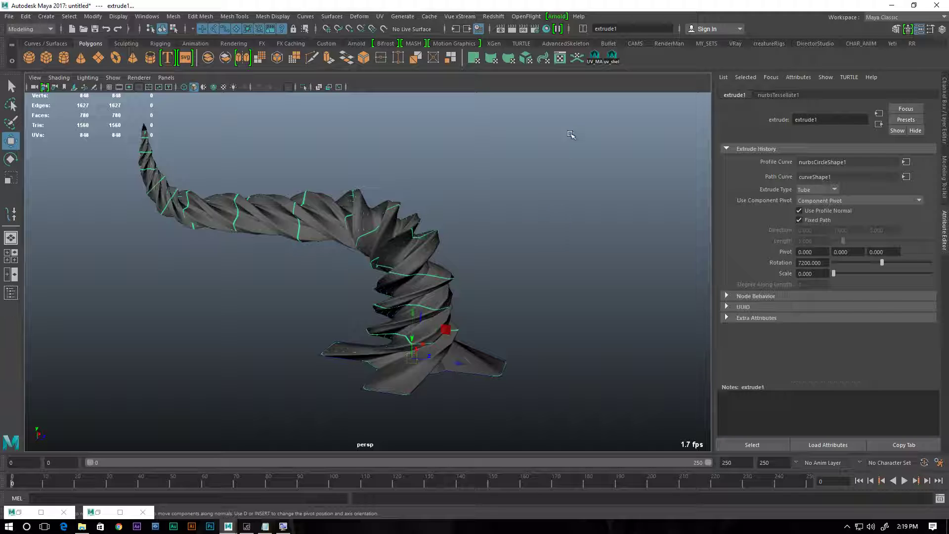
Undo the extrude type trials and the 7200 rotation.
{"action": "key", "text": "ctrl+z"}
{"action": "key", "text": "ctrl+z"}
{"action": "key", "text": "ctrl+z"}
{"action": "key", "text": "ctrl+z"}
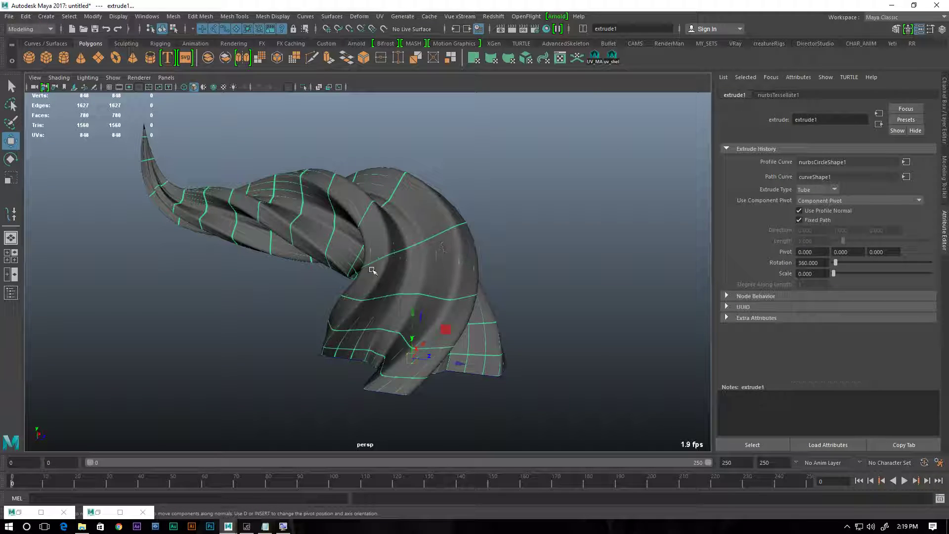
Increase the polygon extrusion's rotation to 72029.
{"action": "left_click_drag", "start_coordinate": [328, 265], "coordinate": [248, 277], "text": "alt"}
{"action": "mouse_move", "coordinate": [846, 265]}
{"action": "left_mouse_down"}
{"action": "mouse_move", "coordinate": [863, 266]}
{"action": "mouse_move", "coordinate": [842, 266]}
{"action": "left_mouse_up"}
{"action": "double_click", "coordinate": [808, 263]}
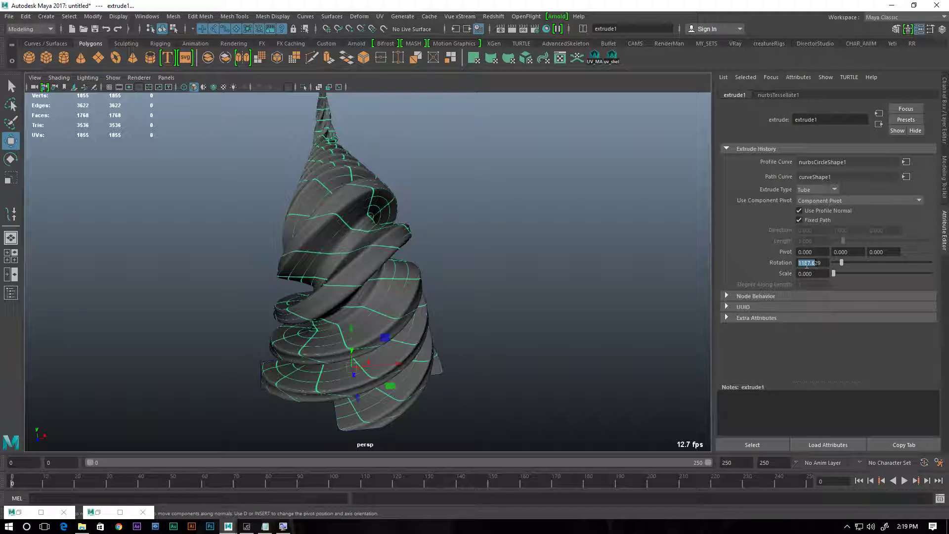
{"action": "key", "text": "Return"}
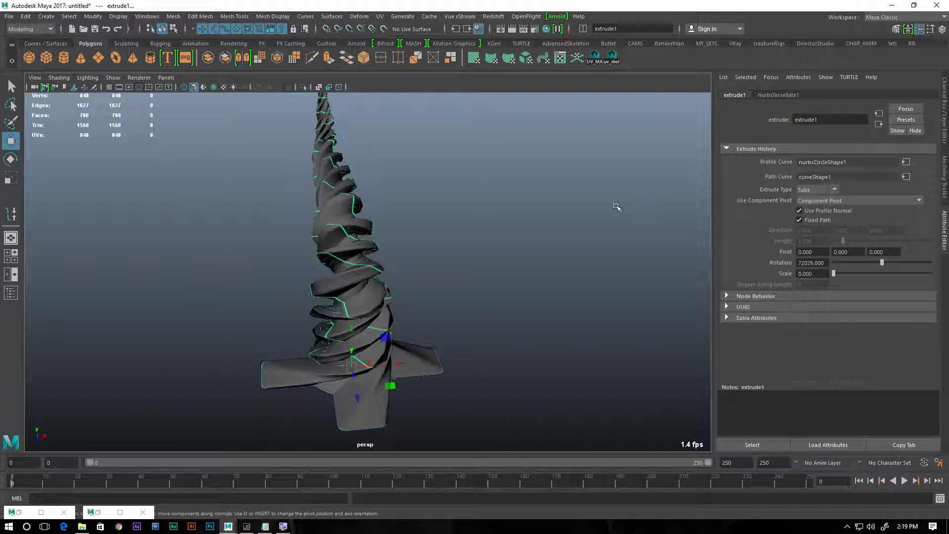
Change the mesh's tessellation format to Count with a polygon count of 200.
{"action": "left_click", "coordinate": [778, 95]}
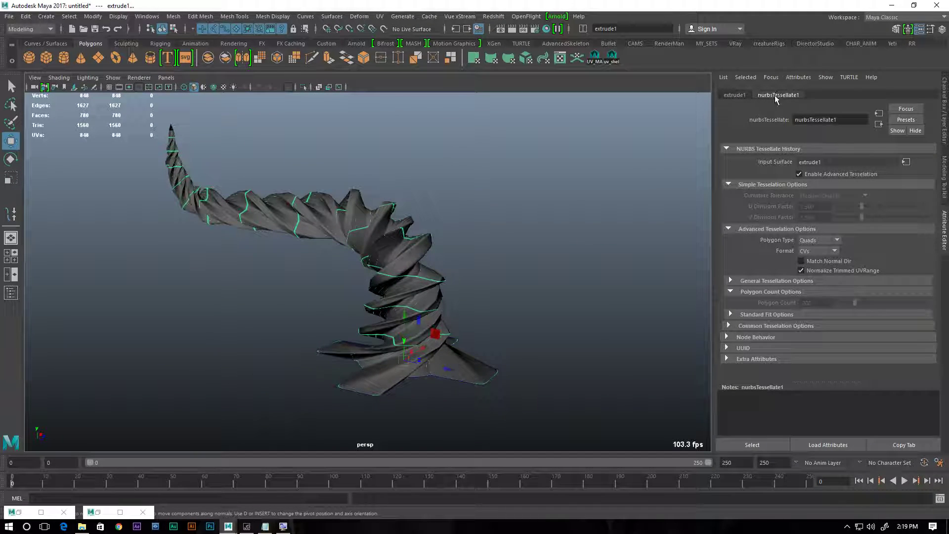
{"action": "left_click", "coordinate": [827, 251]}
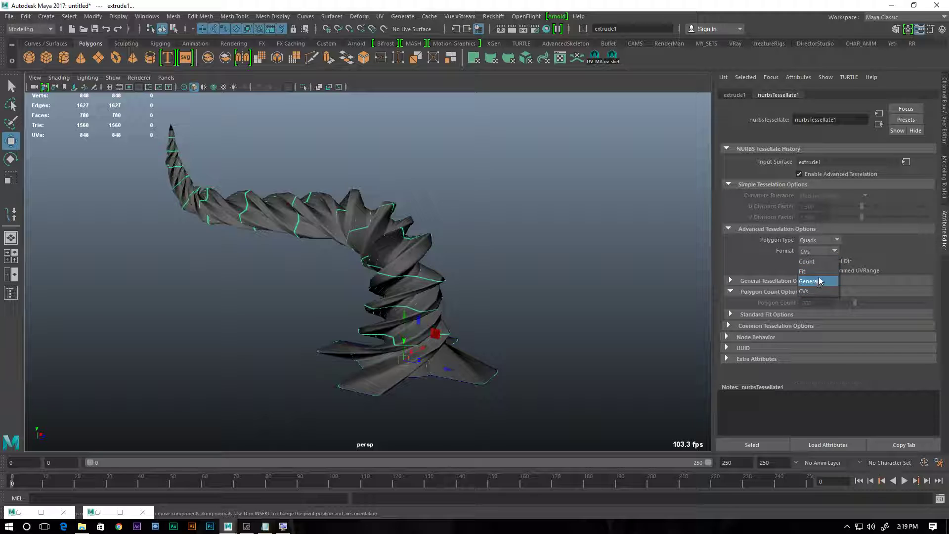
{"action": "left_click", "coordinate": [818, 261]}
{"action": "left_click_drag", "start_coordinate": [855, 303], "coordinate": [855, 304]}
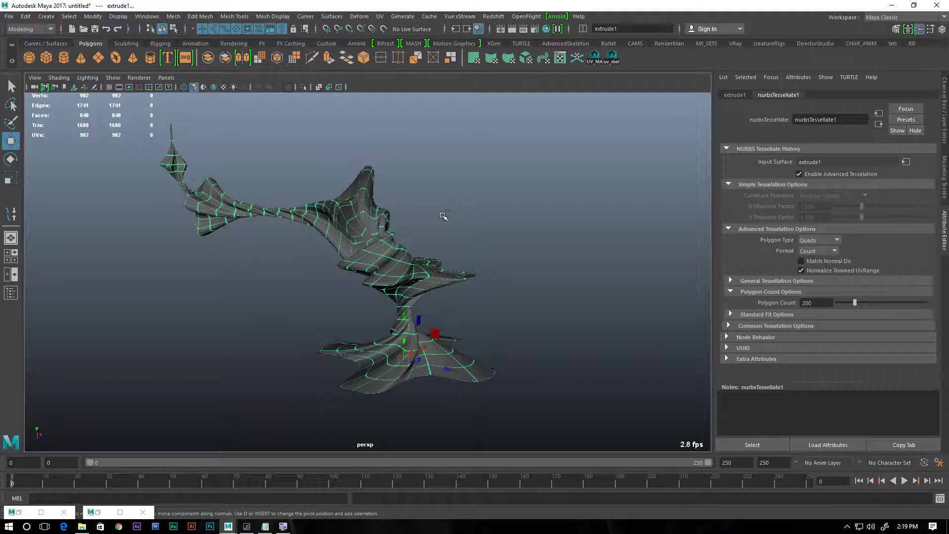
Undo the tessellation change and the whole polygon extrusion, back to the selected profile and path curves.
{"action": "key", "text": "ctrl+z"}
{"action": "key", "text": "ctrl+z"}
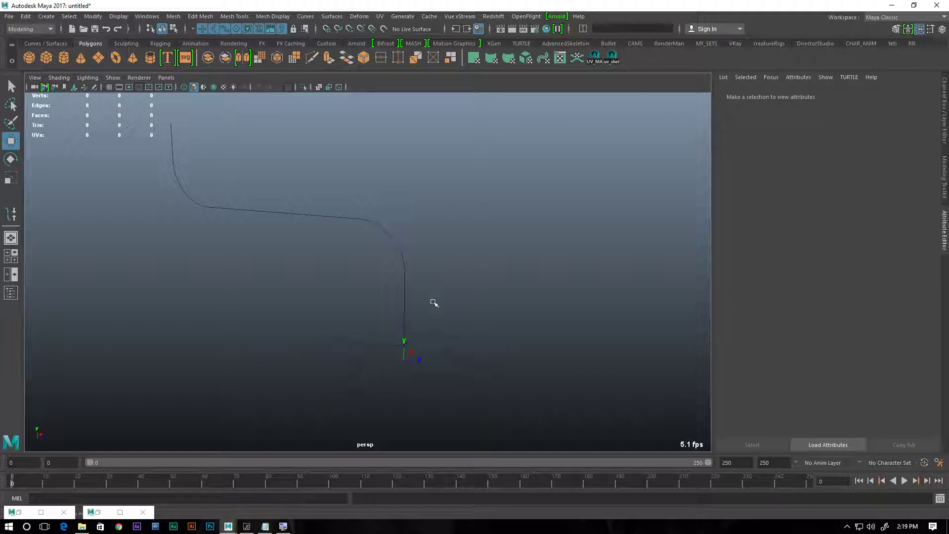
{"action": "key", "text": "ctrl+z"}
{"action": "key", "text": "ctrl+z"}
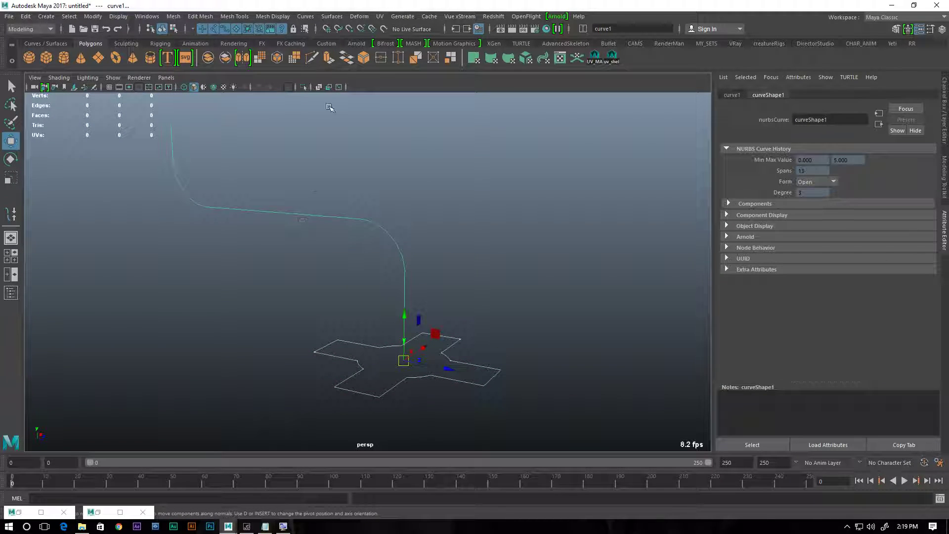
Extrude the profile along the path as a tapered NURBS tube surface instead of polygons.
{"action": "left_click", "coordinate": [331, 16]}
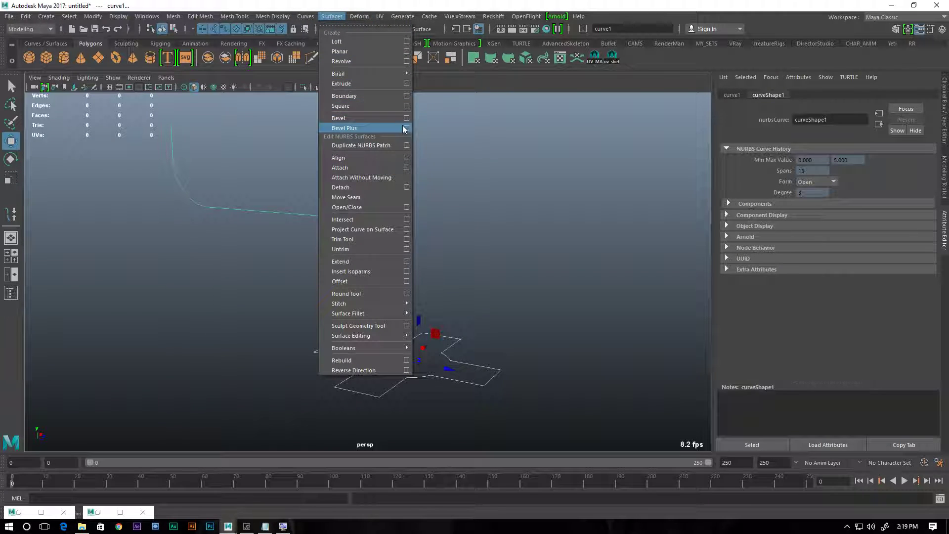
{"action": "left_click", "coordinate": [407, 84]}
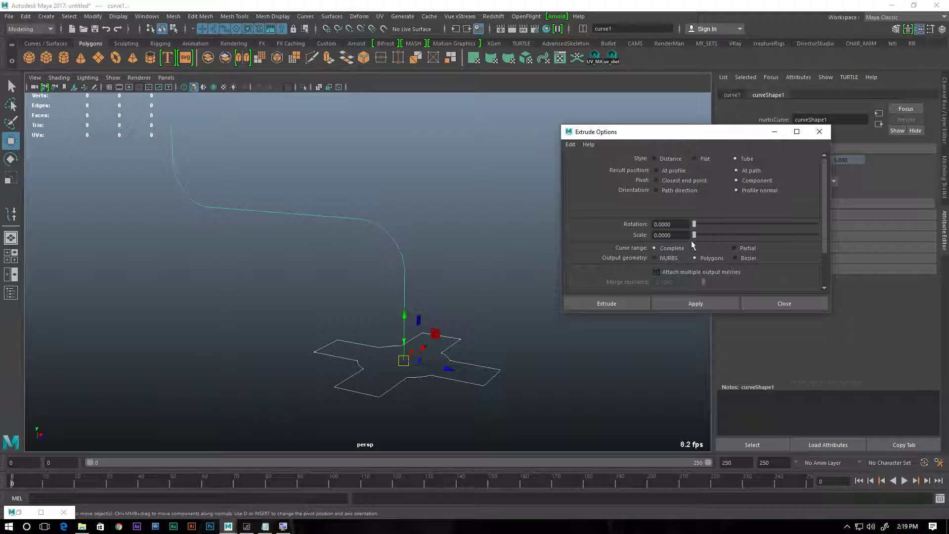
{"action": "scroll", "coordinate": [693, 265], "scroll_direction": "down", "scroll_amount": 2}
{"action": "scroll", "coordinate": [693, 265], "scroll_direction": "up", "scroll_amount": 2}
{"action": "left_click", "coordinate": [604, 303]}
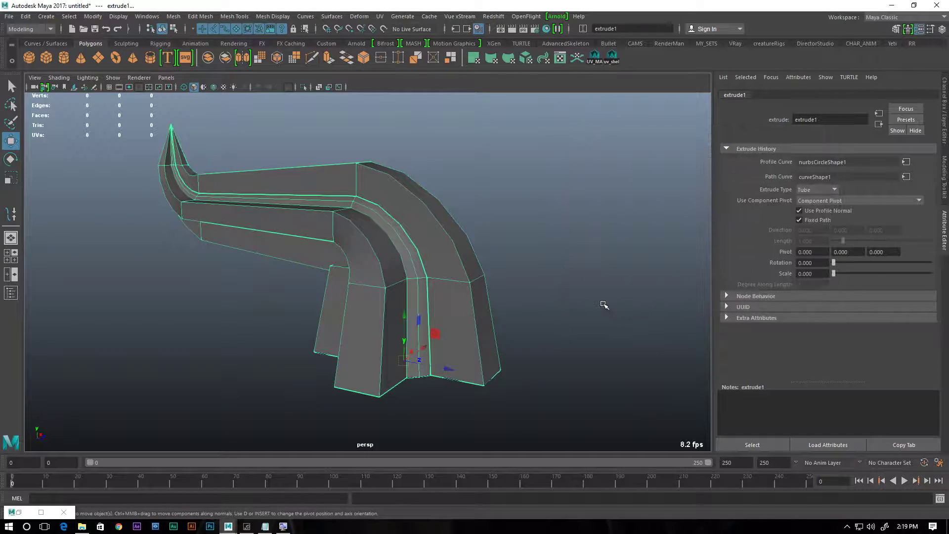
Set the NURBS extrusion's rotation to 720 and inspect the twisted surface from the opposite side.
{"action": "left_click_drag", "start_coordinate": [836, 264], "coordinate": [948, 282]}
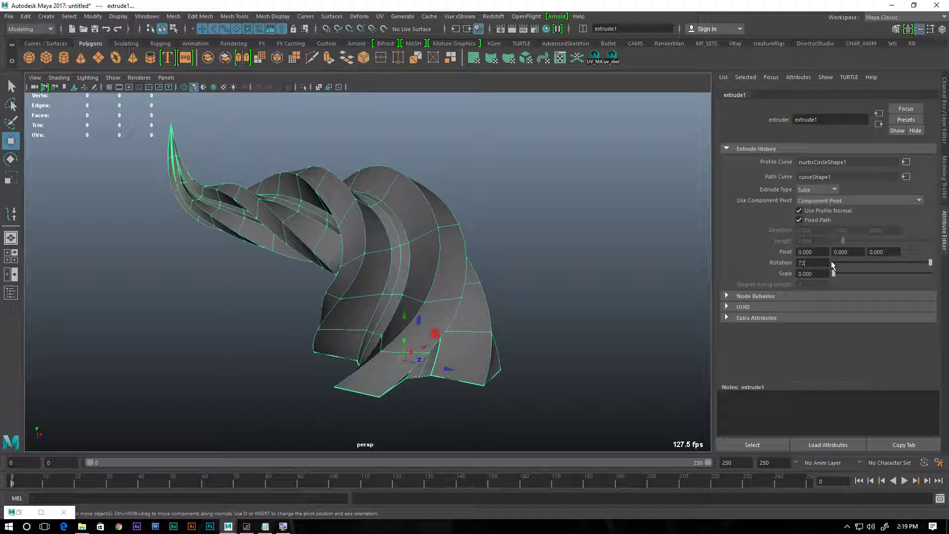
{"action": "key", "text": "Return"}
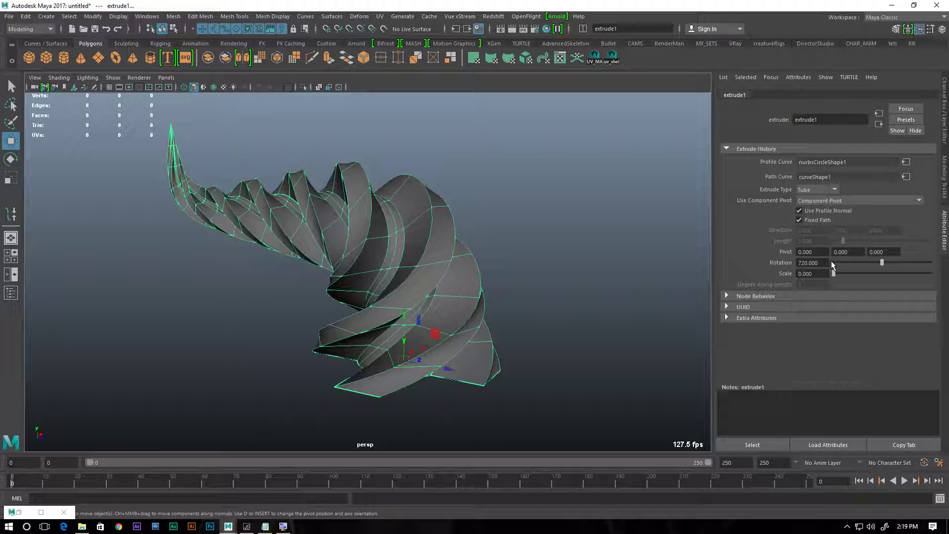
{"action": "left_click_drag", "start_coordinate": [628, 282], "coordinate": [371, 261], "text": "alt"}
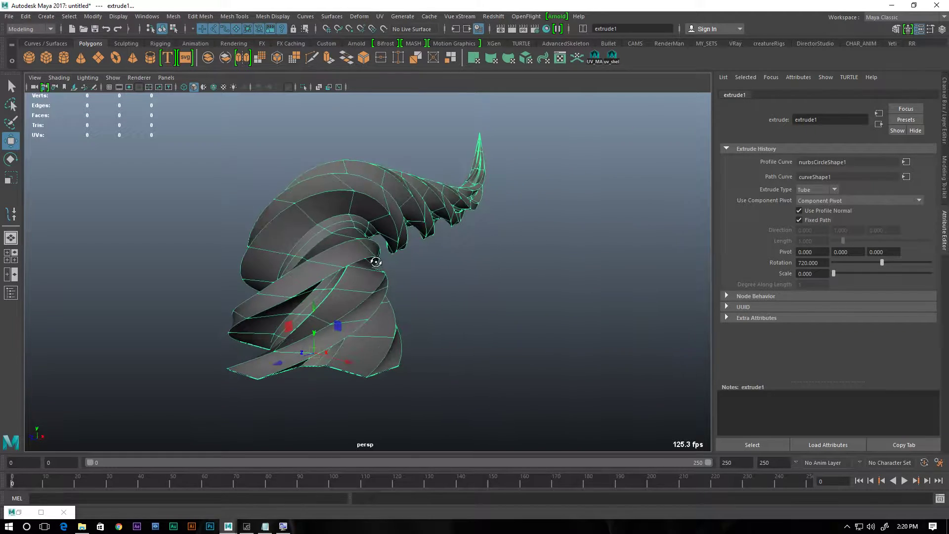
Convert the twisted NURBS surface to polygons with Control points tessellation and place the smooth-previewed mesh beside the original.
{"action": "left_click", "coordinate": [93, 16]}
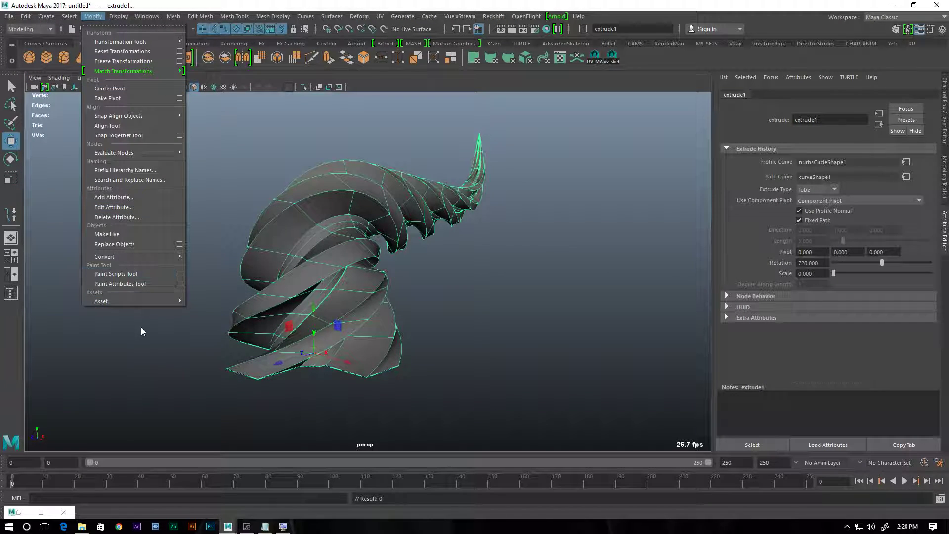
{"action": "mouse_move", "coordinate": [134, 256]}
{"action": "left_click", "coordinate": [309, 265]}
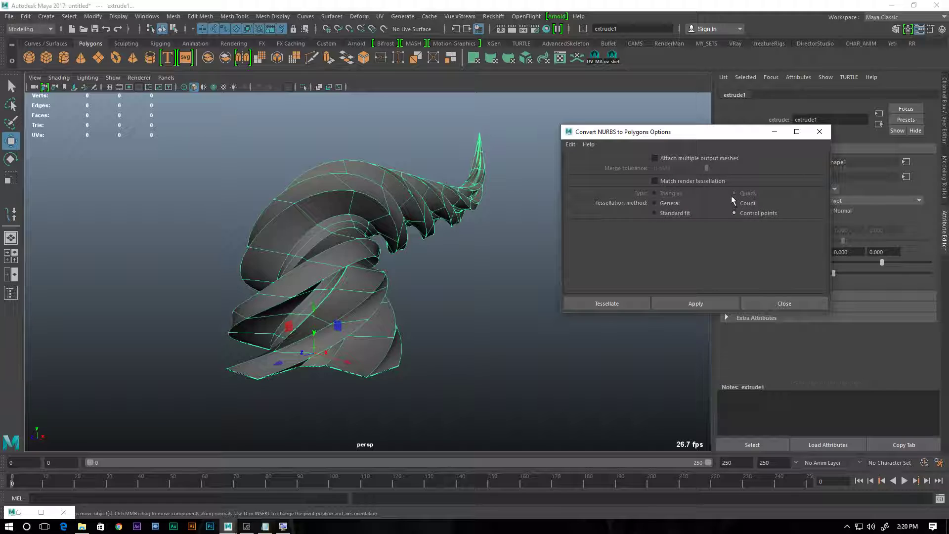
{"action": "left_click", "coordinate": [707, 302]}
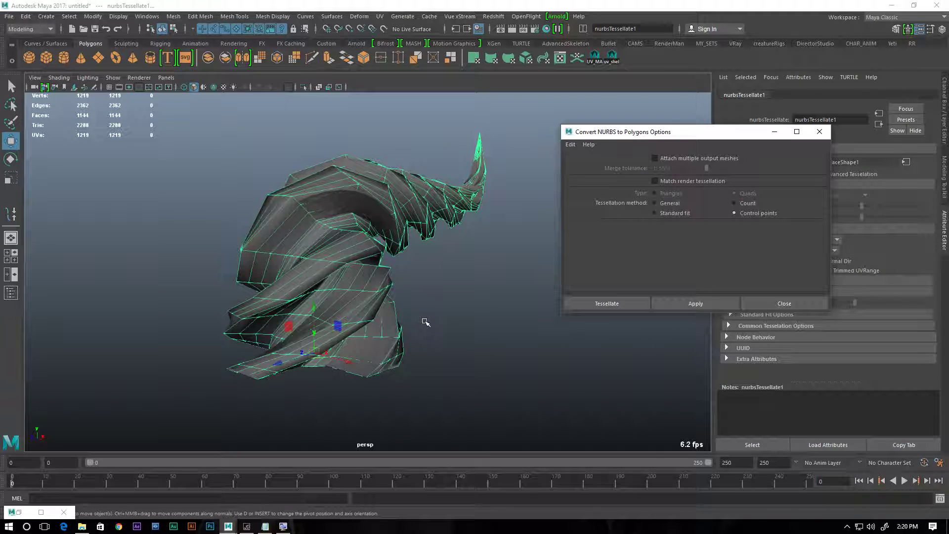
{"action": "left_click_drag", "start_coordinate": [347, 360], "coordinate": [148, 333]}
{"action": "key", "text": "3"}
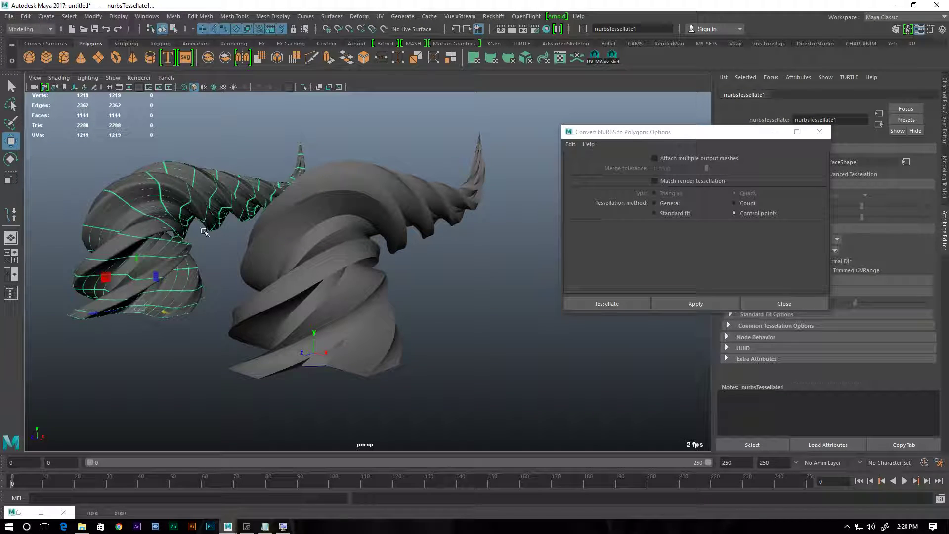
Replace the converted mesh with a quad polygon conversion of the twisted surface using Count 1000, and compare it beside the original.
{"action": "key", "text": "Delete"}
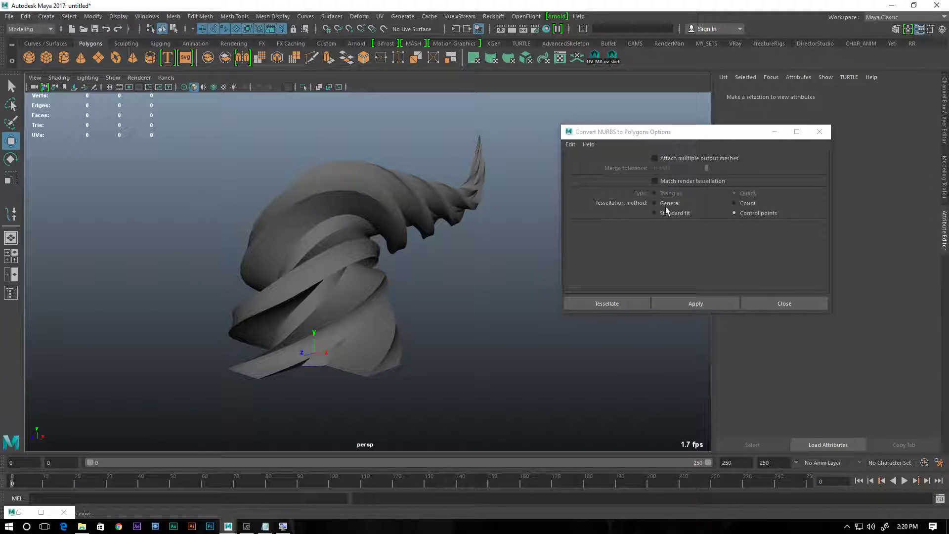
{"action": "left_click", "coordinate": [738, 203]}
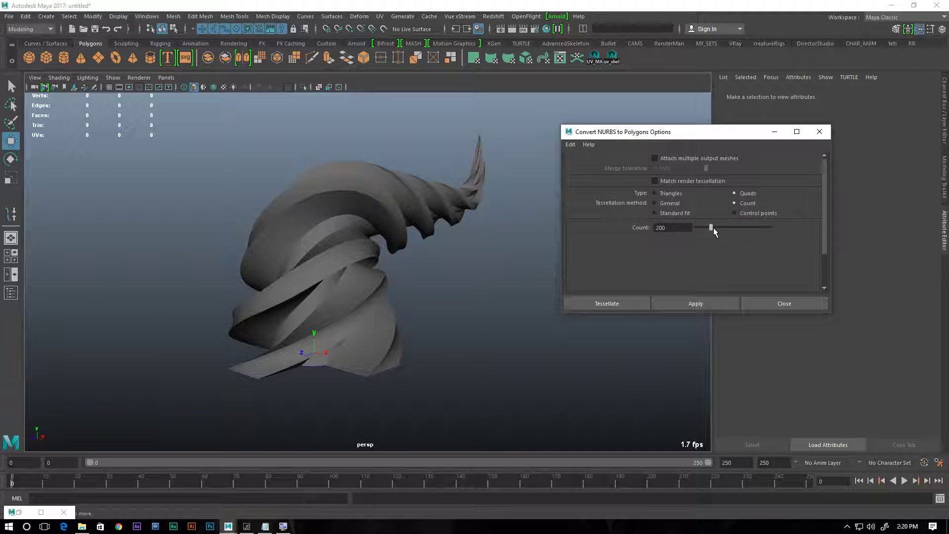
{"action": "left_click", "coordinate": [693, 304]}
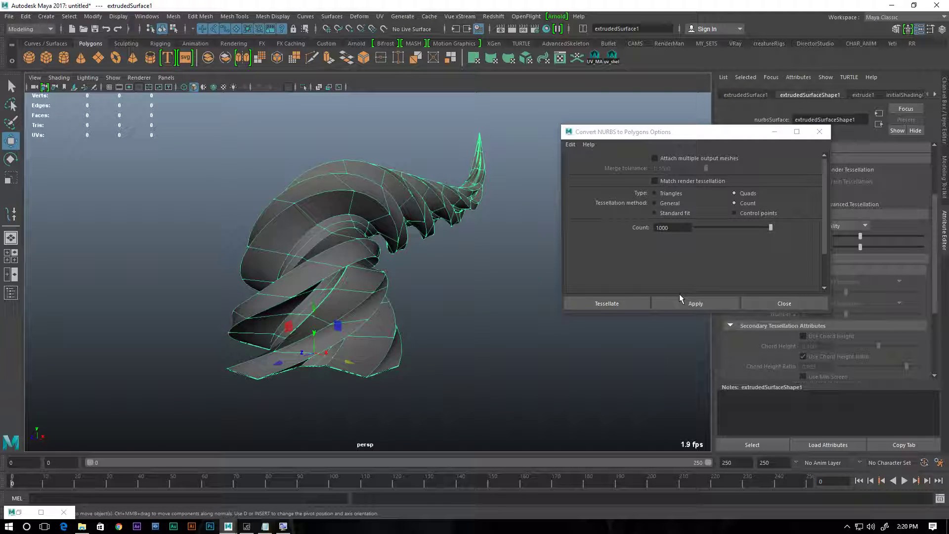
{"action": "left_click", "coordinate": [688, 304]}
{"action": "left_click_drag", "start_coordinate": [351, 366], "coordinate": [153, 303]}
{"action": "left_click_drag", "start_coordinate": [151, 235], "coordinate": [397, 247], "text": "alt"}
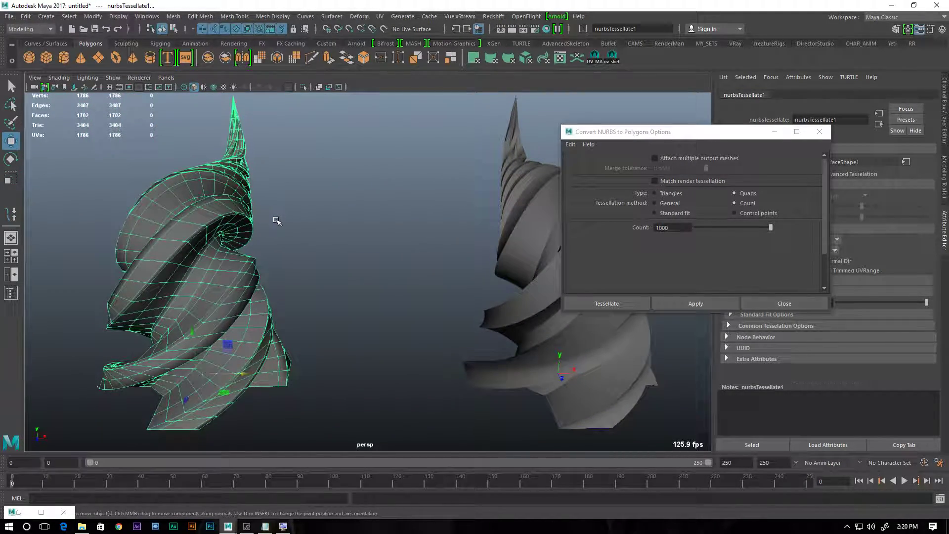
{"action": "left_click_drag", "start_coordinate": [277, 218], "coordinate": [783, 223], "text": "alt"}
{"action": "left_click_drag", "start_coordinate": [477, 243], "coordinate": [348, 259], "text": "alt"}
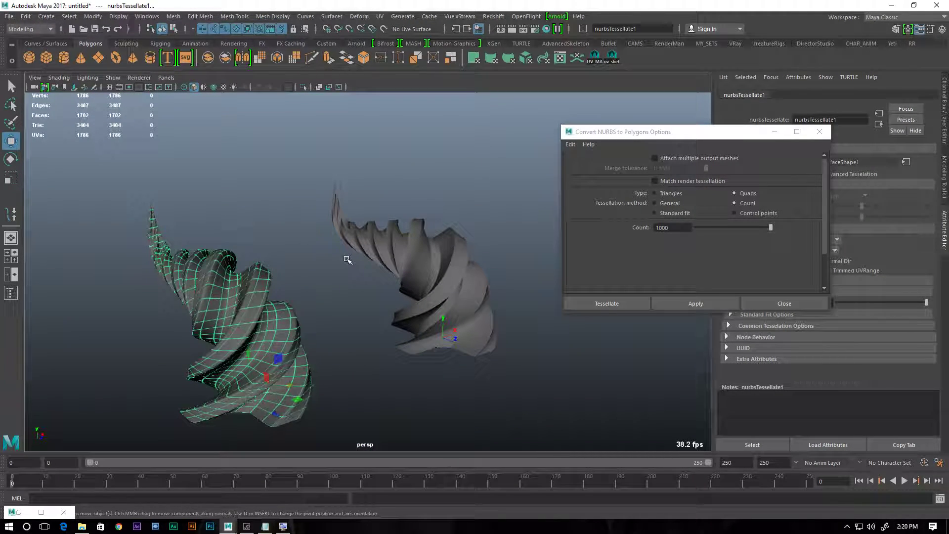
Delete the twisted NURBS surface and its polygon copy, keeping the path and cross-shaped profile curves.
{"action": "left_click_drag", "start_coordinate": [433, 209], "coordinate": [250, 302]}
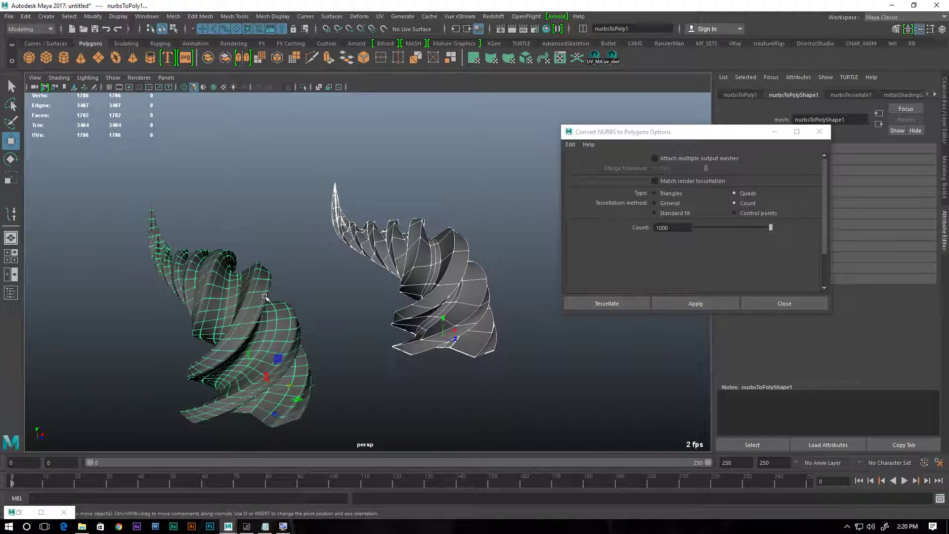
{"action": "key", "text": "Delete"}
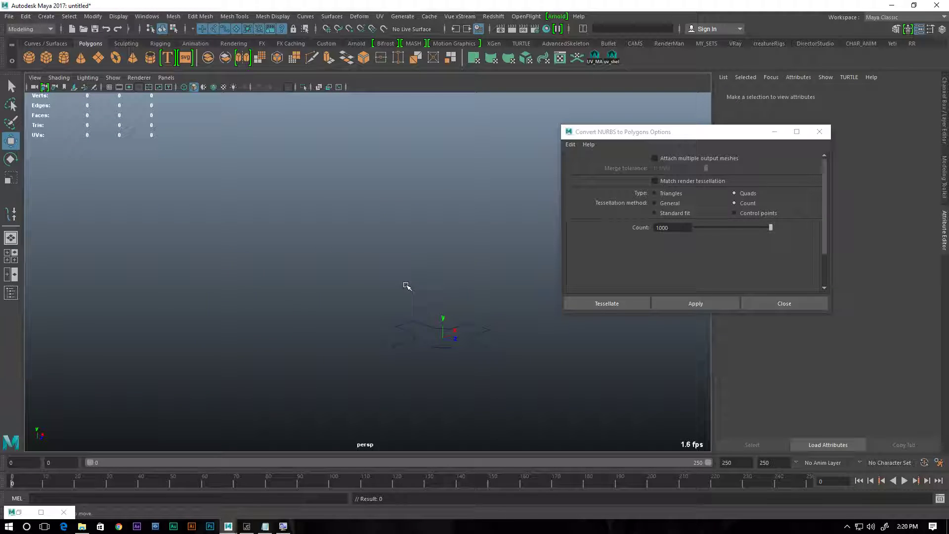
{"action": "key", "text": "ctrl+z"}
{"action": "left_click", "coordinate": [336, 220]}
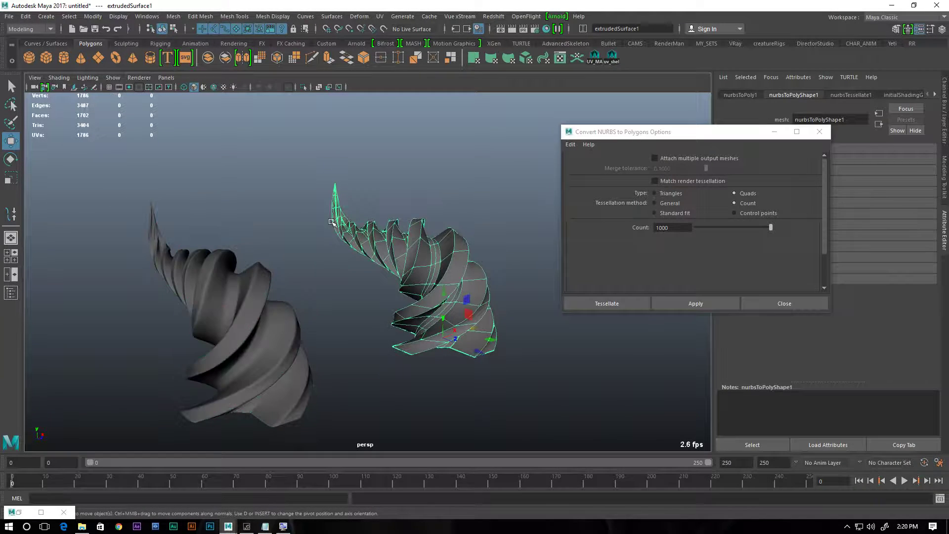
{"action": "key", "text": "Delete"}
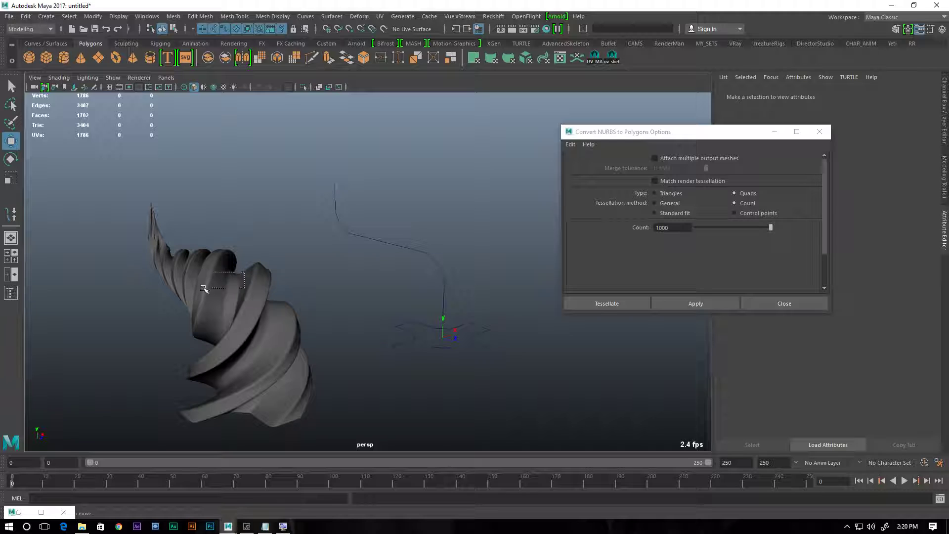
{"action": "left_click", "coordinate": [221, 282]}
{"action": "key", "text": "Delete"}
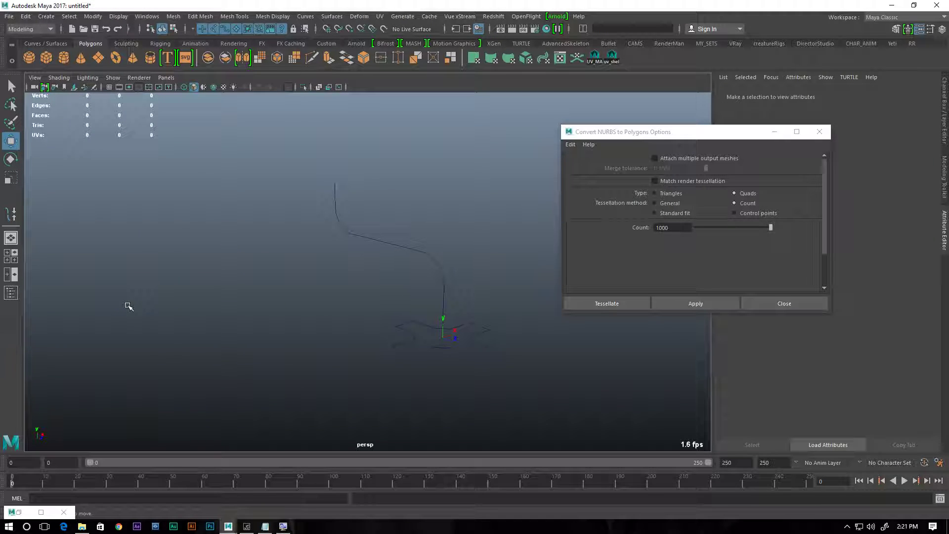
Duplicate the path curve and move the copy sideways along the X axis.
{"action": "left_click_drag", "start_coordinate": [428, 304], "coordinate": [367, 303], "text": "alt"}
{"action": "right_click_drag", "start_coordinate": [366, 303], "coordinate": [448, 349], "text": "alt"}
{"action": "middle_click_drag", "start_coordinate": [447, 349], "coordinate": [450, 357], "text": "alt"}
{"action": "left_click_drag", "start_coordinate": [450, 357], "coordinate": [200, 315], "text": "alt"}
{"action": "key", "text": "w"}
{"action": "left_click", "coordinate": [307, 286]}
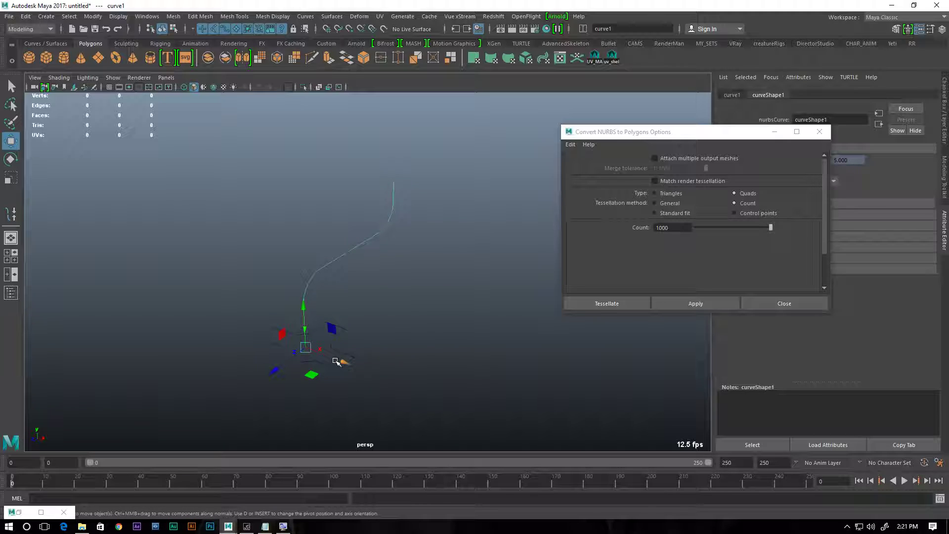
{"action": "key", "text": "ctrl+d"}
{"action": "left_click_drag", "start_coordinate": [343, 364], "coordinate": [415, 403]}
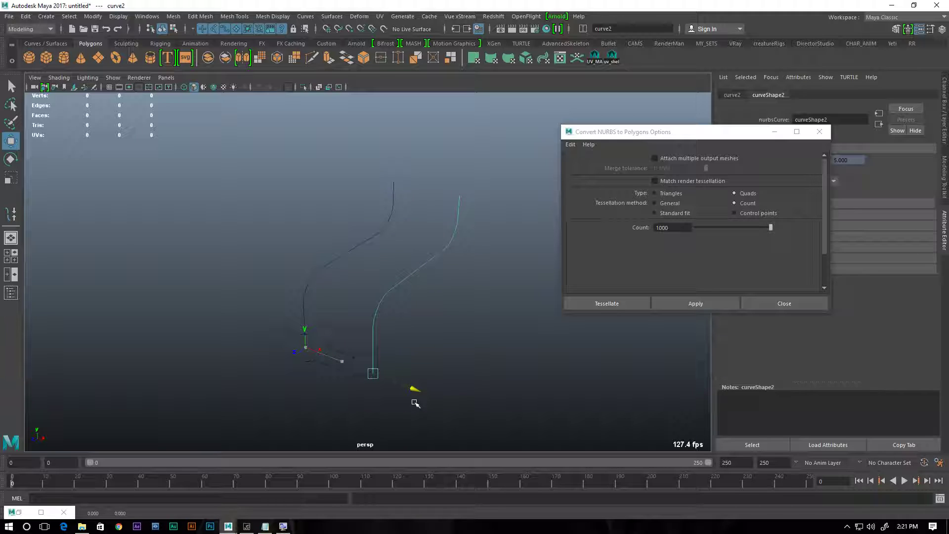
Hide the cross-shaped profile curve so only the two parallel path curves are shown.
{"action": "left_click", "coordinate": [345, 330]}
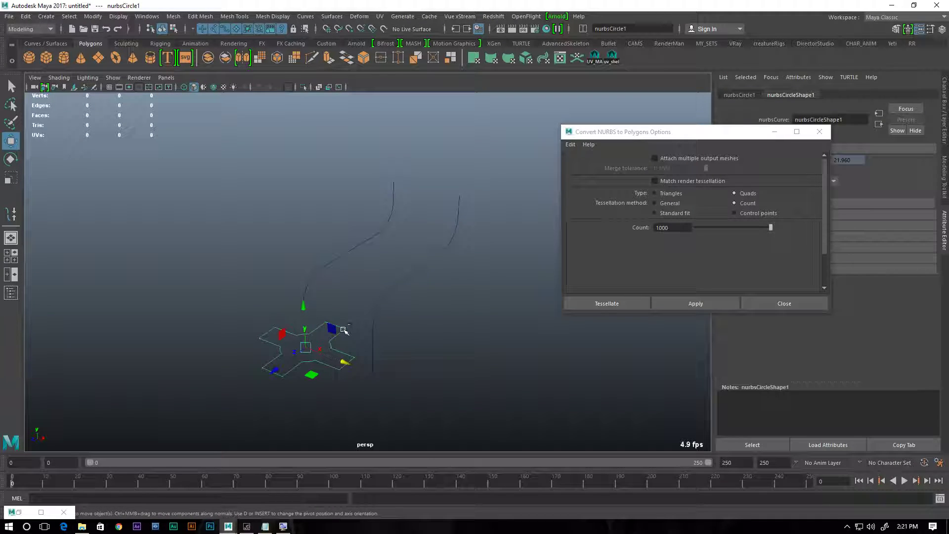
{"action": "key", "text": "ctrl+h"}
{"action": "left_click_drag", "start_coordinate": [402, 330], "coordinate": [364, 336], "text": "alt"}
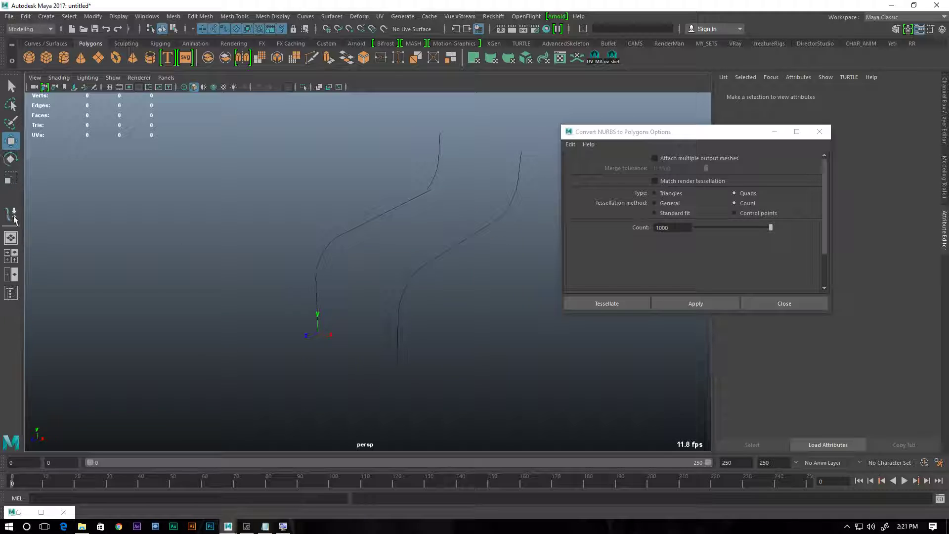
{"action": "left_click_drag", "start_coordinate": [152, 202], "coordinate": [244, 227], "text": "alt"}
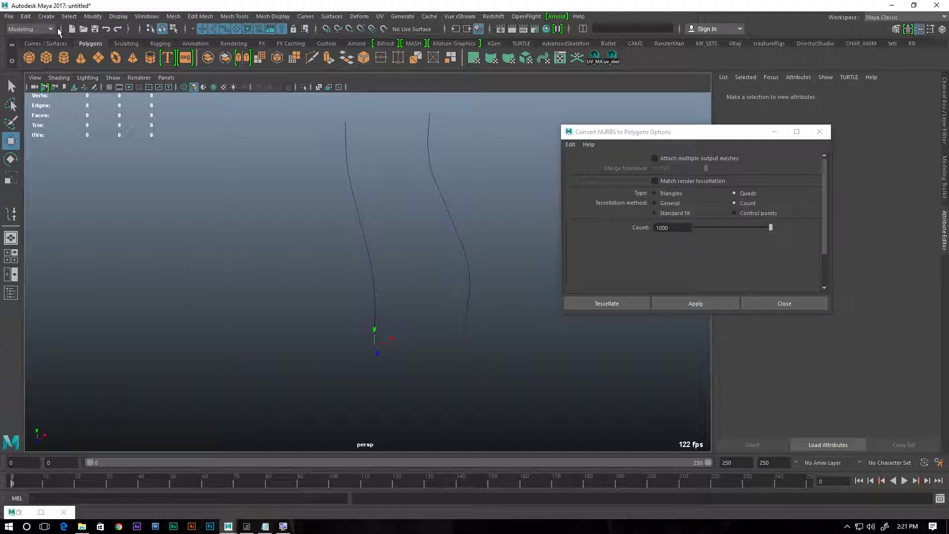
Detach the set of curve creation tools as a floating palette and open the EP Curve Tool settings.
{"action": "left_click", "coordinate": [44, 16]}
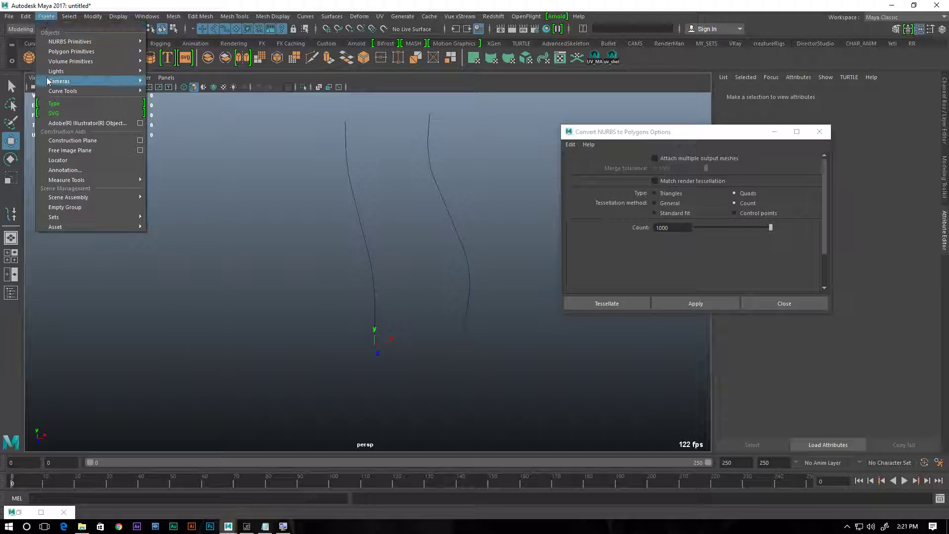
{"action": "mouse_move", "coordinate": [89, 73]}
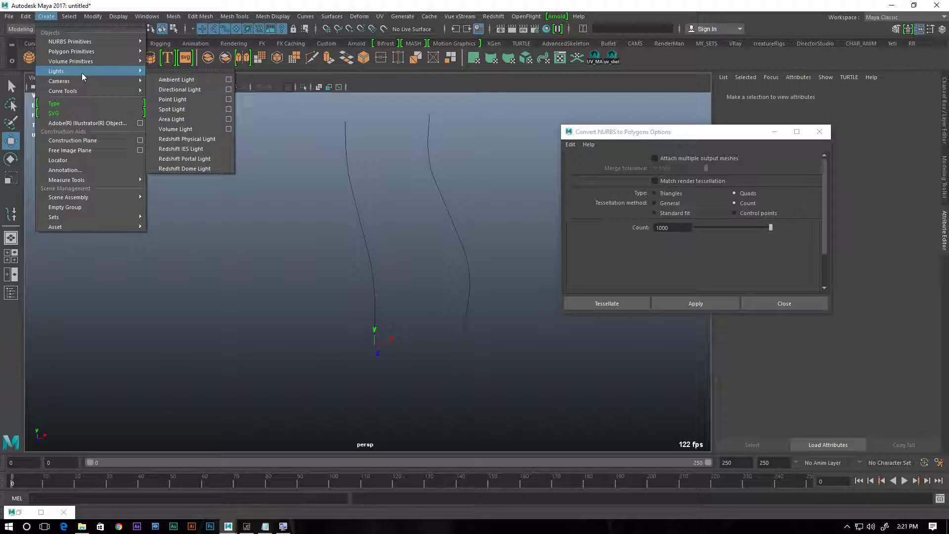
{"action": "mouse_move", "coordinate": [85, 93]}
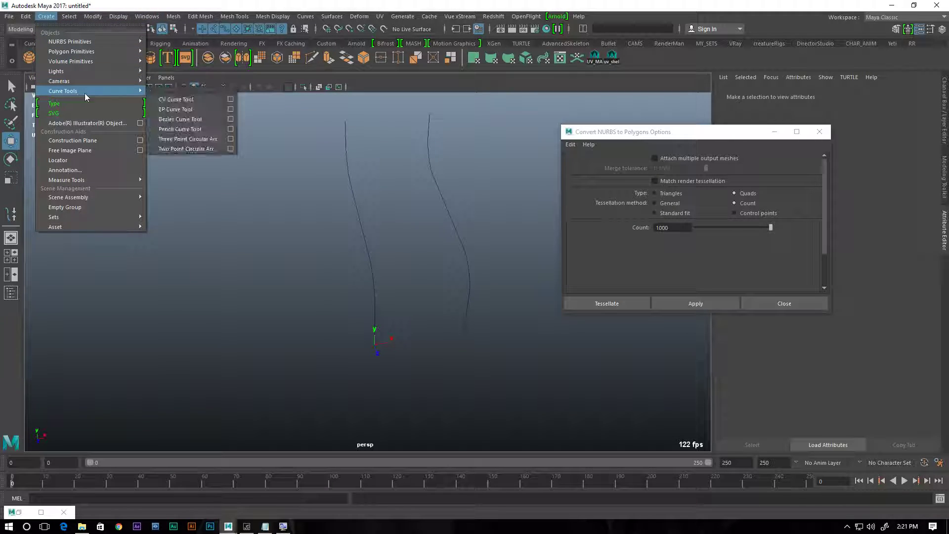
{"action": "left_click", "coordinate": [193, 93]}
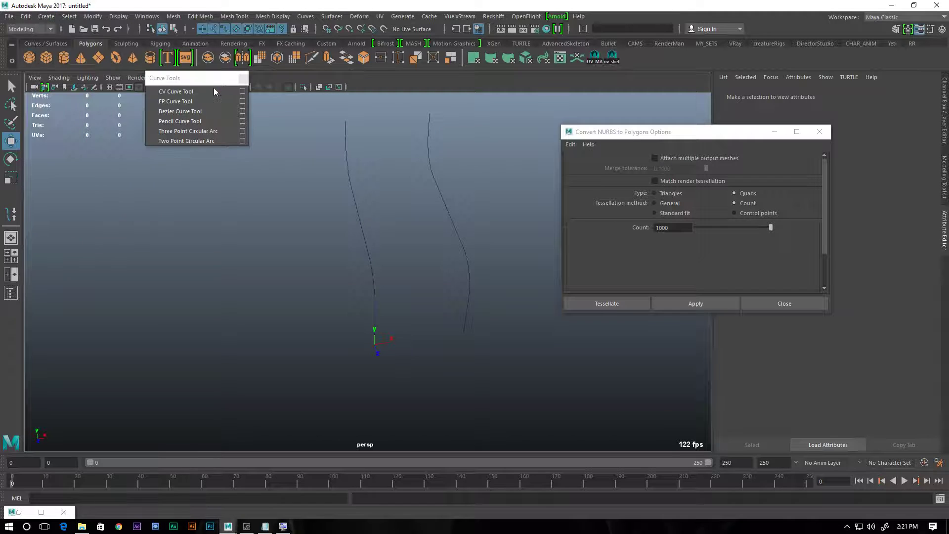
{"action": "left_click", "coordinate": [242, 101]}
{"action": "left_click_drag", "start_coordinate": [394, 340], "coordinate": [373, 251], "text": "alt"}
{"action": "left_click", "coordinate": [354, 243]}
{"action": "left_click", "coordinate": [358, 325]}
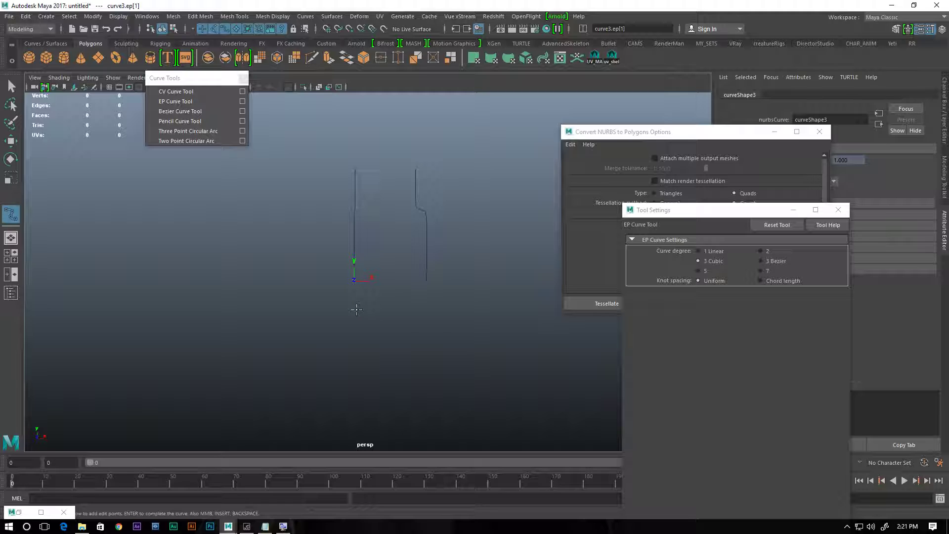
{"action": "key", "text": "ctrl+z"}
Draw a cubic EP curve joining the lower ends of the two path curves, snapping its points to the existing curves.
{"action": "key", "text": "c"}
{"action": "left_click", "coordinate": [353, 228]}
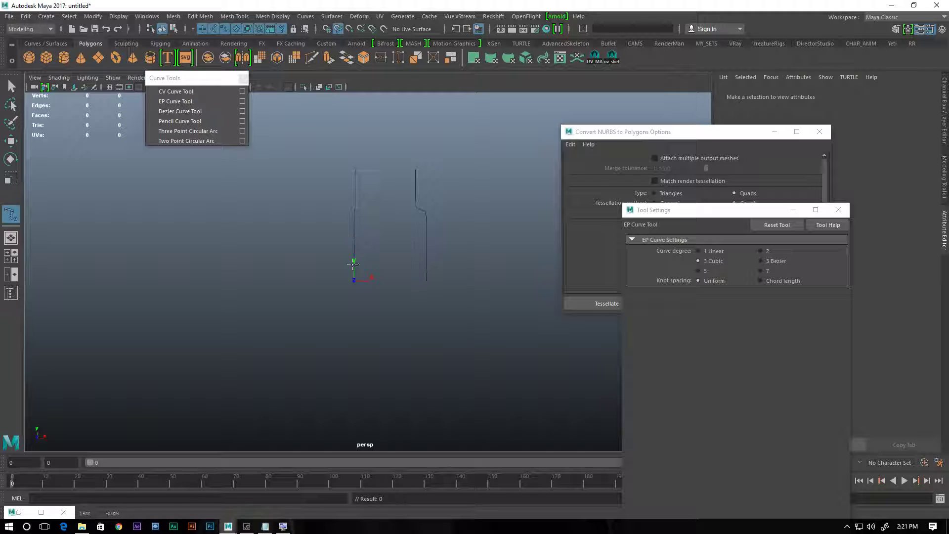
{"action": "left_click", "coordinate": [348, 314]}
{"action": "left_click", "coordinate": [428, 249]}
{"action": "key", "text": "Return"}
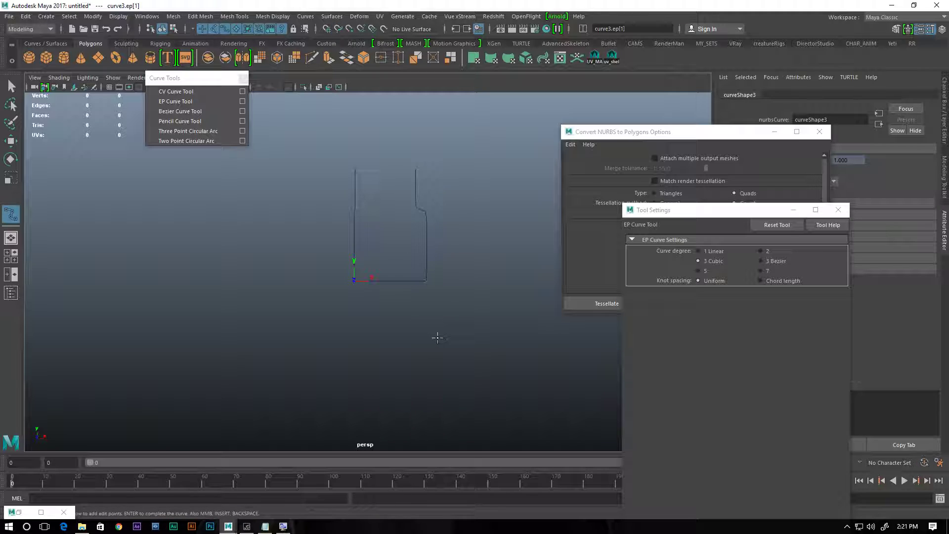
{"action": "key", "text": "w"}
Move the two middle control vertices of the lower connecting curve outward along Z to bow it into an arc.
{"action": "mouse_move", "coordinate": [432, 338]}
{"action": "left_mouse_down", "text": "alt"}
{"action": "mouse_move", "coordinate": [411, 394]}
{"action": "mouse_move", "coordinate": [426, 329]}
{"action": "left_mouse_up", "text": "alt"}
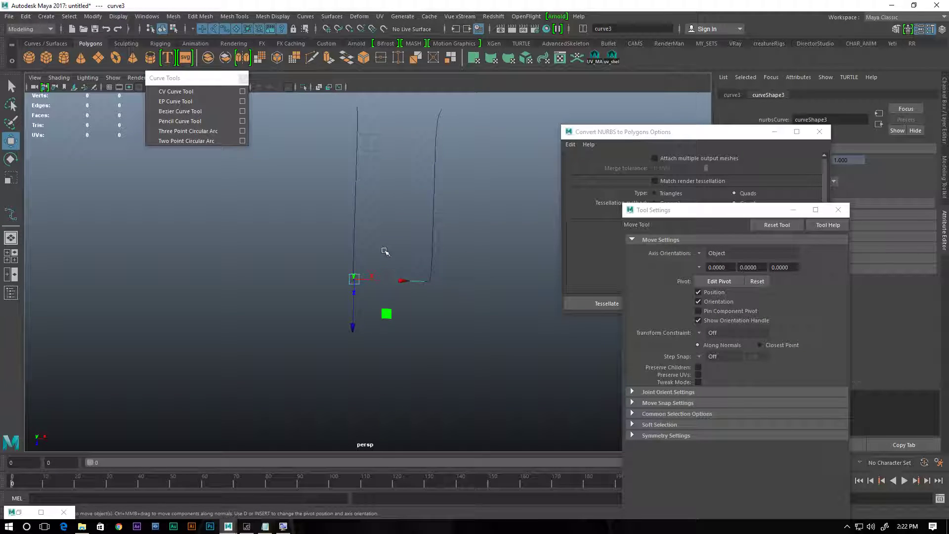
{"action": "right_click_drag", "start_coordinate": [420, 283], "coordinate": [357, 264]}
{"action": "left_click_drag", "start_coordinate": [366, 260], "coordinate": [386, 352]}
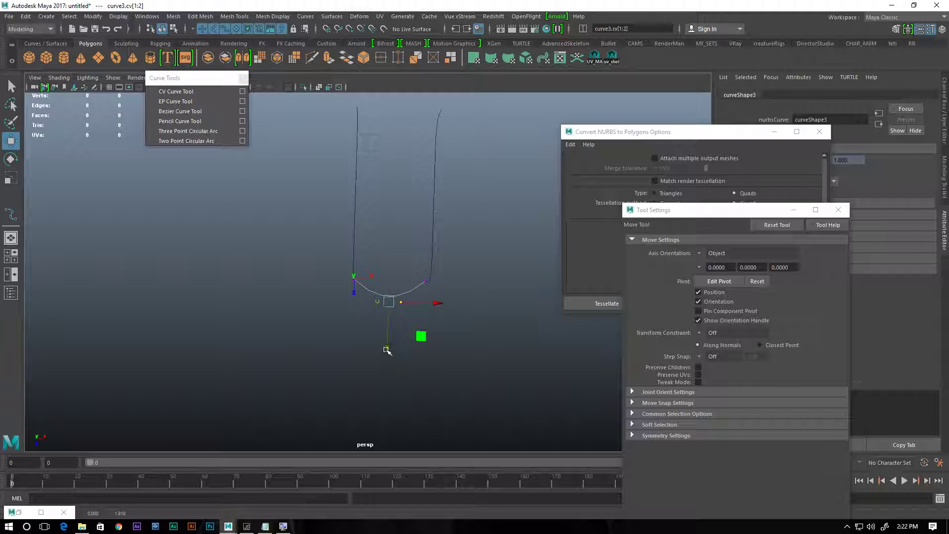
{"action": "key", "text": "f"}
{"action": "left_click_drag", "start_coordinate": [452, 327], "coordinate": [259, 292], "text": "alt"}
{"action": "middle_click_drag", "start_coordinate": [259, 293], "coordinate": [271, 307], "text": "alt"}
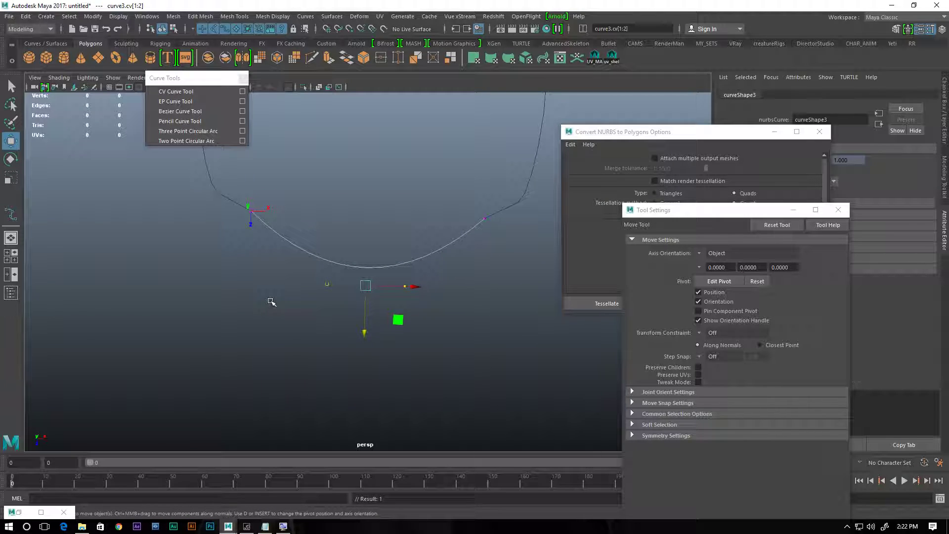
Compare rough and smooth display of the lower arc, and scale its two middle control vertices apart along X.
{"action": "key", "text": "1"}
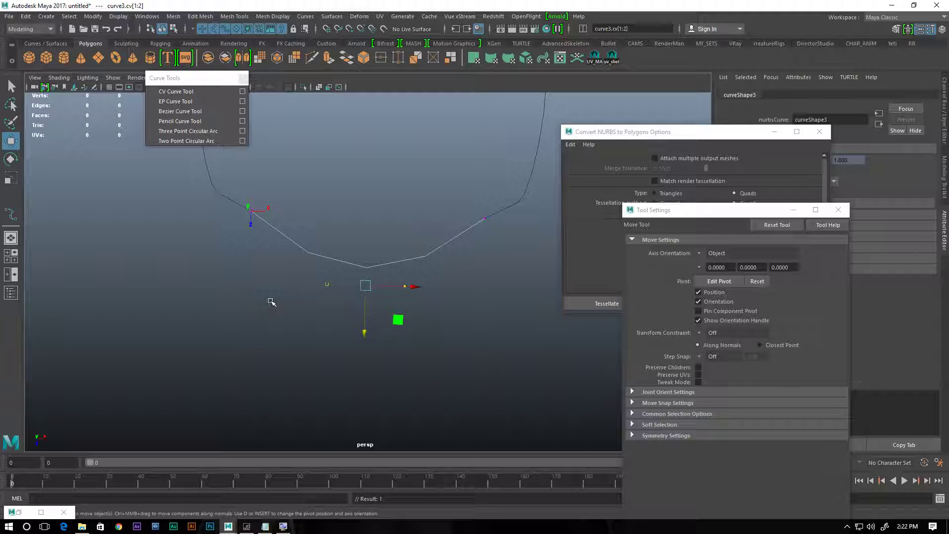
{"action": "key", "text": "3"}
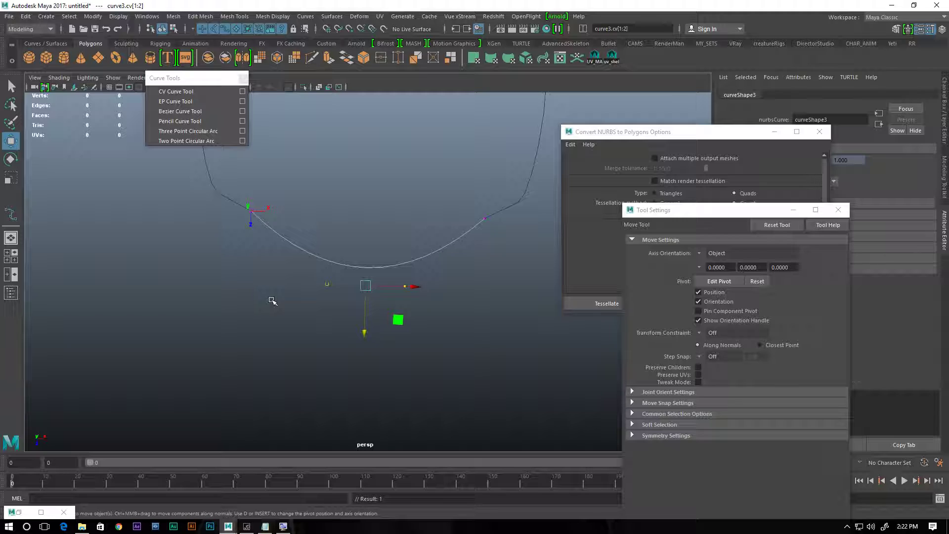
{"action": "left_click_drag", "start_coordinate": [466, 328], "coordinate": [255, 302], "text": "alt"}
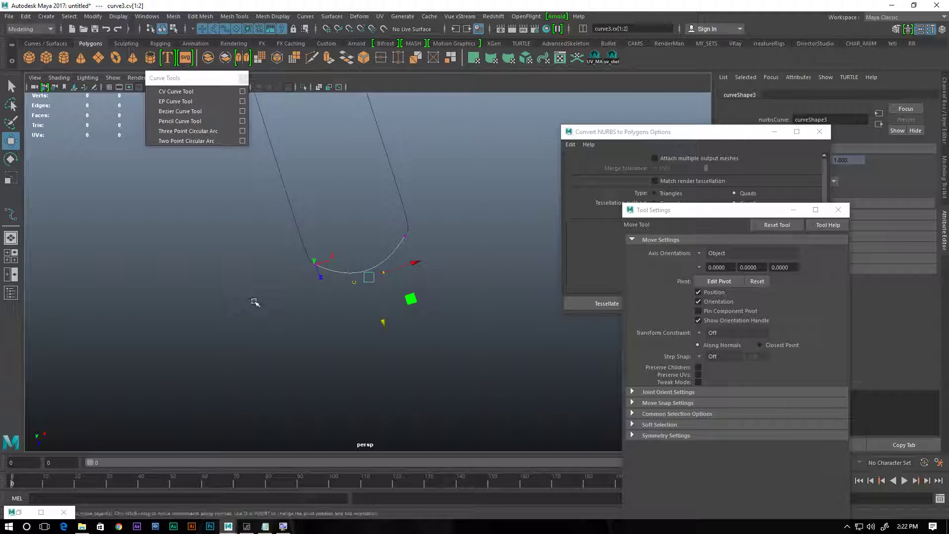
{"action": "key", "text": "r"}
{"action": "left_click_drag", "start_coordinate": [418, 263], "coordinate": [348, 227]}
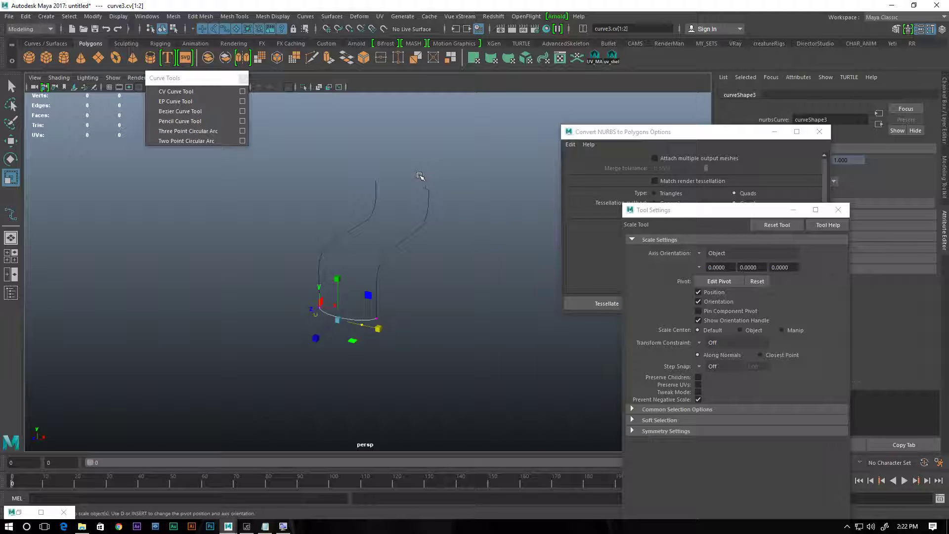
Draw an EP curve of degree 1 Linear between the upper ends of the two path curves, snapped to them.
{"action": "left_click", "coordinate": [11, 214]}
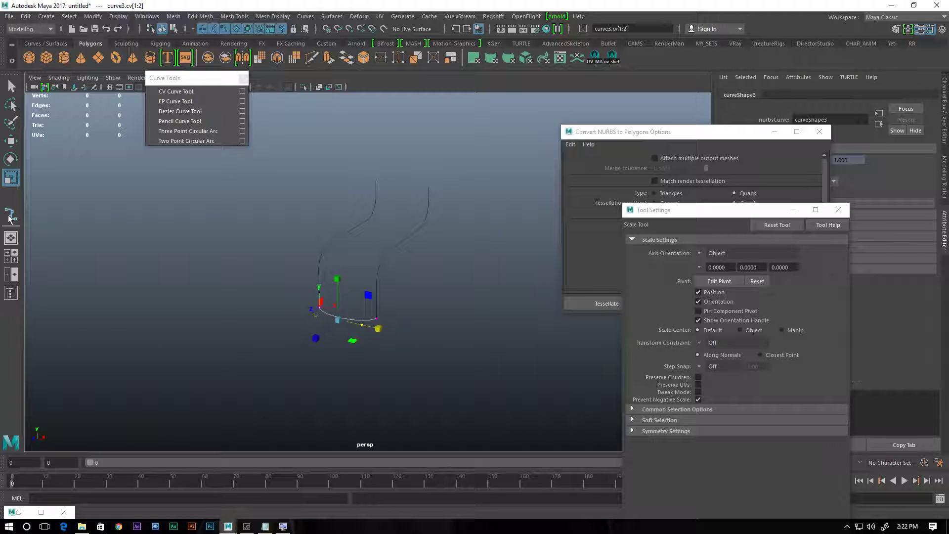
{"action": "left_click", "coordinate": [720, 251]}
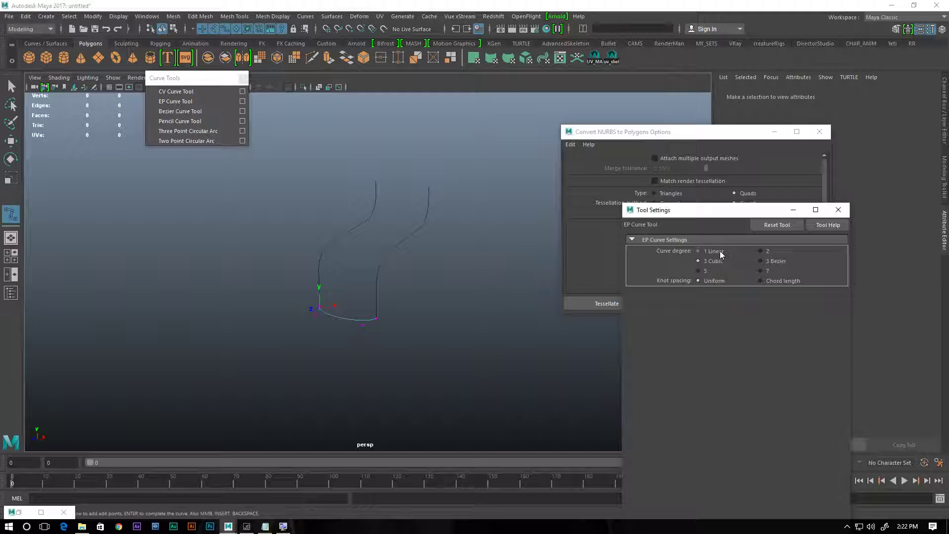
{"action": "left_click_drag", "start_coordinate": [388, 182], "coordinate": [362, 198], "text": "alt"}
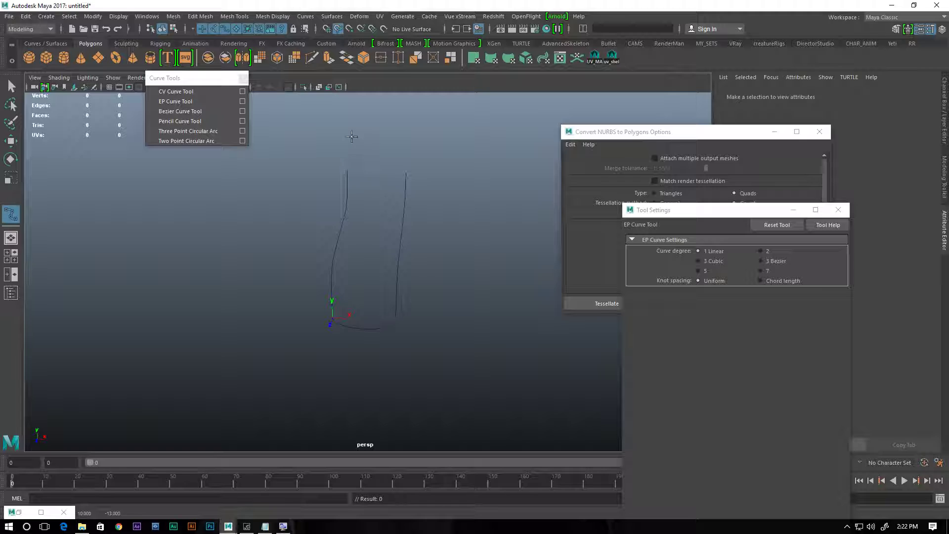
{"action": "left_click", "coordinate": [346, 170]}
{"action": "left_click", "coordinate": [406, 172]}
{"action": "key", "text": "Return"}
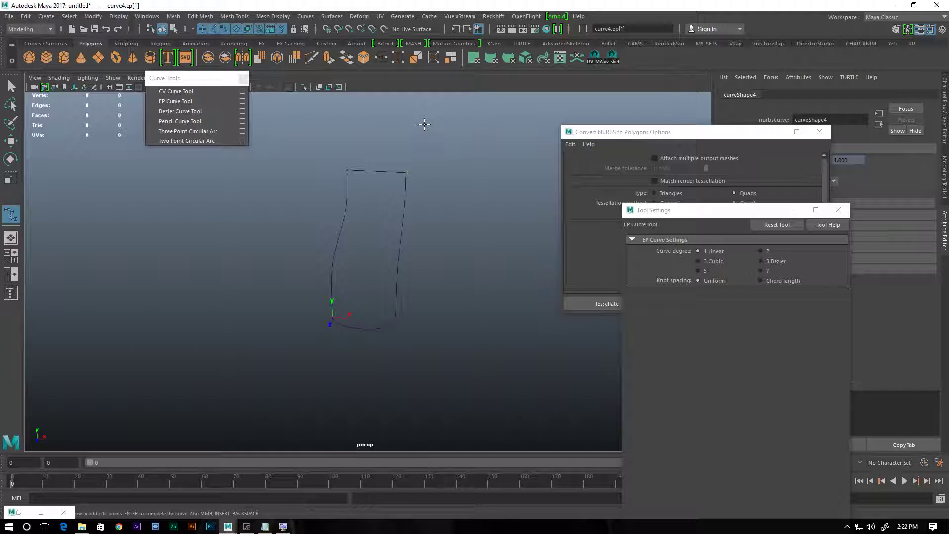
Examine the straight upper curve in control vertex mode and minimize the Tool Settings window.
{"action": "key", "text": "r"}
{"action": "right_click_drag", "start_coordinate": [373, 173], "coordinate": [287, 176]}
{"action": "mouse_move", "coordinate": [380, 171]}
{"action": "left_mouse_down", "text": "alt"}
{"action": "mouse_move", "coordinate": [374, 213]}
{"action": "mouse_move", "coordinate": [481, 262]}
{"action": "mouse_move", "coordinate": [447, 320]}
{"action": "mouse_move", "coordinate": [472, 301]}
{"action": "mouse_move", "coordinate": [462, 265]}
{"action": "mouse_move", "coordinate": [361, 280]}
{"action": "mouse_move", "coordinate": [381, 244]}
{"action": "mouse_move", "coordinate": [433, 295]}
{"action": "mouse_move", "coordinate": [411, 295]}
{"action": "mouse_move", "coordinate": [430, 206]}
{"action": "mouse_move", "coordinate": [274, 323]}
{"action": "left_mouse_up", "text": "alt"}
{"action": "middle_click_drag", "start_coordinate": [322, 384], "coordinate": [337, 289], "text": "alt"}
{"action": "left_click_drag", "start_coordinate": [337, 330], "coordinate": [343, 451]}
{"action": "right_click_drag", "start_coordinate": [346, 269], "coordinate": [284, 265]}
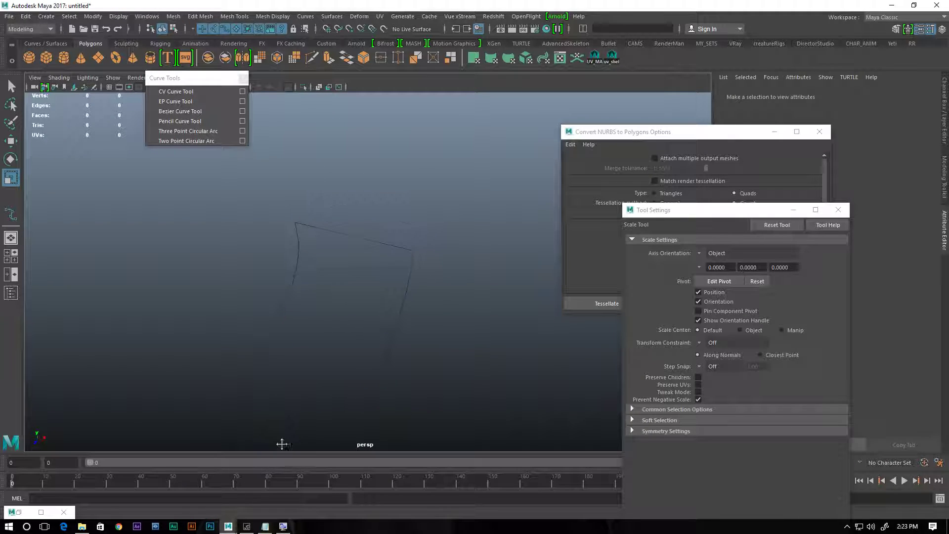
{"action": "left_click_drag", "start_coordinate": [282, 444], "coordinate": [307, 337], "text": "alt"}
{"action": "left_click", "coordinate": [794, 210]}
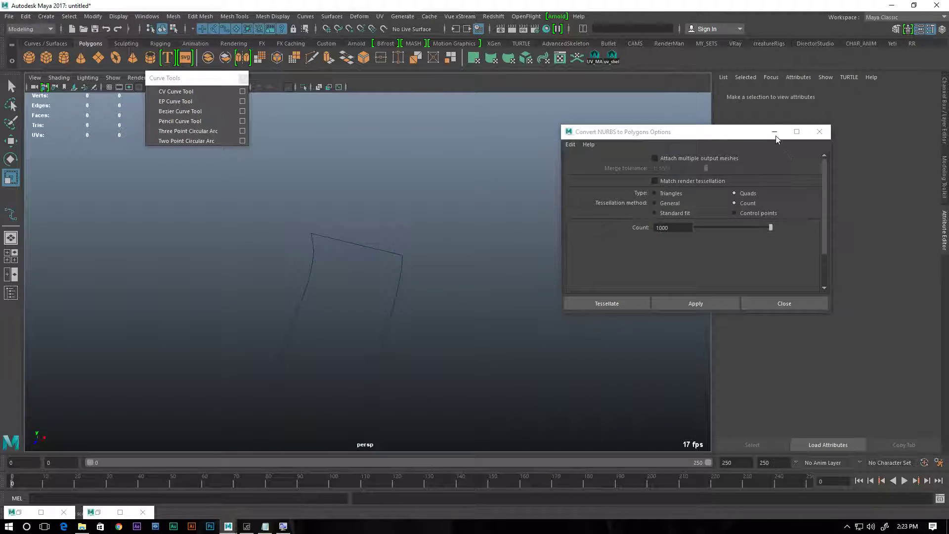
Minimize the Convert NURBS to Polygons options, move the Curve Tools window aside and isolate the straight upper curve in the viewport.
{"action": "left_click", "coordinate": [774, 132]}
{"action": "left_click_drag", "start_coordinate": [645, 143], "coordinate": [526, 218], "text": "alt"}
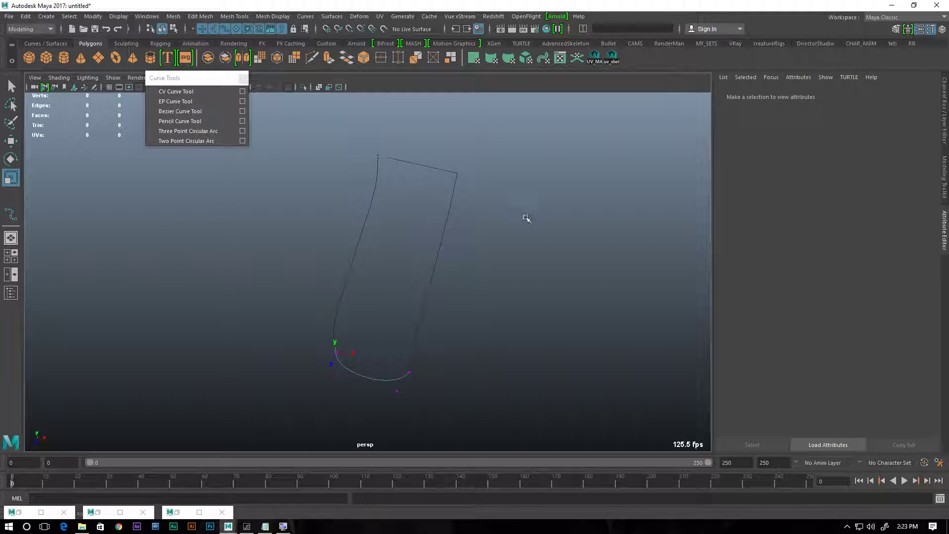
{"action": "left_click_drag", "start_coordinate": [418, 144], "coordinate": [415, 199]}
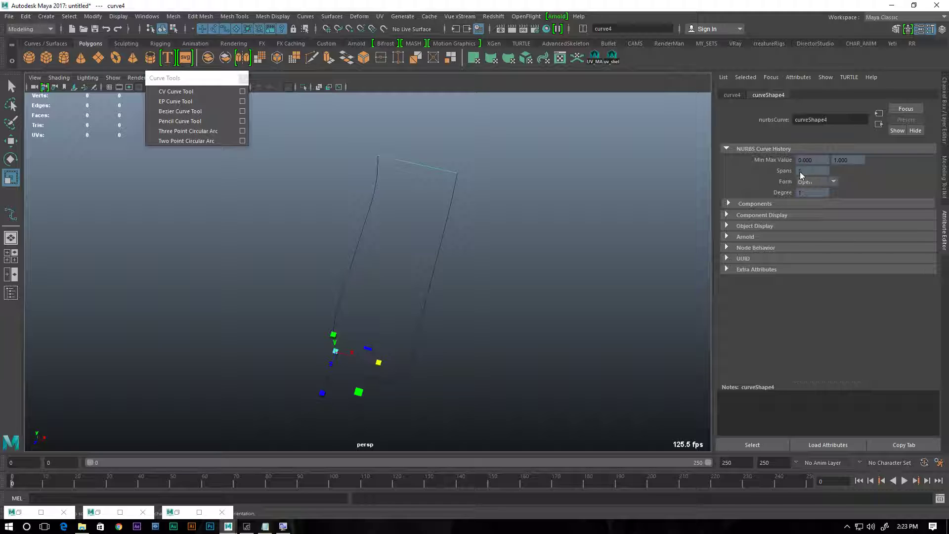
{"action": "left_click_drag", "start_coordinate": [397, 366], "coordinate": [400, 427]}
{"action": "left_click", "coordinate": [421, 185]}
{"action": "right_click", "coordinate": [406, 165]}
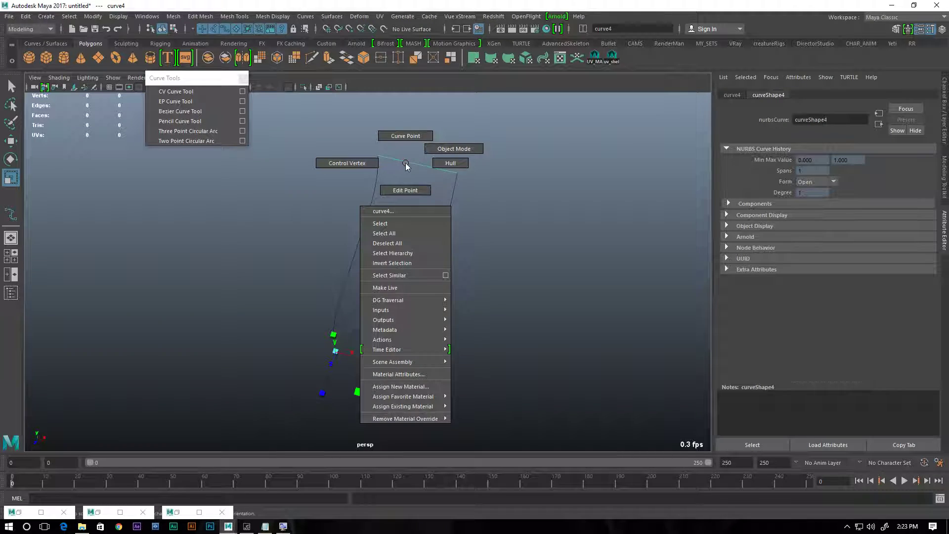
{"action": "left_click_drag", "start_coordinate": [206, 84], "coordinate": [170, 150]}
{"action": "left_click", "coordinate": [304, 87]}
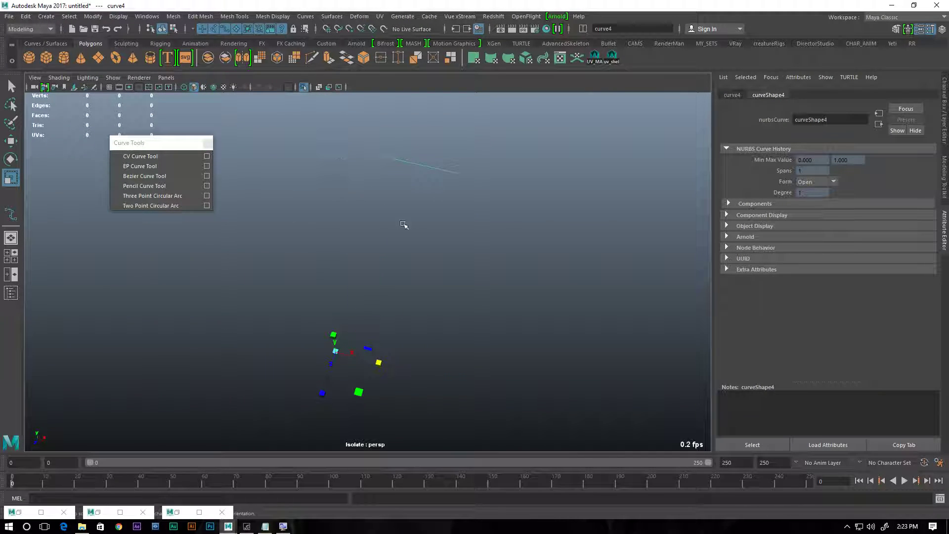
Insert 2 knots between the two end edit points of the straight upper curve, with the insert location set to Between selections.
{"action": "right_click", "coordinate": [417, 162]}
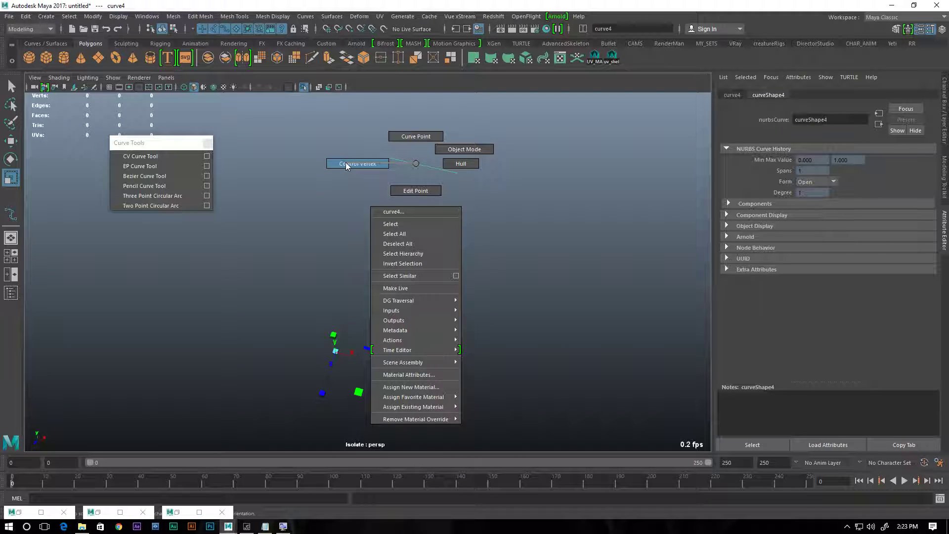
{"action": "left_click", "coordinate": [394, 175]}
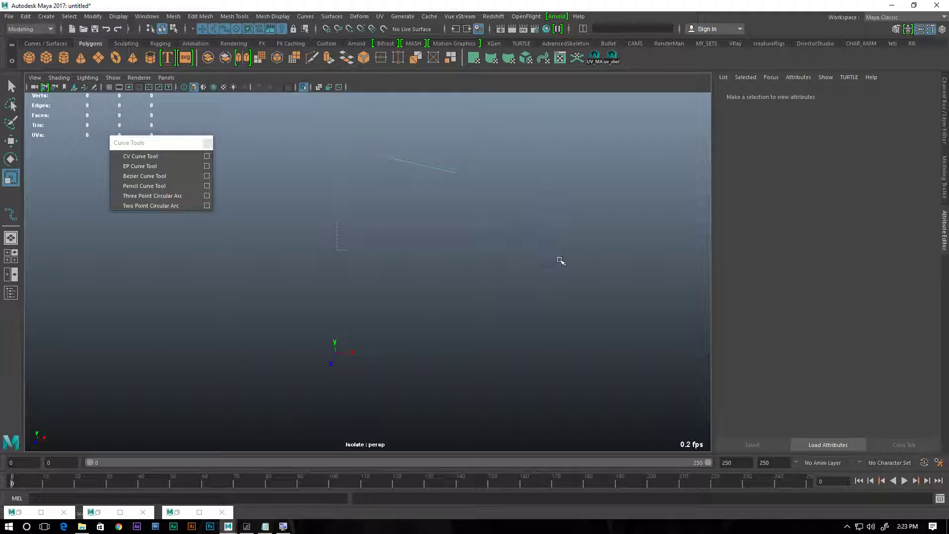
{"action": "left_click_drag", "start_coordinate": [561, 261], "coordinate": [480, 236]}
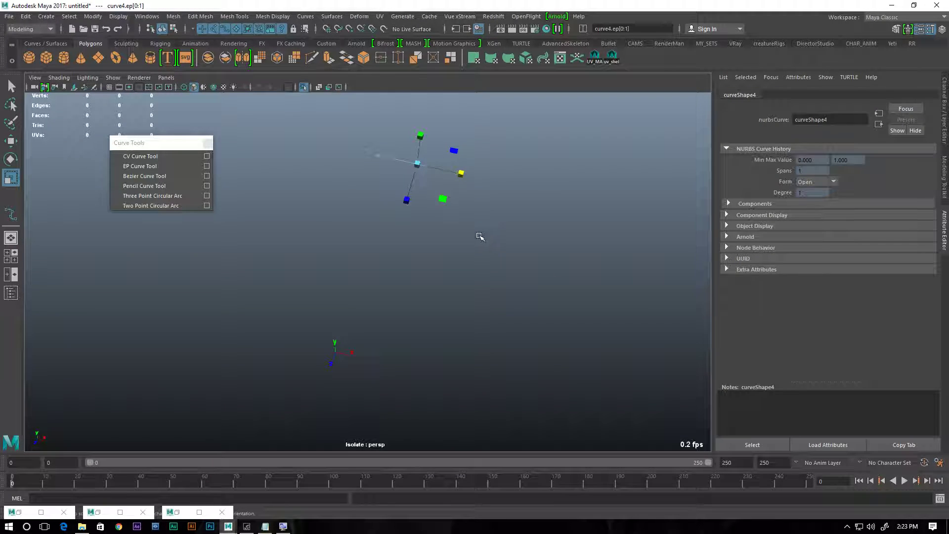
{"action": "left_click", "coordinate": [306, 17]}
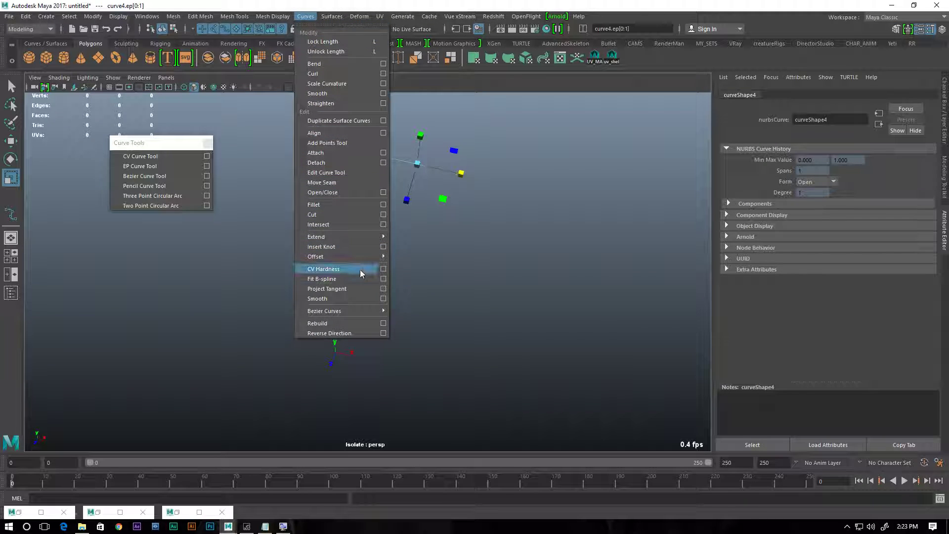
{"action": "left_click", "coordinate": [383, 247]}
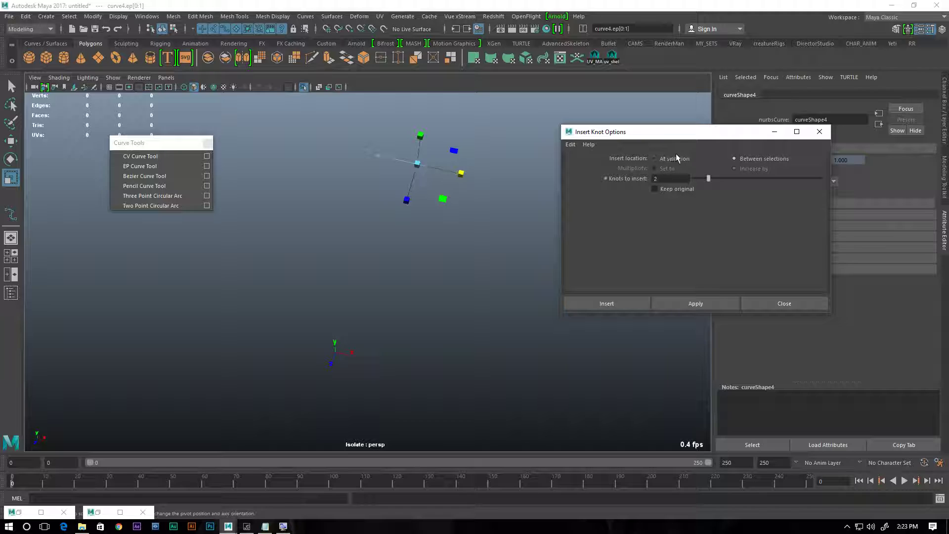
{"action": "left_click", "coordinate": [571, 144]}
{"action": "left_click", "coordinate": [593, 171]}
{"action": "right_click_drag", "start_coordinate": [398, 191], "coordinate": [515, 261], "text": "alt"}
{"action": "middle_click_drag", "start_coordinate": [446, 213], "coordinate": [376, 381], "text": "alt"}
{"action": "right_click_drag", "start_coordinate": [376, 380], "coordinate": [523, 344], "text": "alt"}
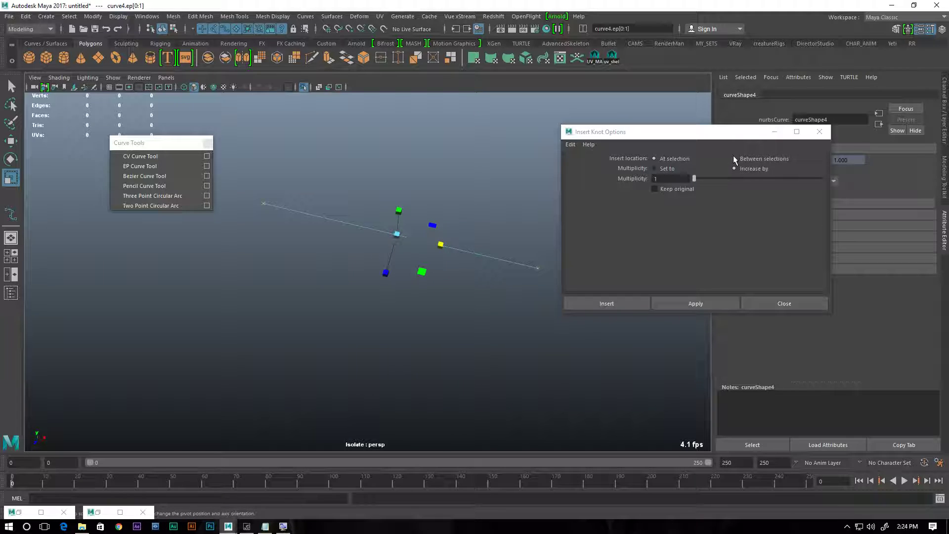
{"action": "left_click", "coordinate": [734, 158]}
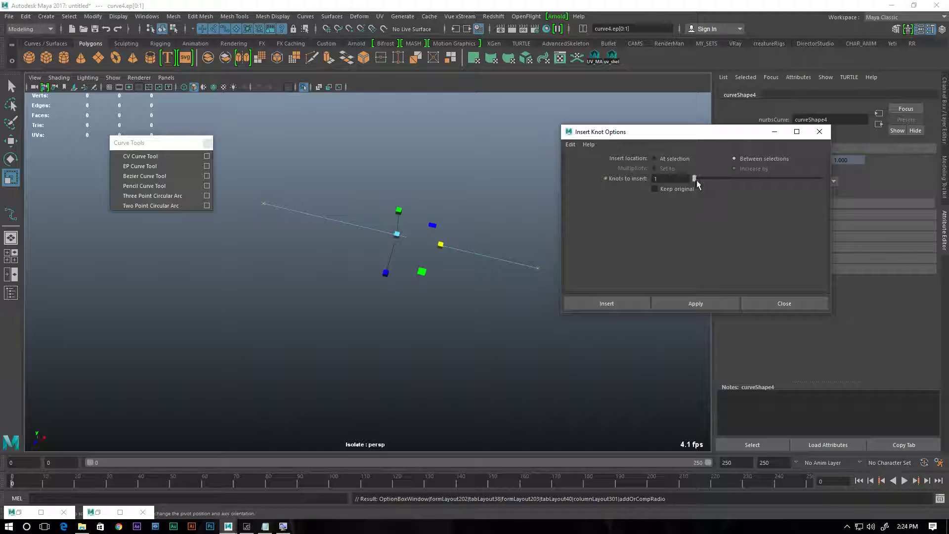
{"action": "left_click", "coordinate": [697, 302]}
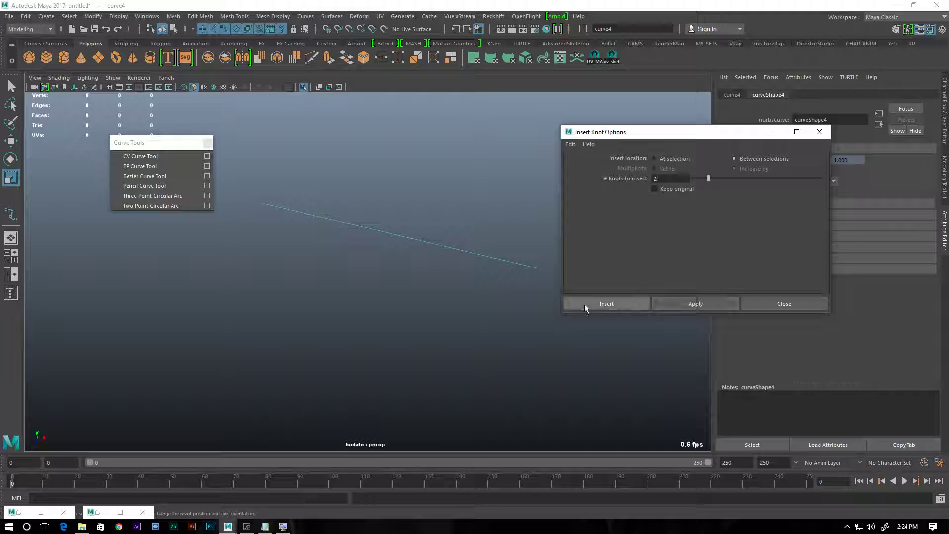
Select the two middle control vertices of the upper curve and move them up along Y.
{"action": "right_click", "coordinate": [489, 256]}
{"action": "right_click_drag", "start_coordinate": [489, 257], "coordinate": [428, 256]}
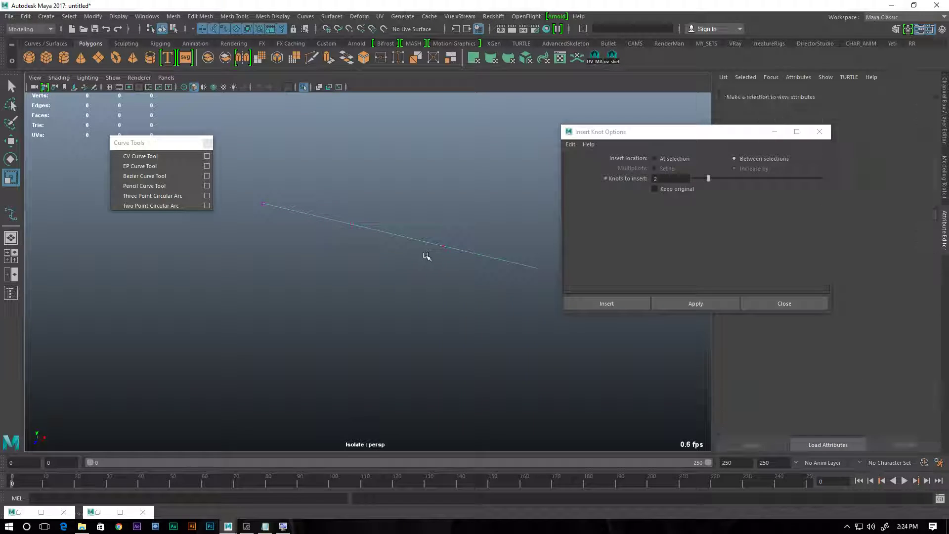
{"action": "left_click_drag", "start_coordinate": [404, 218], "coordinate": [432, 180]}
{"action": "left_click_drag", "start_coordinate": [447, 233], "coordinate": [447, 230]}
{"action": "key", "text": "w"}
{"action": "left_click_drag", "start_coordinate": [405, 148], "coordinate": [400, 101]}
{"action": "right_click_drag", "start_coordinate": [440, 146], "coordinate": [338, 172], "text": "alt"}
{"action": "left_click_drag", "start_coordinate": [338, 172], "coordinate": [417, 197], "text": "alt"}
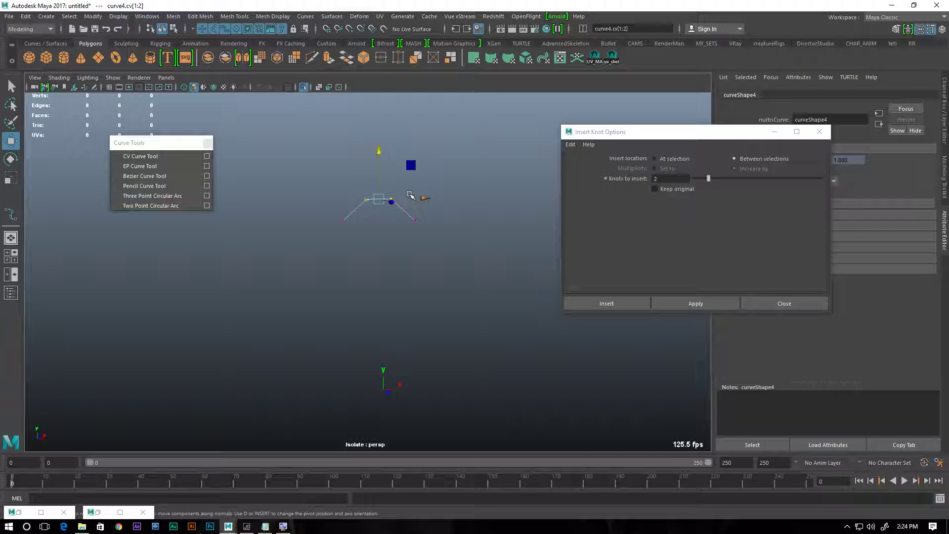
Show all the curves again and scale the upper curve's two middle control vertices apart along X.
{"action": "left_click", "coordinate": [303, 87]}
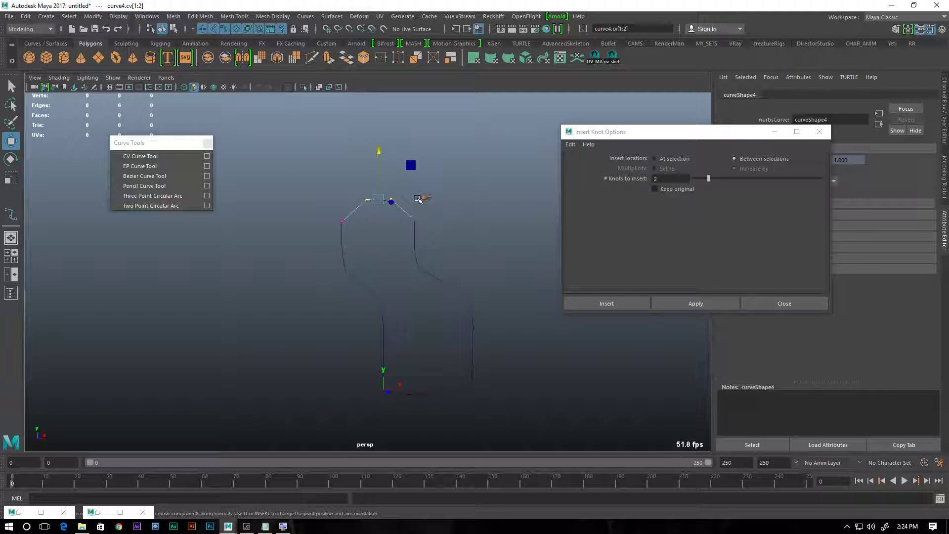
{"action": "key", "text": "r"}
{"action": "left_click_drag", "start_coordinate": [422, 200], "coordinate": [440, 209]}
{"action": "middle_click_drag", "start_coordinate": [440, 208], "coordinate": [378, 193], "text": "alt"}
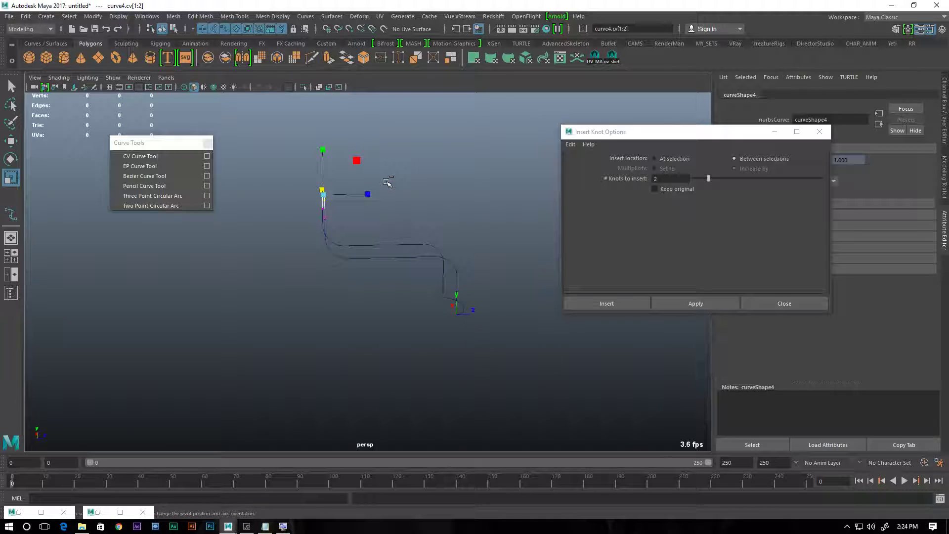
Isolate the upper curve, move its two middle control vertices along positive Z, and turn isolation off.
{"action": "key", "text": "ctrl+1"}
{"action": "left_click_drag", "start_coordinate": [387, 184], "coordinate": [368, 279], "text": "alt"}
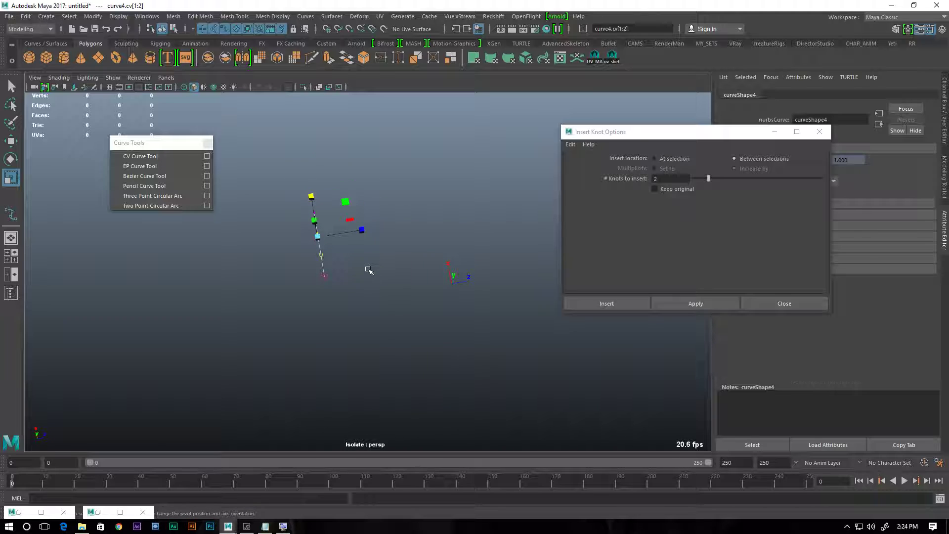
{"action": "key", "text": "w"}
{"action": "left_click_drag", "start_coordinate": [366, 240], "coordinate": [396, 230], "text": "alt"}
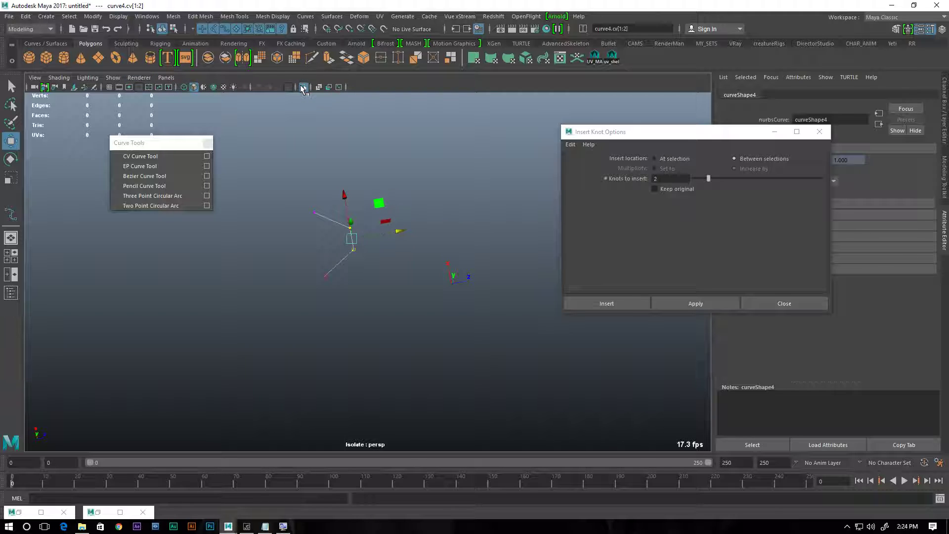
{"action": "left_click", "coordinate": [303, 87]}
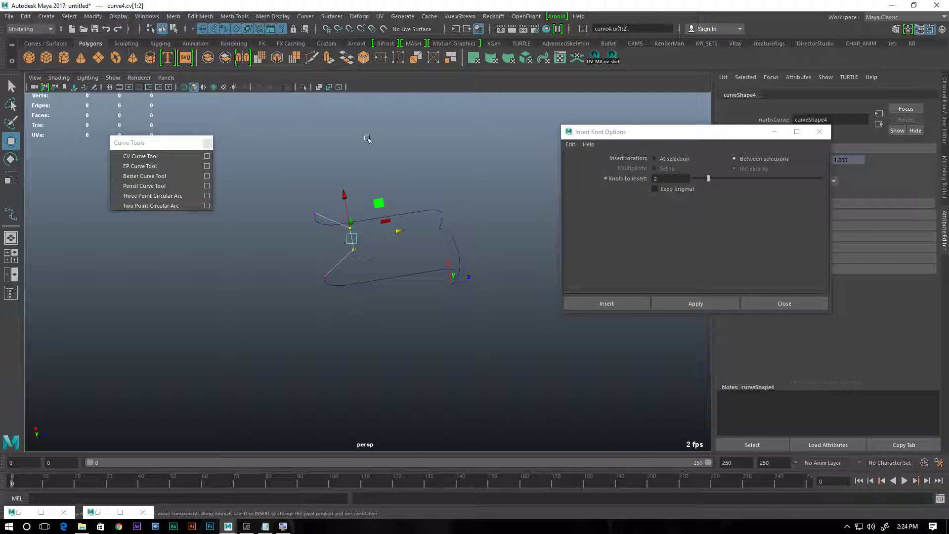
Widen the spacing of the upper curve's two middle control vertices along X and return to object selection.
{"action": "key", "text": "r"}
{"action": "mouse_move", "coordinate": [344, 197]}
{"action": "left_mouse_down"}
{"action": "mouse_move", "coordinate": [333, 149]}
{"action": "mouse_move", "coordinate": [310, 171]}
{"action": "mouse_move", "coordinate": [346, 178]}
{"action": "left_mouse_up"}
{"action": "left_click_drag", "start_coordinate": [435, 184], "coordinate": [398, 153]}
{"action": "key", "text": "F8"}
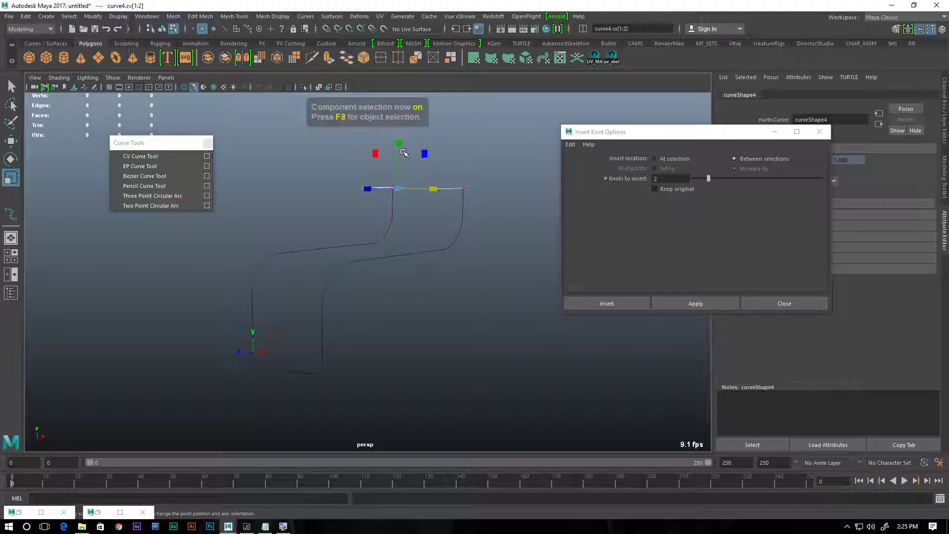
{"action": "key", "text": "F8"}
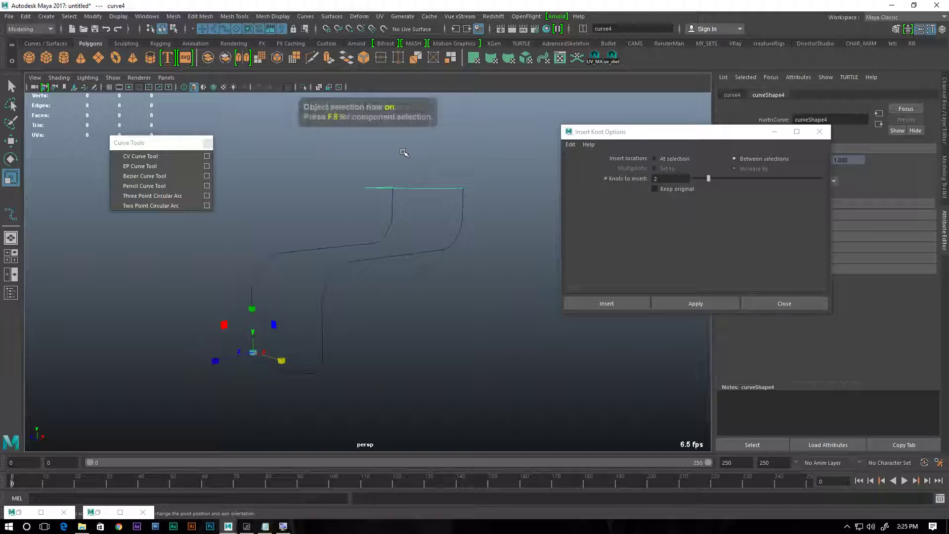
Examine the four-curve frame from several angles, selecting the path curves and the lower arc in turn.
{"action": "left_click_drag", "start_coordinate": [488, 232], "coordinate": [547, 263], "text": "alt"}
{"action": "left_click_drag", "start_coordinate": [495, 225], "coordinate": [458, 244], "text": "alt"}
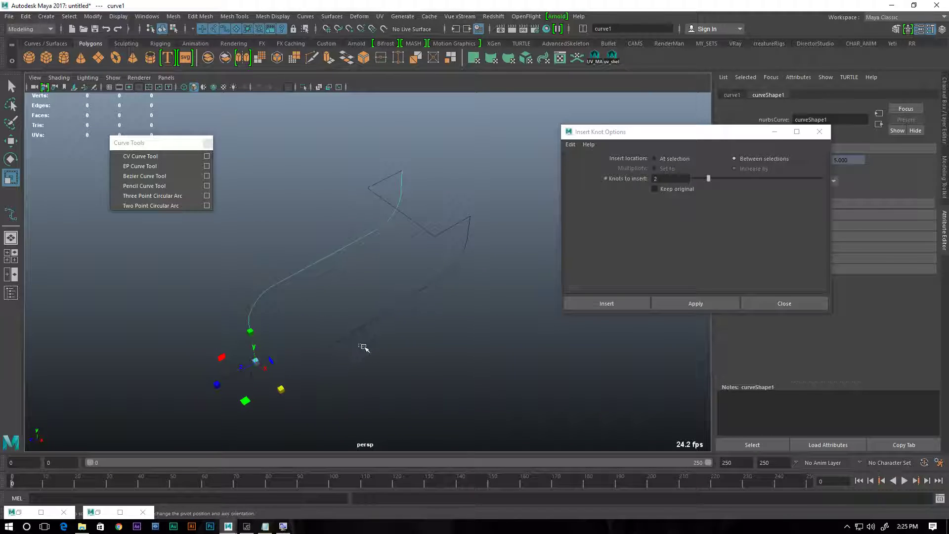
{"action": "left_click", "coordinate": [351, 303]}
{"action": "left_click_drag", "start_coordinate": [352, 299], "coordinate": [389, 353]}
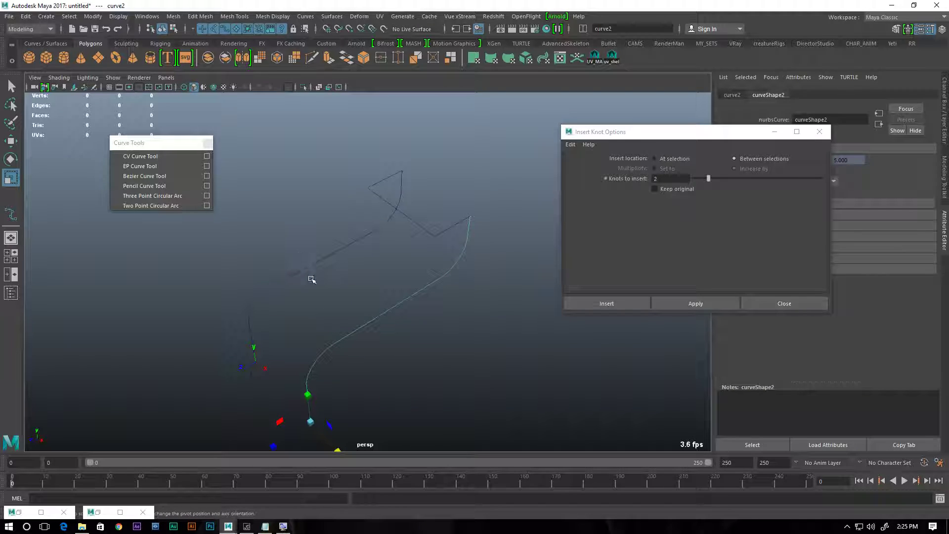
{"action": "left_click", "coordinate": [368, 316]}
{"action": "left_click", "coordinate": [289, 353]}
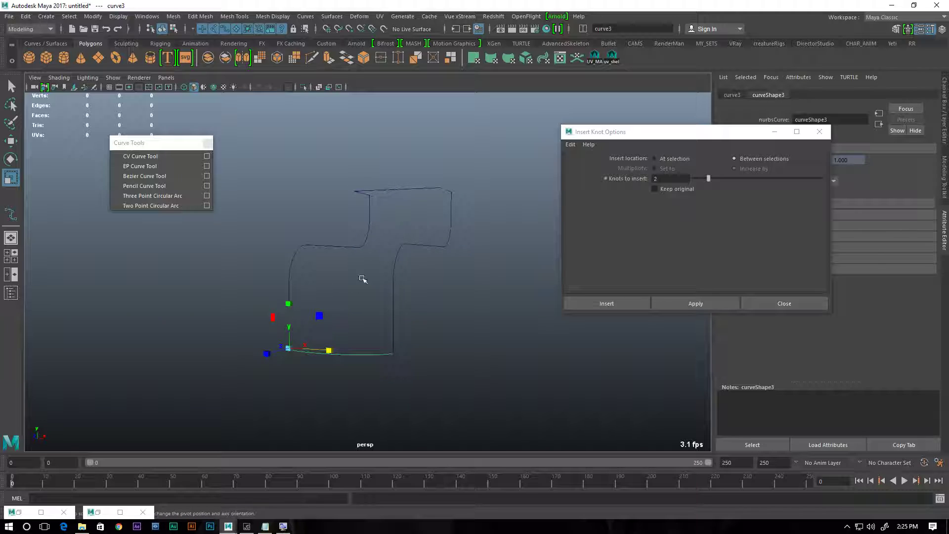
{"action": "left_click_drag", "start_coordinate": [451, 166], "coordinate": [468, 158], "text": "alt"}
{"action": "left_click", "coordinate": [470, 157]}
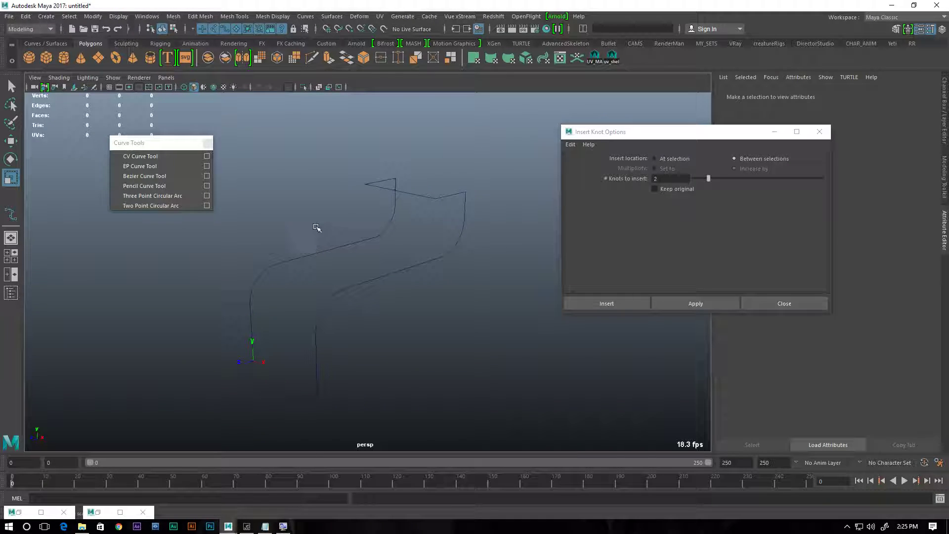
Tear off the Birail surface tools as a floating window beside the curves.
{"action": "left_click", "coordinate": [330, 16]}
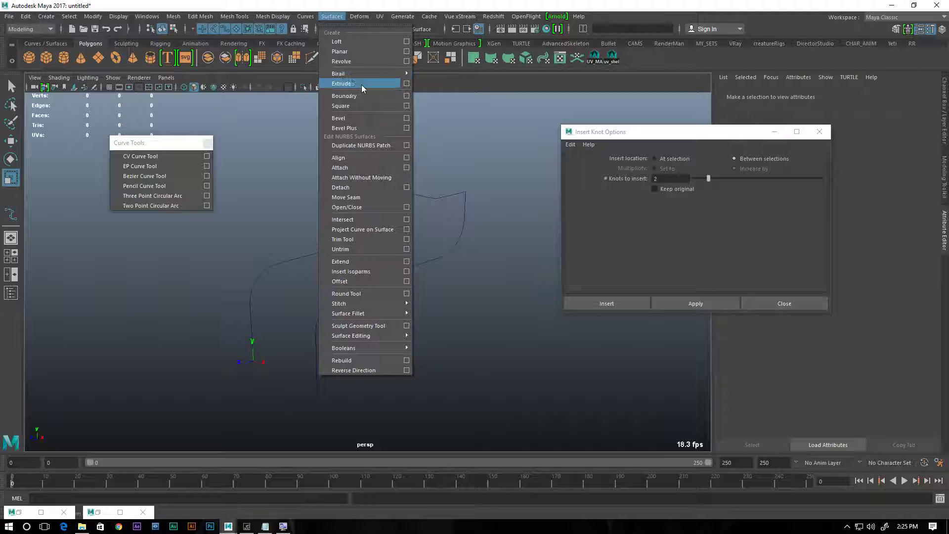
{"action": "mouse_move", "coordinate": [391, 74]}
{"action": "left_click", "coordinate": [429, 76]}
{"action": "left_click_drag", "start_coordinate": [455, 63], "coordinate": [529, 94]}
{"action": "left_click", "coordinate": [552, 207]}
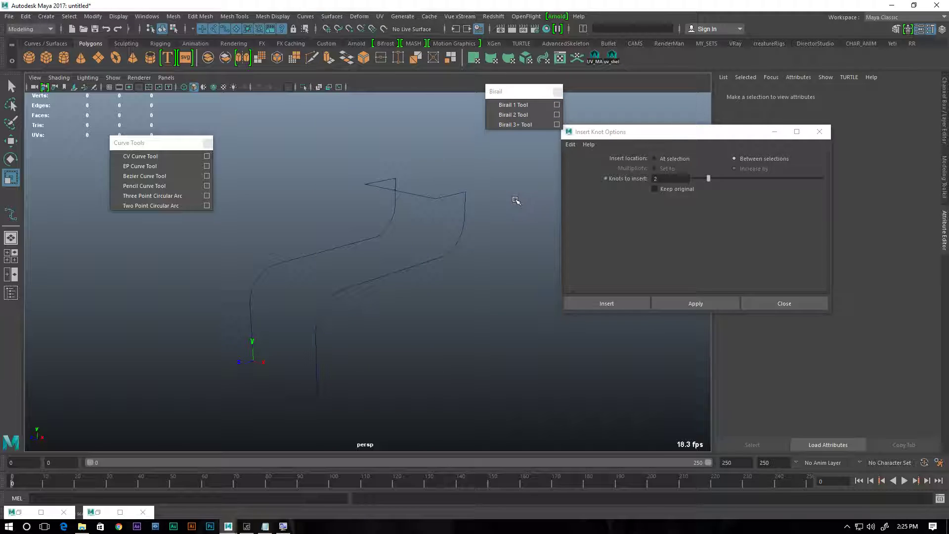
Close the two leftover minimized option windows.
{"action": "left_click", "coordinate": [18, 512]}
{"action": "left_click", "coordinate": [740, 105]}
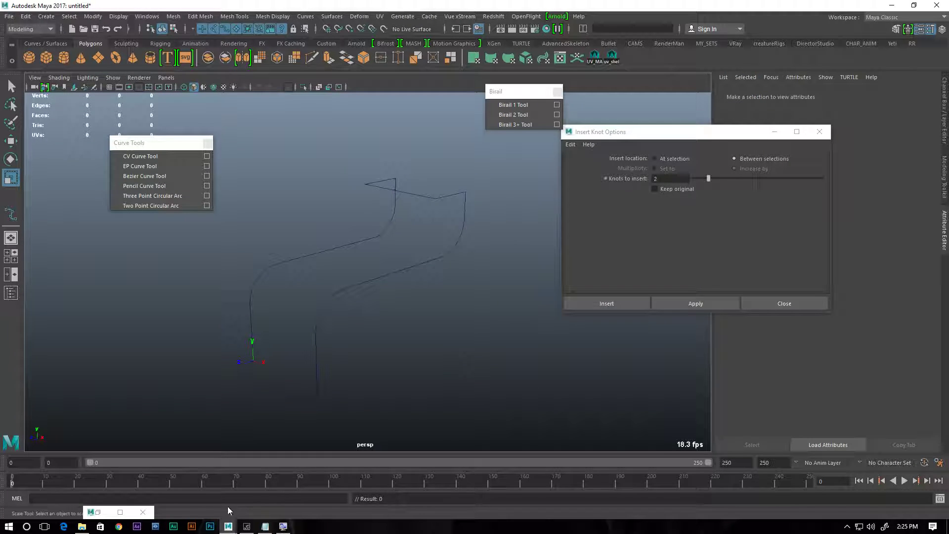
{"action": "left_click", "coordinate": [143, 512]}
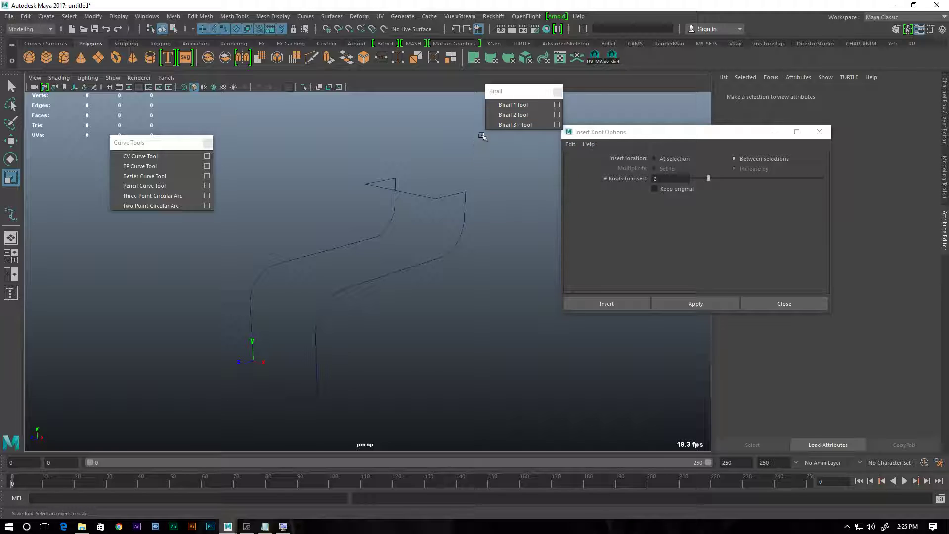
Create a Birail 1 surface with the lower arc as the profile and the two path curves as rails.
{"action": "left_click", "coordinate": [514, 105]}
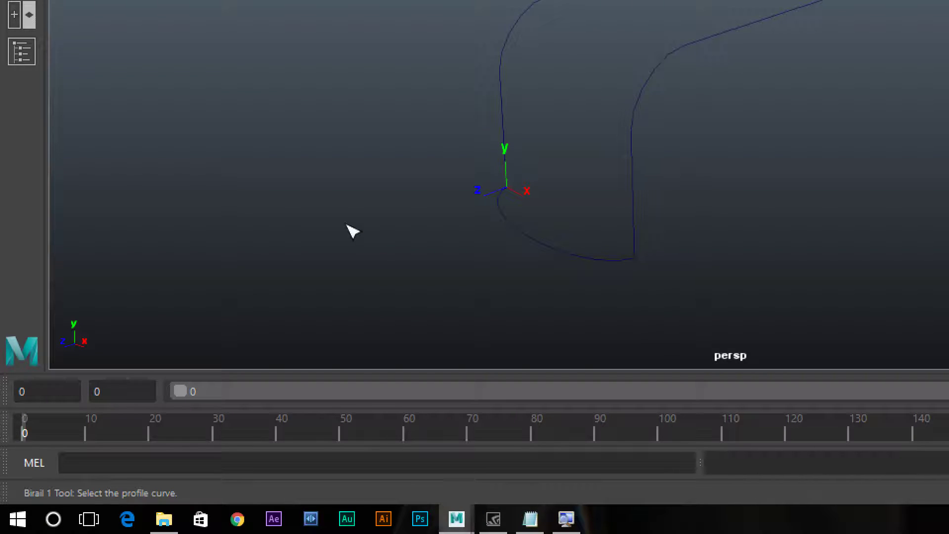
{"action": "left_click_drag", "start_coordinate": [547, 214], "coordinate": [509, 283]}
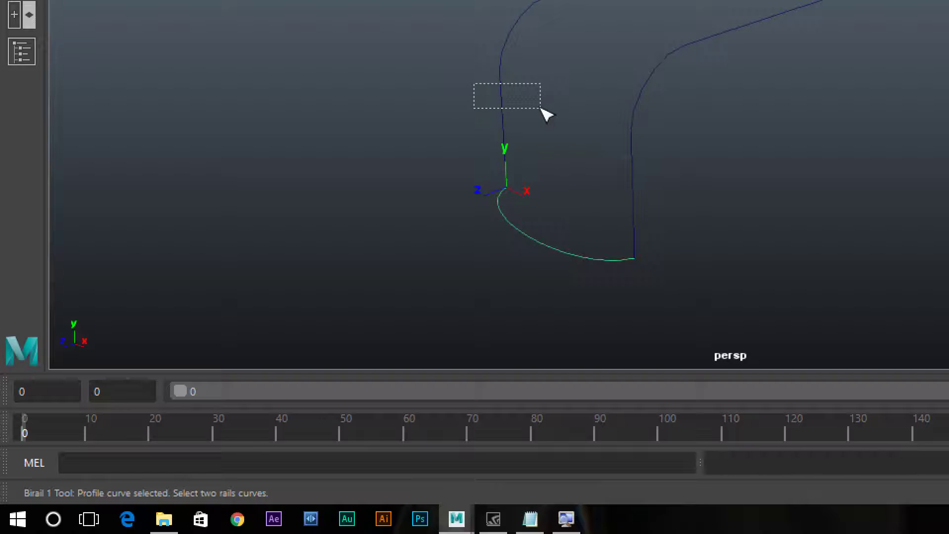
{"action": "left_click_drag", "start_coordinate": [542, 108], "coordinate": [543, 110]}
{"action": "left_click_drag", "start_coordinate": [601, 106], "coordinate": [663, 144]}
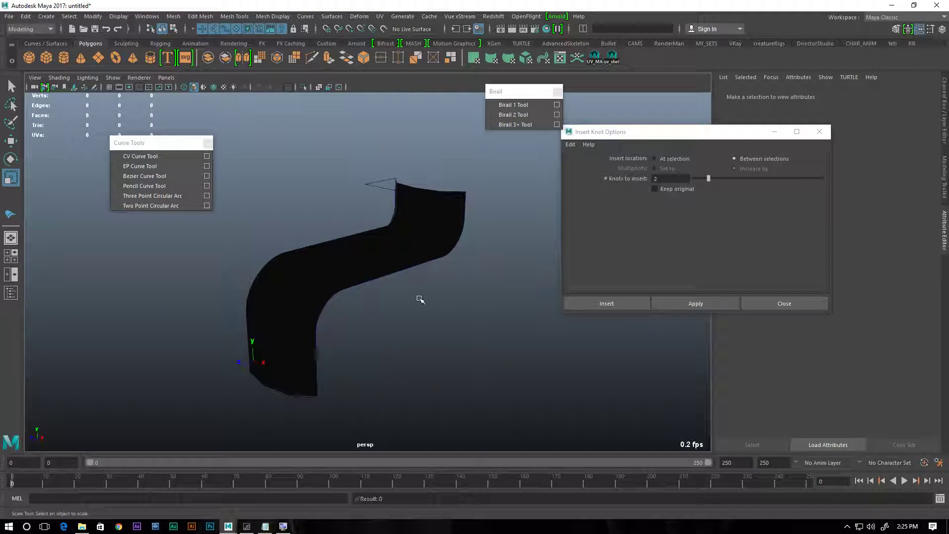
Inspect the new birail surface from both sides and select it with the Move tool active.
{"action": "mouse_move", "coordinate": [420, 300]}
{"action": "left_mouse_down", "text": "alt"}
{"action": "mouse_move", "coordinate": [273, 265]}
{"action": "mouse_move", "coordinate": [269, 222]}
{"action": "mouse_move", "coordinate": [269, 290]}
{"action": "mouse_move", "coordinate": [373, 305]}
{"action": "mouse_move", "coordinate": [262, 267]}
{"action": "mouse_move", "coordinate": [405, 260]}
{"action": "mouse_move", "coordinate": [379, 299]}
{"action": "mouse_move", "coordinate": [269, 305]}
{"action": "mouse_move", "coordinate": [341, 318]}
{"action": "mouse_move", "coordinate": [262, 279]}
{"action": "mouse_move", "coordinate": [335, 272]}
{"action": "mouse_move", "coordinate": [407, 292]}
{"action": "left_mouse_up", "text": "alt"}
{"action": "left_click_drag", "start_coordinate": [519, 296], "coordinate": [401, 302], "text": "alt"}
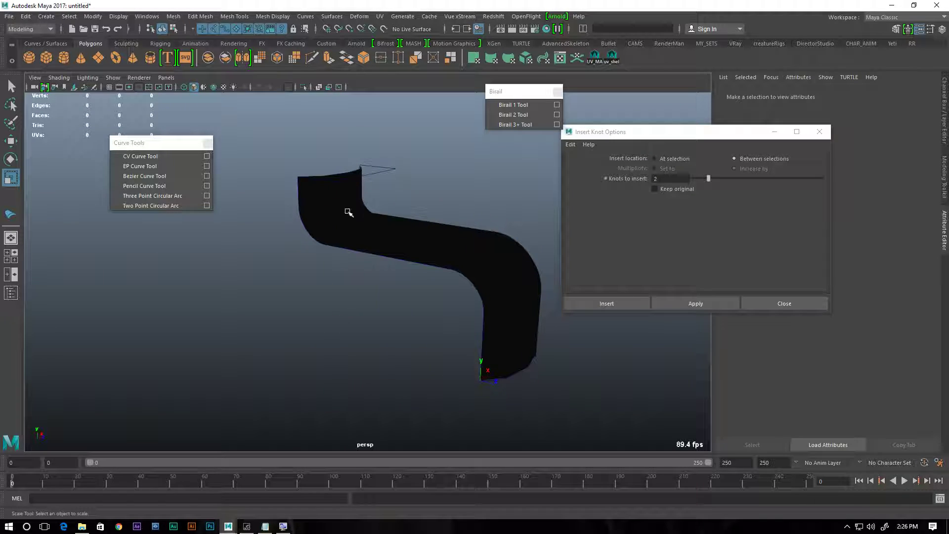
{"action": "left_click_drag", "start_coordinate": [335, 261], "coordinate": [218, 261], "text": "alt"}
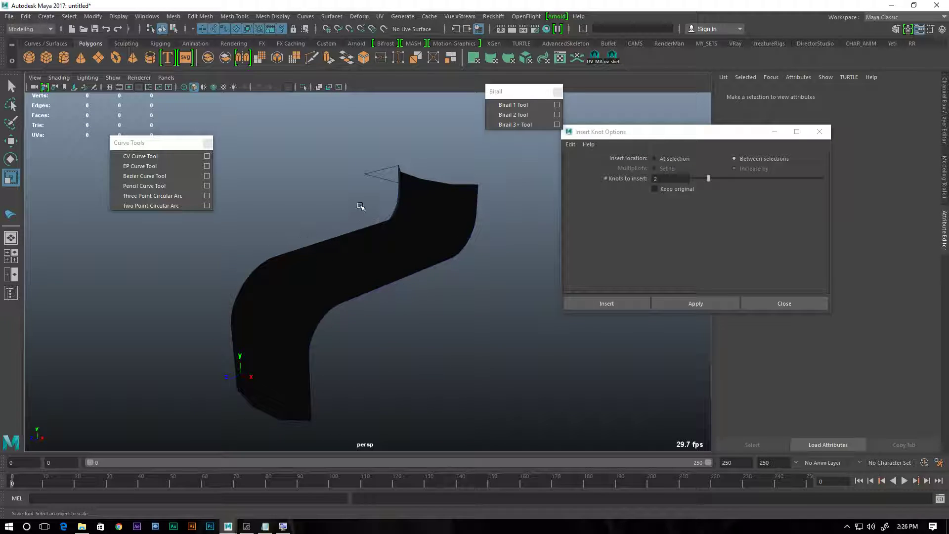
{"action": "key", "text": "w"}
{"action": "left_click", "coordinate": [425, 197]}
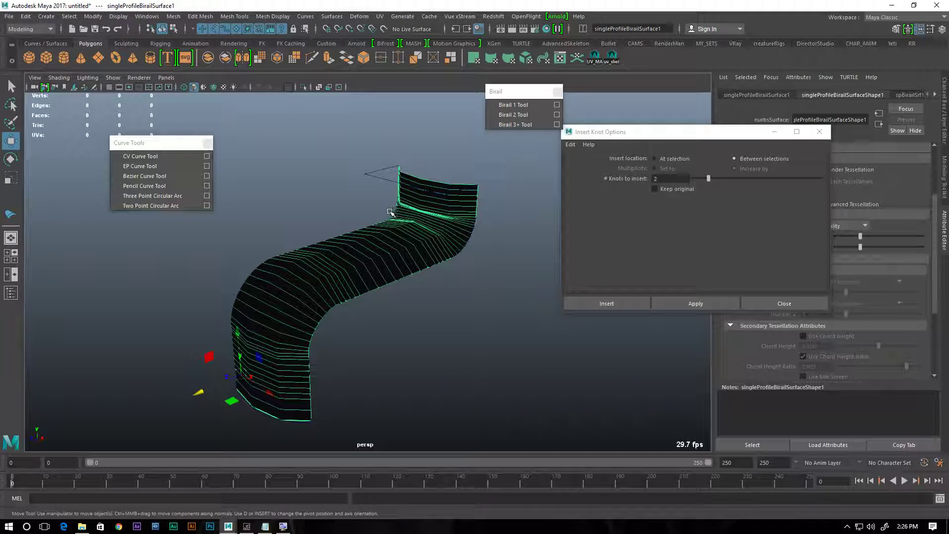
Reverse the direction of the selected birail surface so its shaded side faces the view.
{"action": "left_click", "coordinate": [335, 22]}
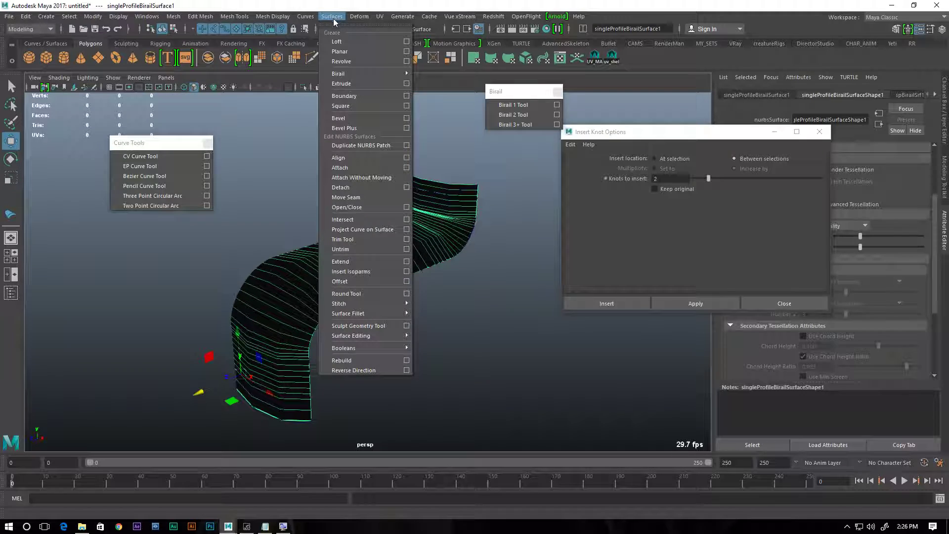
{"action": "left_click", "coordinate": [360, 364]}
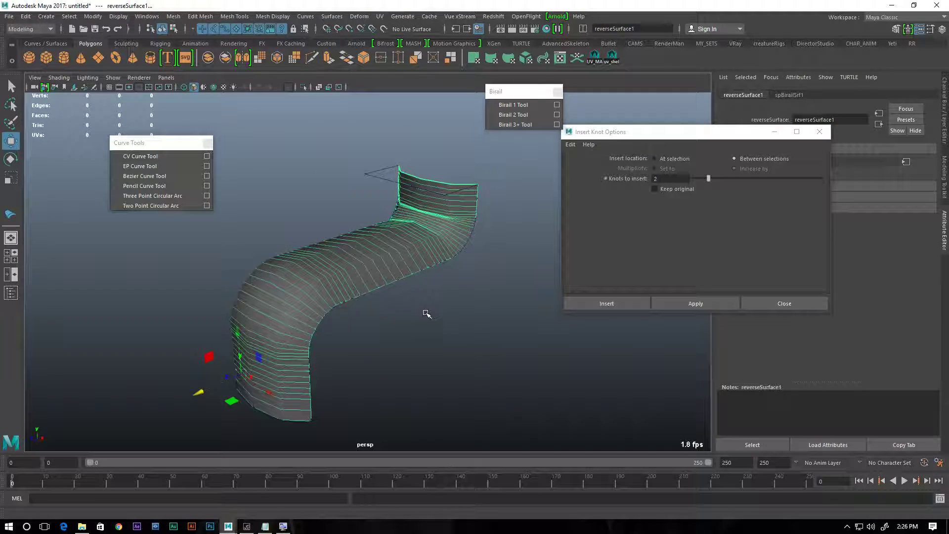
{"action": "left_click_drag", "start_coordinate": [413, 318], "coordinate": [260, 262], "text": "alt"}
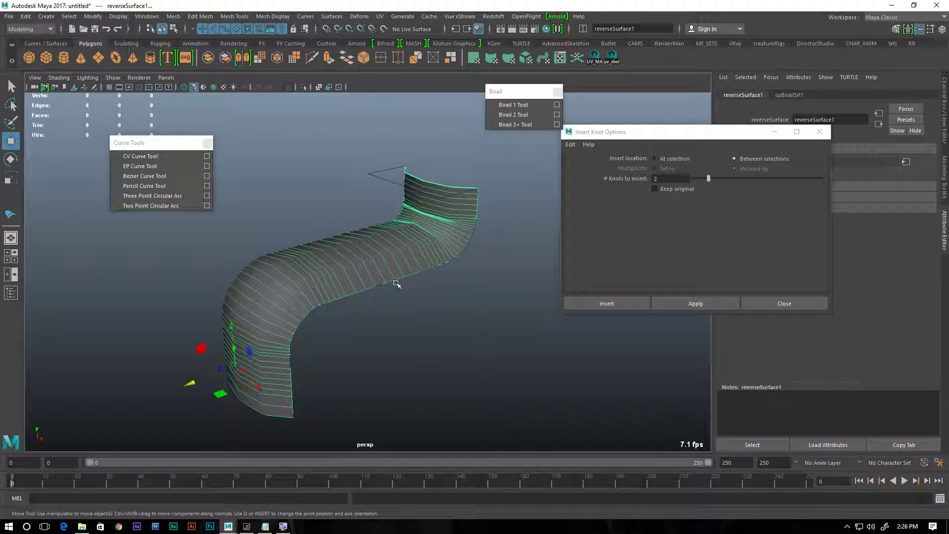
Move the middle and lower control vertices of the rail curve curve2 to try reshaping the birail surface.
{"action": "left_click", "coordinate": [381, 287]}
{"action": "right_click_drag", "start_coordinate": [382, 288], "coordinate": [333, 267]}
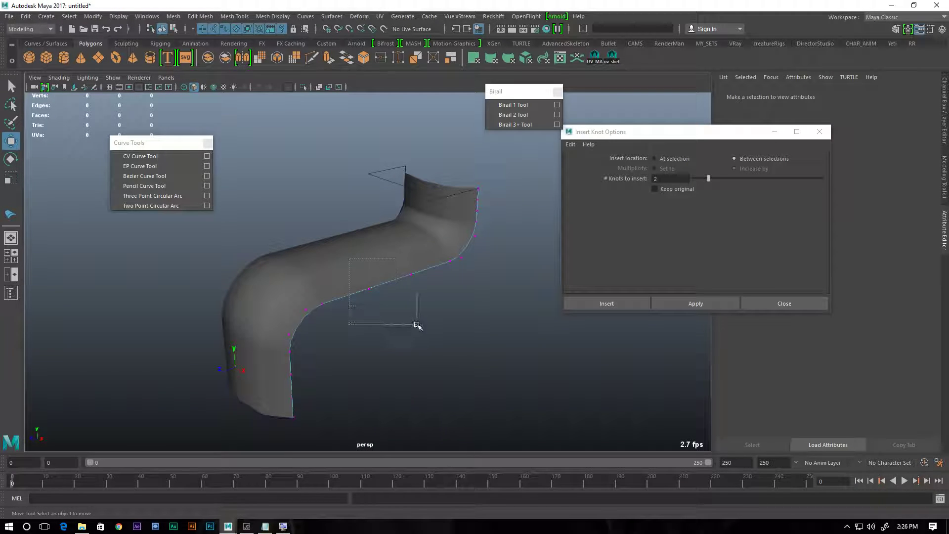
{"action": "left_click_drag", "start_coordinate": [417, 324], "coordinate": [417, 325]}
{"action": "left_click_drag", "start_coordinate": [391, 239], "coordinate": [389, 218]}
{"action": "mouse_move", "coordinate": [308, 224]}
{"action": "left_mouse_down", "text": "alt"}
{"action": "mouse_move", "coordinate": [376, 217]}
{"action": "mouse_move", "coordinate": [298, 215]}
{"action": "left_mouse_up", "text": "alt"}
{"action": "left_click_drag", "start_coordinate": [262, 367], "coordinate": [273, 345]}
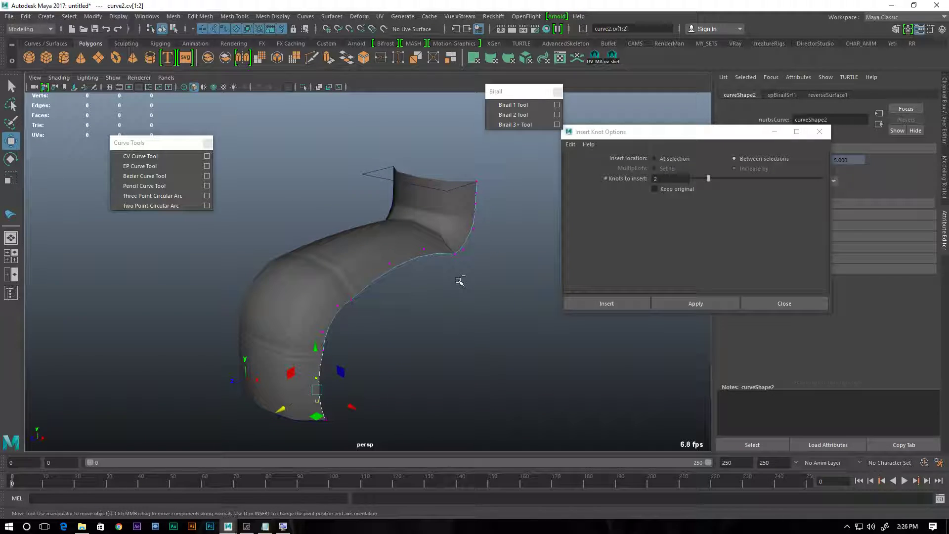
Undo the rail curve edits, the surface reversal and the Birail 1 surface so only the four curves remain.
{"action": "key", "text": "ctrl+z"}
{"action": "key", "text": "ctrl+z"}
{"action": "key", "text": "ctrl+z"}
{"action": "key", "text": "ctrl+z"}
{"action": "key", "text": "ctrl+z"}
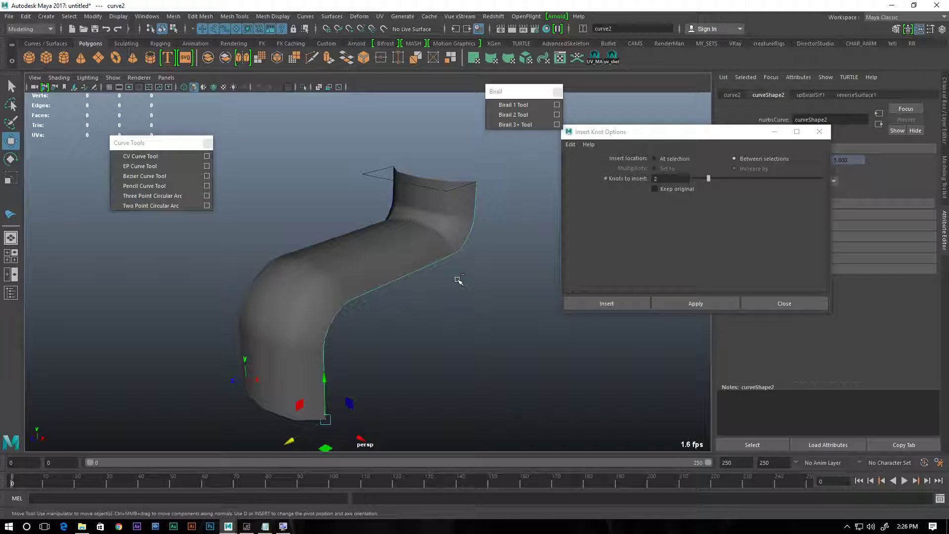
{"action": "key", "text": "ctrl+z"}
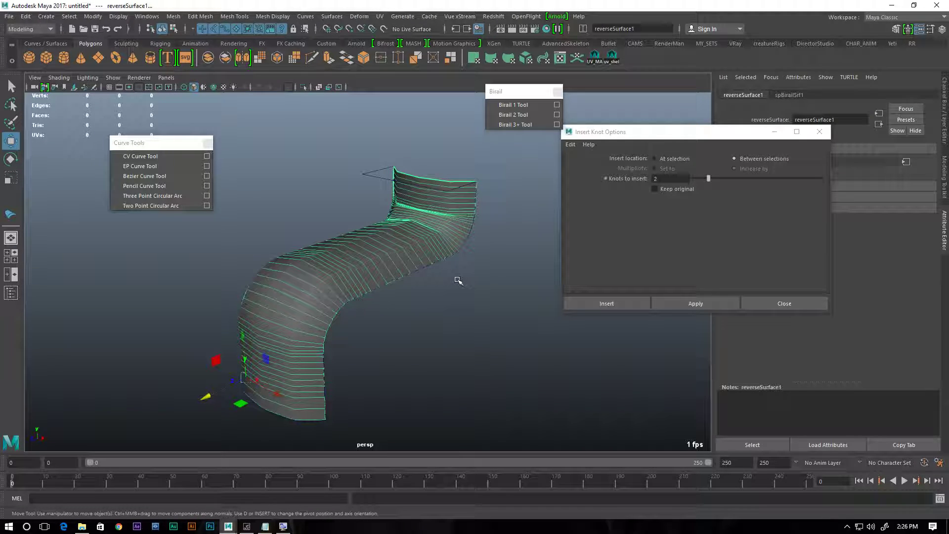
{"action": "key", "text": "ctrl+z"}
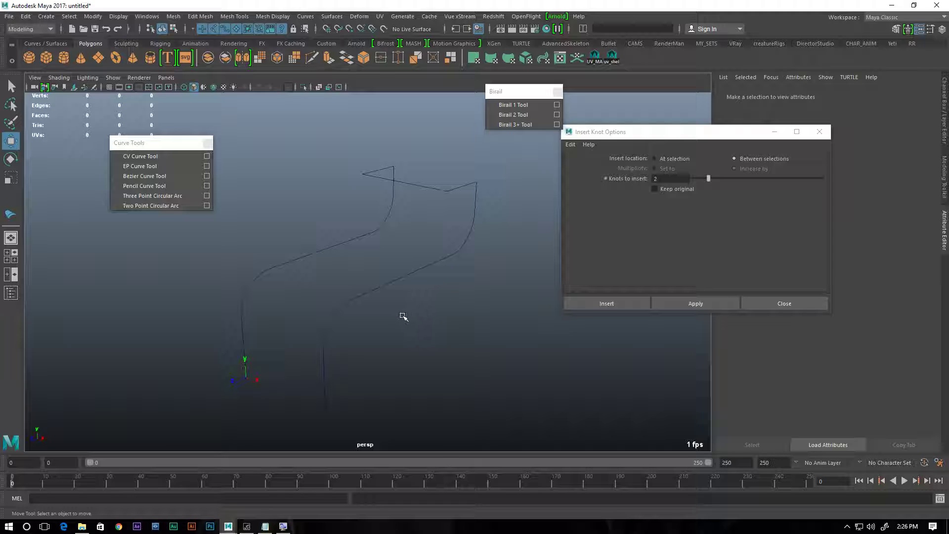
Create a Birail 2 surface with the lower arc and the upper angular curve as profiles and the two path curves as rails.
{"action": "left_click", "coordinate": [558, 116]}
{"action": "left_click", "coordinate": [523, 116]}
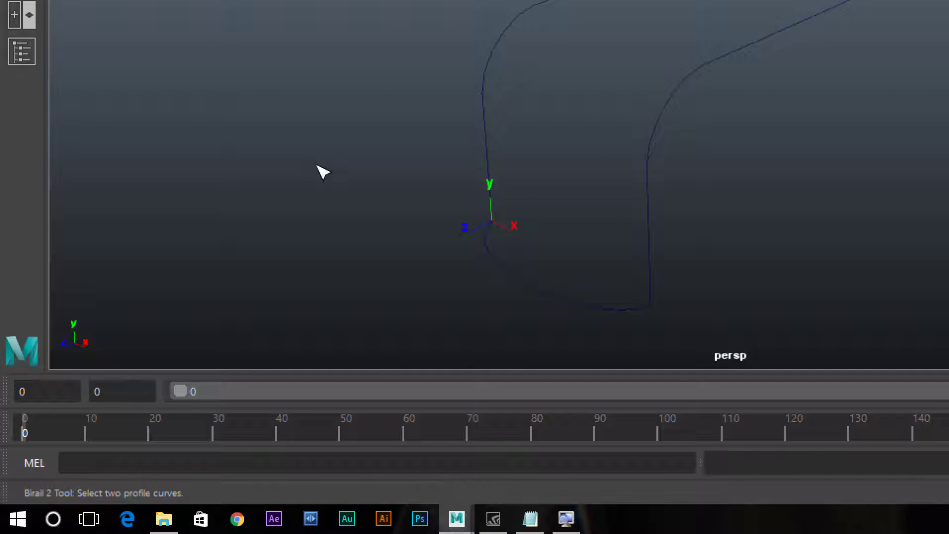
{"action": "left_click", "coordinate": [549, 287]}
{"action": "left_click_drag", "start_coordinate": [593, 180], "coordinate": [829, 76], "text": "alt"}
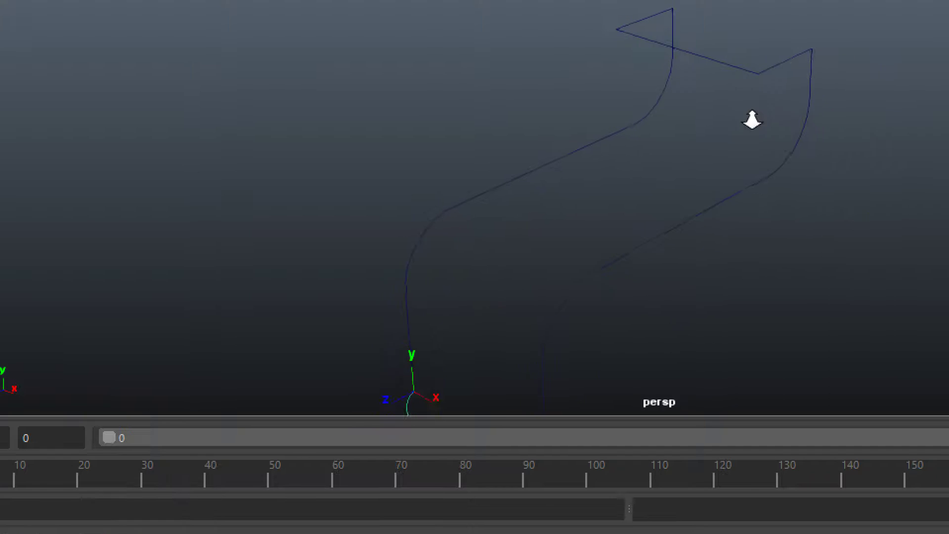
{"action": "left_click_drag", "start_coordinate": [738, 58], "coordinate": [740, 108]}
{"action": "middle_click_drag", "start_coordinate": [740, 109], "coordinate": [691, 69], "text": "alt"}
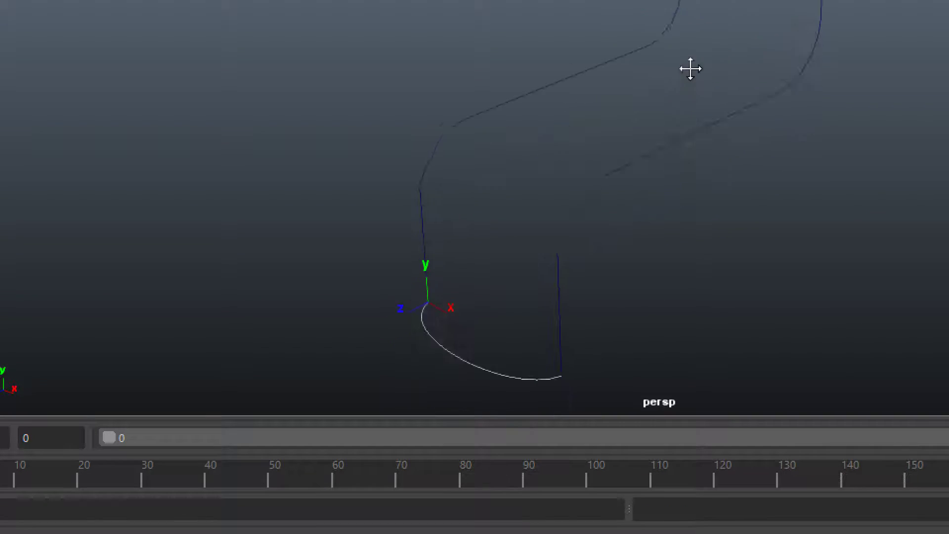
{"action": "right_click_drag", "start_coordinate": [691, 69], "coordinate": [521, 103], "text": "alt"}
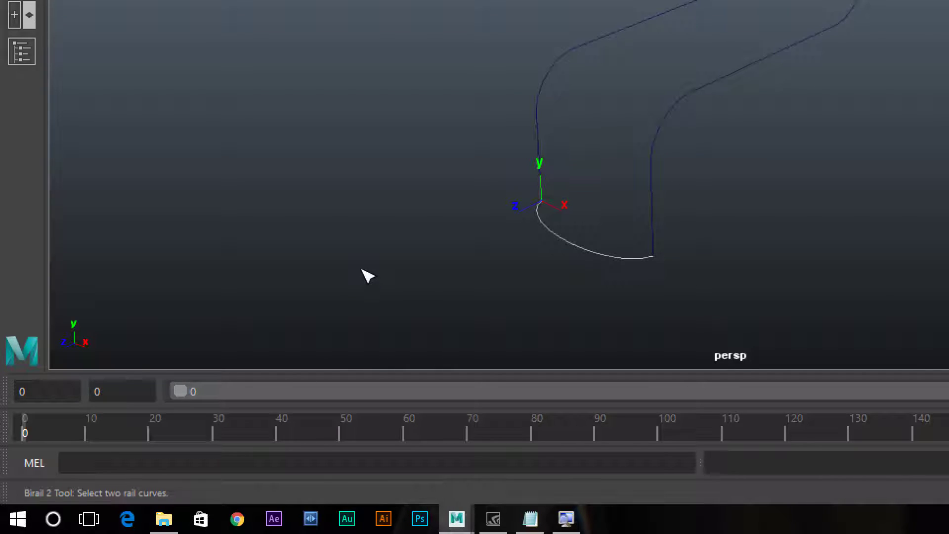
{"action": "left_click_drag", "start_coordinate": [543, 45], "coordinate": [583, 84]}
{"action": "left_click_drag", "start_coordinate": [682, 78], "coordinate": [743, 115]}
Inspect the new two-profile birail surface from several sides, including its upper end and underside.
{"action": "right_click_drag", "start_coordinate": [860, 166], "coordinate": [707, 118], "text": "alt"}
{"action": "middle_click_drag", "start_coordinate": [711, 115], "coordinate": [649, 360], "text": "alt"}
{"action": "left_click_drag", "start_coordinate": [661, 268], "coordinate": [583, 199], "text": "alt"}
{"action": "middle_click_drag", "start_coordinate": [583, 199], "coordinate": [576, 174], "text": "alt"}
{"action": "left_click_drag", "start_coordinate": [577, 174], "coordinate": [600, 180], "text": "alt"}
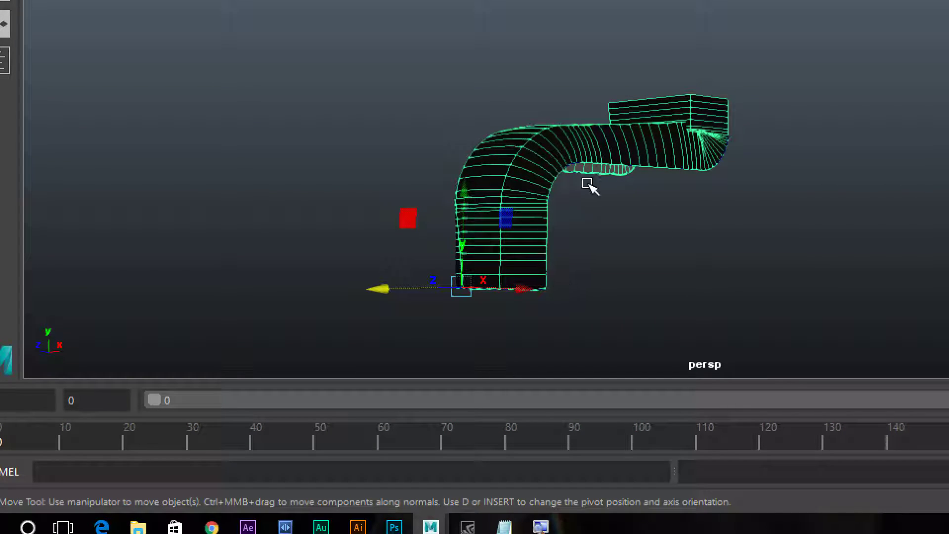
{"action": "left_click_drag", "start_coordinate": [665, 262], "coordinate": [634, 322], "text": "alt"}
{"action": "right_click_drag", "start_coordinate": [668, 329], "coordinate": [776, 332], "text": "alt"}
{"action": "middle_click_drag", "start_coordinate": [758, 268], "coordinate": [772, 188], "text": "alt"}
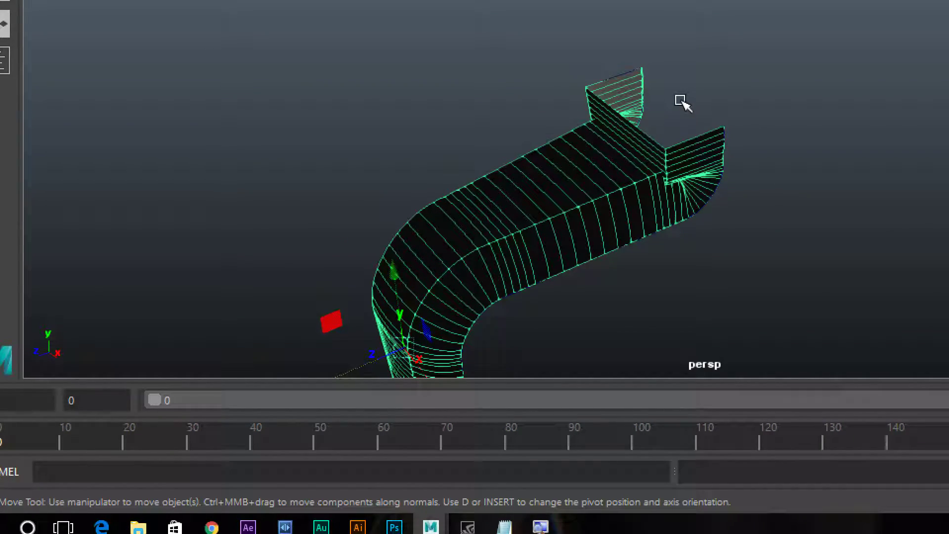
{"action": "left_click_drag", "start_coordinate": [731, 99], "coordinate": [702, 193], "text": "alt"}
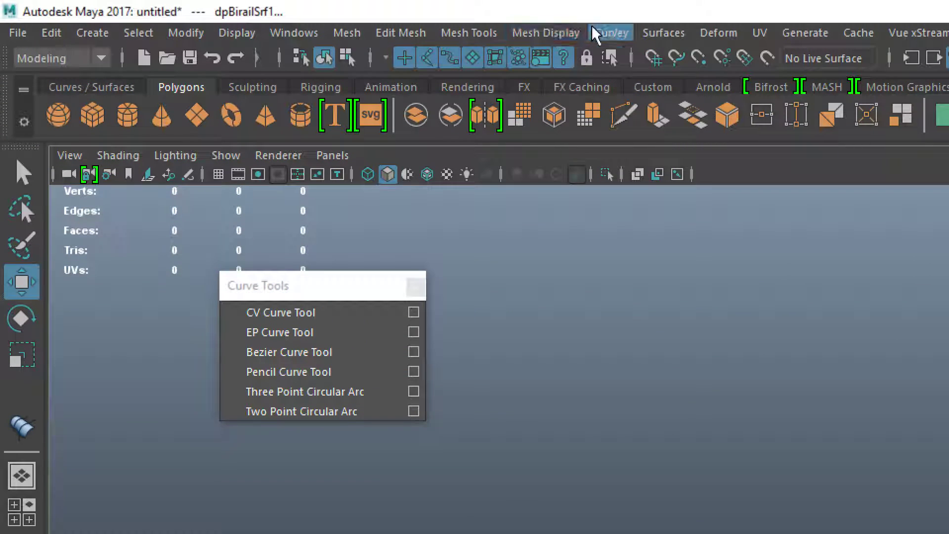
Reverse the direction of the two-profile birail surface and check its shading all around.
{"action": "left_click", "coordinate": [665, 32]}
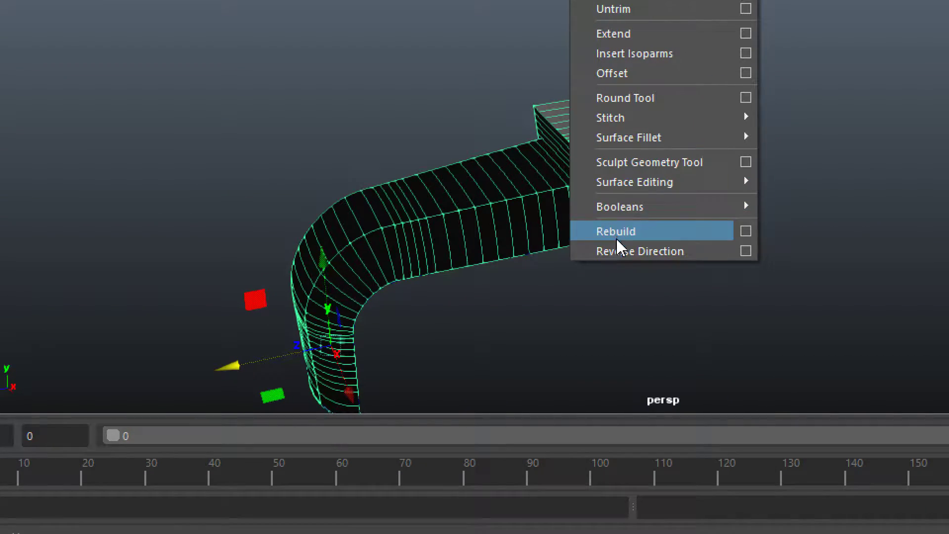
{"action": "left_click", "coordinate": [618, 236]}
{"action": "left_click_drag", "start_coordinate": [621, 257], "coordinate": [517, 271], "text": "alt"}
{"action": "left_click_drag", "start_coordinate": [373, 275], "coordinate": [366, 295], "text": "alt"}
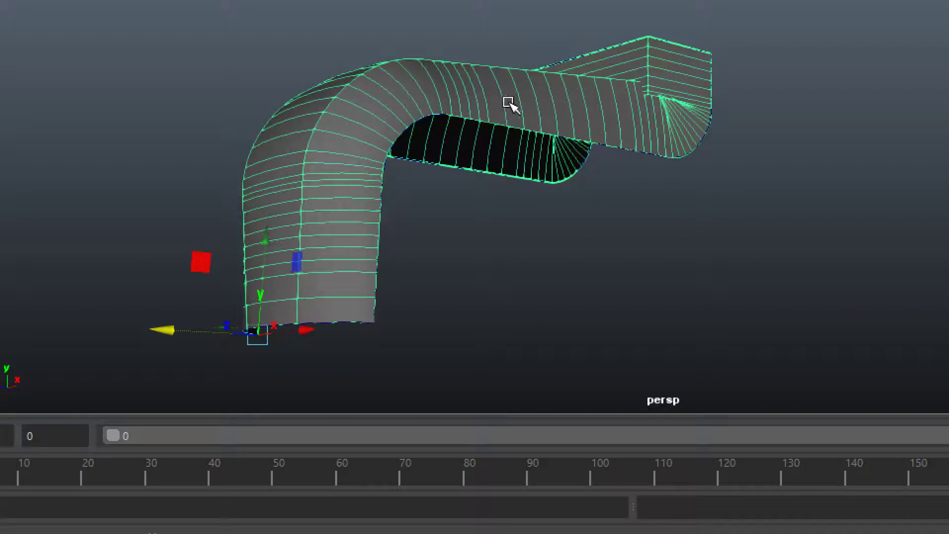
{"action": "left_click_drag", "start_coordinate": [613, 119], "coordinate": [487, 81], "text": "alt"}
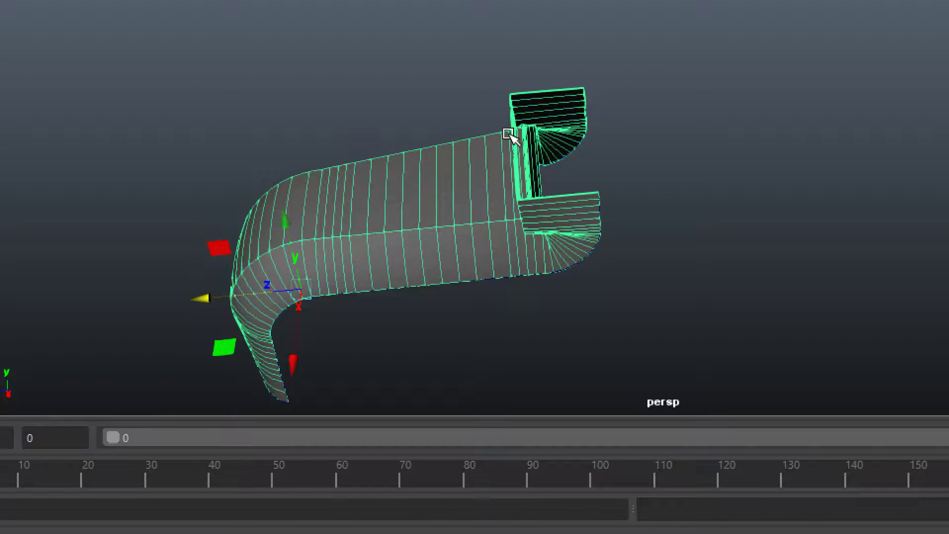
{"action": "left_click_drag", "start_coordinate": [483, 131], "coordinate": [627, 85], "text": "alt"}
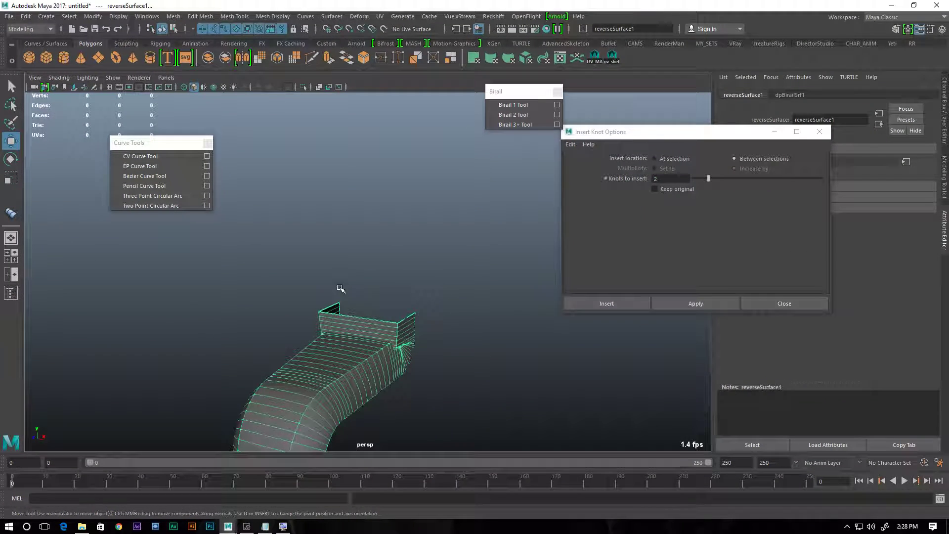
{"action": "left_click_drag", "start_coordinate": [341, 312], "coordinate": [371, 244], "text": "alt"}
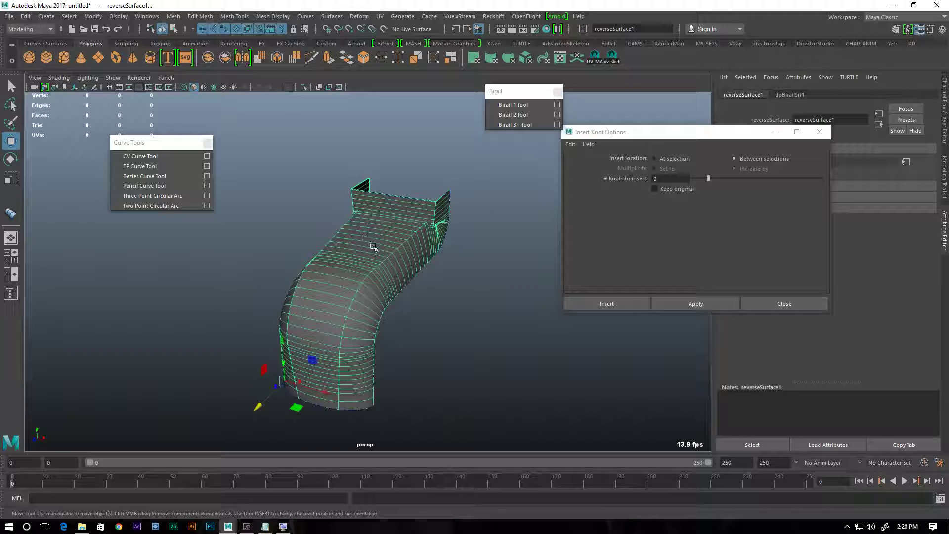
Minimize the Insert Knot Options window and show the dpBirailSrf1 attributes of the selected surface.
{"action": "left_click", "coordinate": [376, 259]}
{"action": "left_click", "coordinate": [774, 132]}
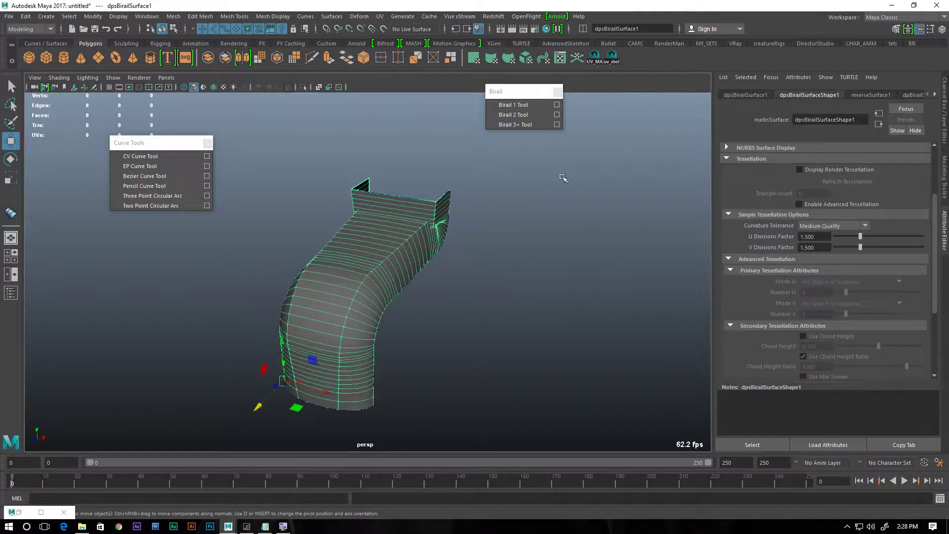
{"action": "left_click_drag", "start_coordinate": [471, 245], "coordinate": [424, 218], "text": "alt"}
{"action": "right_click_drag", "start_coordinate": [425, 218], "coordinate": [450, 232], "text": "alt"}
{"action": "left_click_drag", "start_coordinate": [449, 232], "coordinate": [533, 225], "text": "alt"}
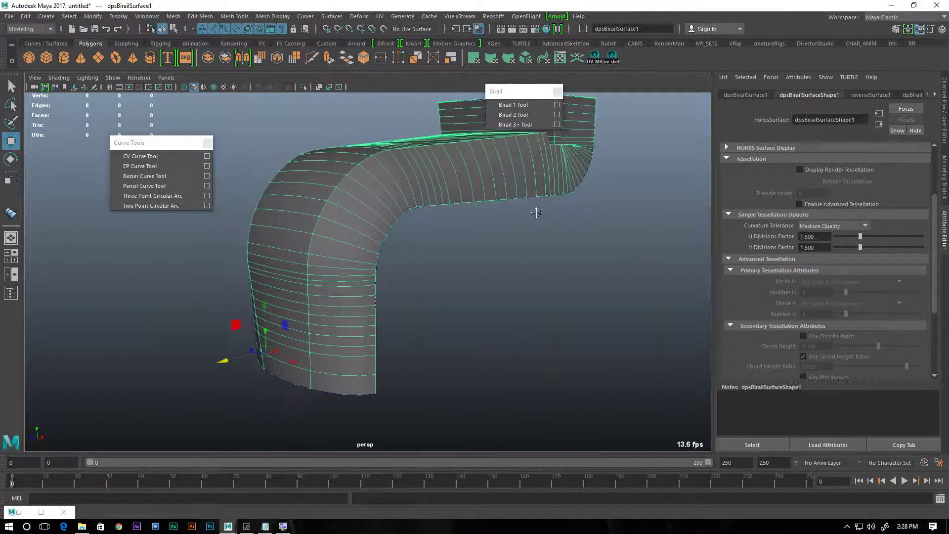
{"action": "left_click", "coordinate": [857, 95]}
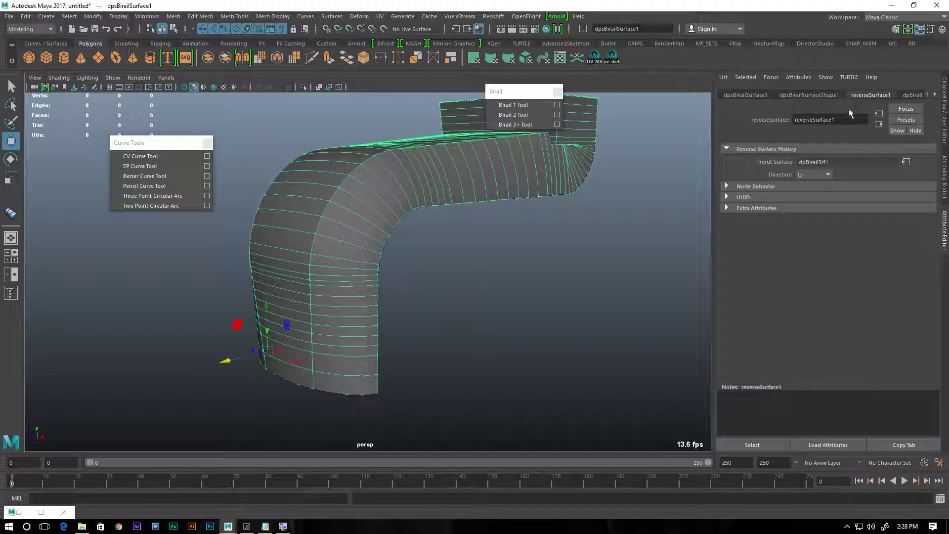
{"action": "left_click", "coordinate": [910, 95]}
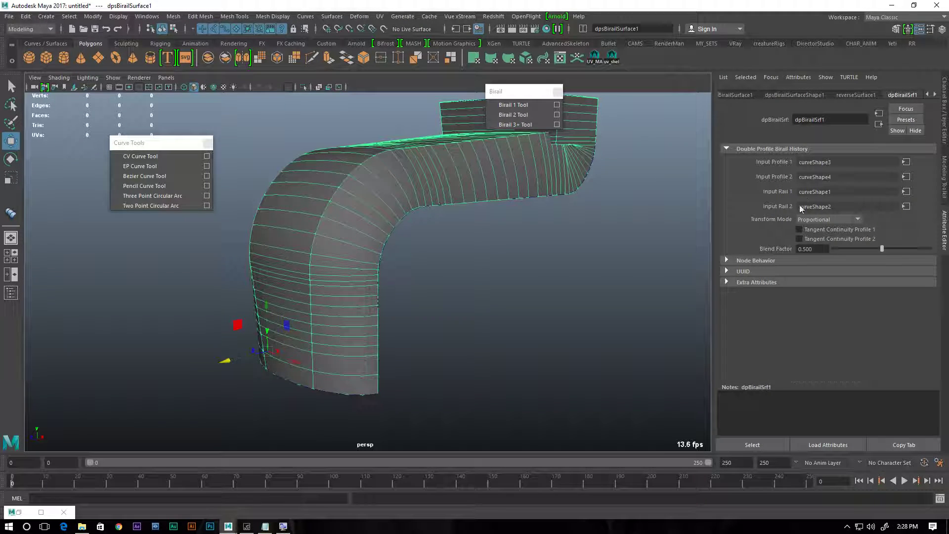
Try a blend factor of 0.593, the Non proportional transform mode and the tangent continuity options on the birail surface.
{"action": "left_click", "coordinate": [825, 230]}
{"action": "mouse_move", "coordinate": [883, 250]}
{"action": "left_mouse_down"}
{"action": "mouse_move", "coordinate": [841, 251]}
{"action": "mouse_move", "coordinate": [945, 256]}
{"action": "mouse_move", "coordinate": [847, 245]}
{"action": "mouse_move", "coordinate": [891, 251]}
{"action": "left_mouse_up"}
{"action": "left_click", "coordinate": [838, 259]}
{"action": "left_click", "coordinate": [824, 218]}
{"action": "left_click", "coordinate": [823, 229]}
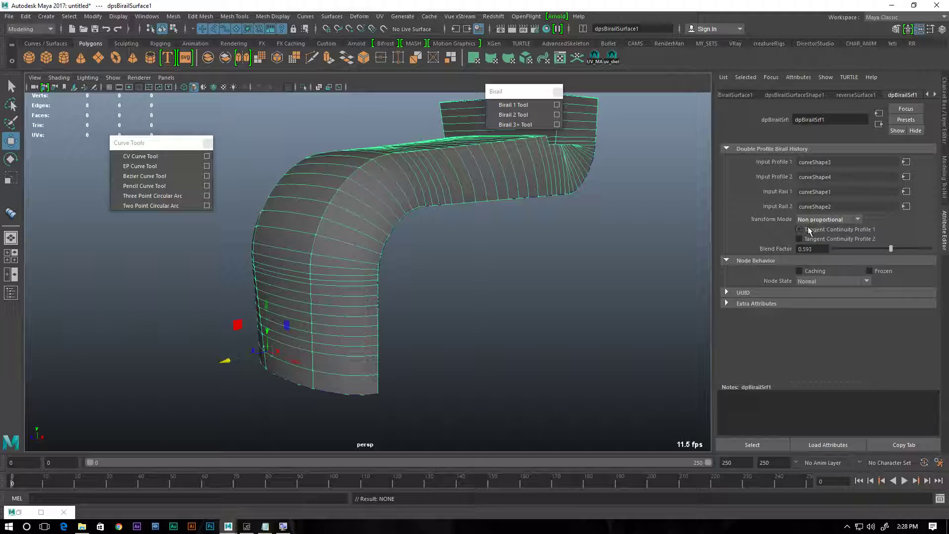
{"action": "left_click", "coordinate": [816, 231]}
{"action": "left_click", "coordinate": [816, 237]}
Set the birail surface's transform mode to Proportional and its blend factor to 1.000.
{"action": "left_click", "coordinate": [825, 220]}
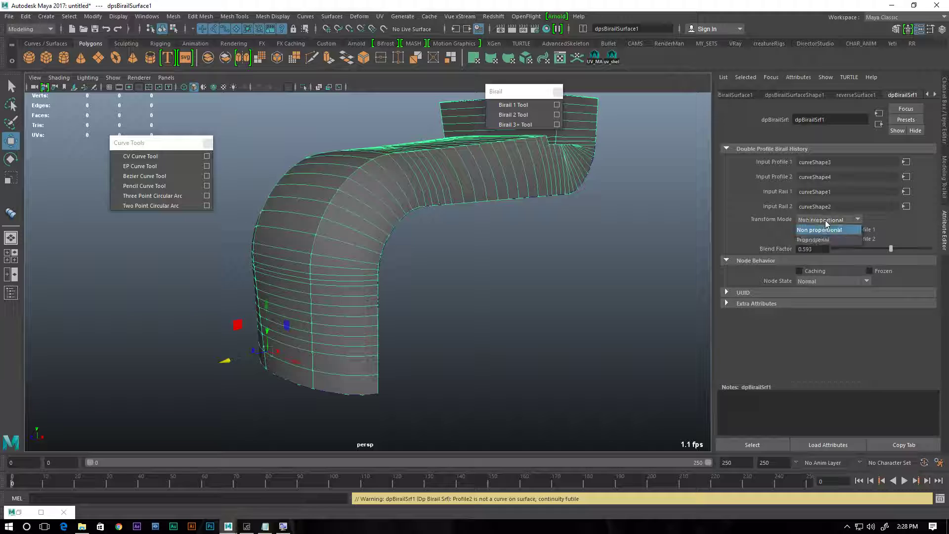
{"action": "left_click", "coordinate": [825, 238]}
{"action": "left_click_drag", "start_coordinate": [891, 249], "coordinate": [856, 257]}
{"action": "left_click_drag", "start_coordinate": [919, 270], "coordinate": [932, 269]}
Examine how the blend factor shapes the surface along the rails and at its upper end.
{"action": "left_click_drag", "start_coordinate": [614, 230], "coordinate": [527, 209], "text": "alt"}
{"action": "middle_click_drag", "start_coordinate": [527, 209], "coordinate": [537, 279], "text": "alt"}
{"action": "right_click_drag", "start_coordinate": [494, 241], "coordinate": [543, 256], "text": "alt"}
{"action": "middle_click_drag", "start_coordinate": [543, 255], "coordinate": [594, 309], "text": "alt"}
{"action": "right_click_drag", "start_coordinate": [536, 270], "coordinate": [447, 245], "text": "alt"}
{"action": "left_click_drag", "start_coordinate": [420, 235], "coordinate": [429, 193], "text": "alt"}
{"action": "right_click_drag", "start_coordinate": [429, 193], "coordinate": [389, 234], "text": "alt"}
{"action": "middle_click_drag", "start_coordinate": [389, 233], "coordinate": [414, 197], "text": "alt"}
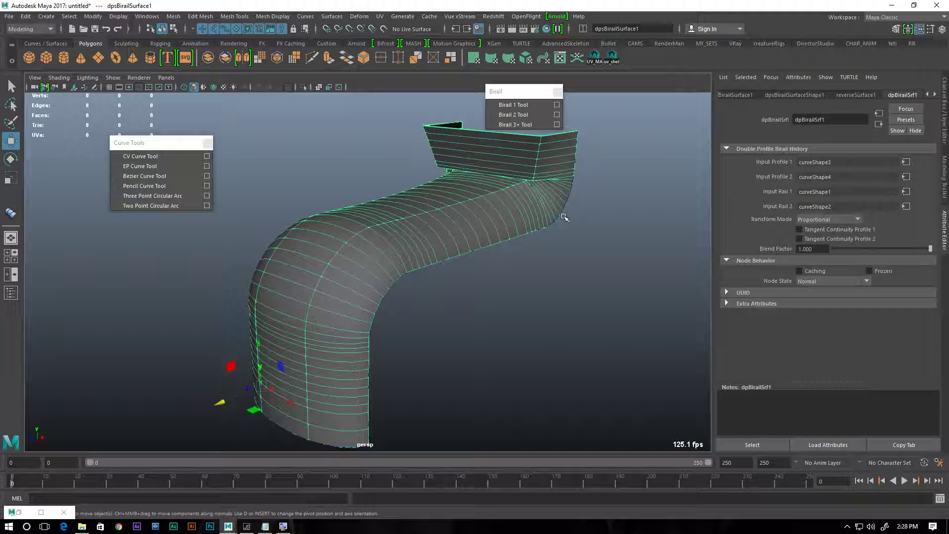
Delete the two-profile birail surface and start the Birail 3+ Tool on the remaining curves.
{"action": "key", "text": "Delete"}
{"action": "left_click_drag", "start_coordinate": [607, 207], "coordinate": [257, 198], "text": "alt"}
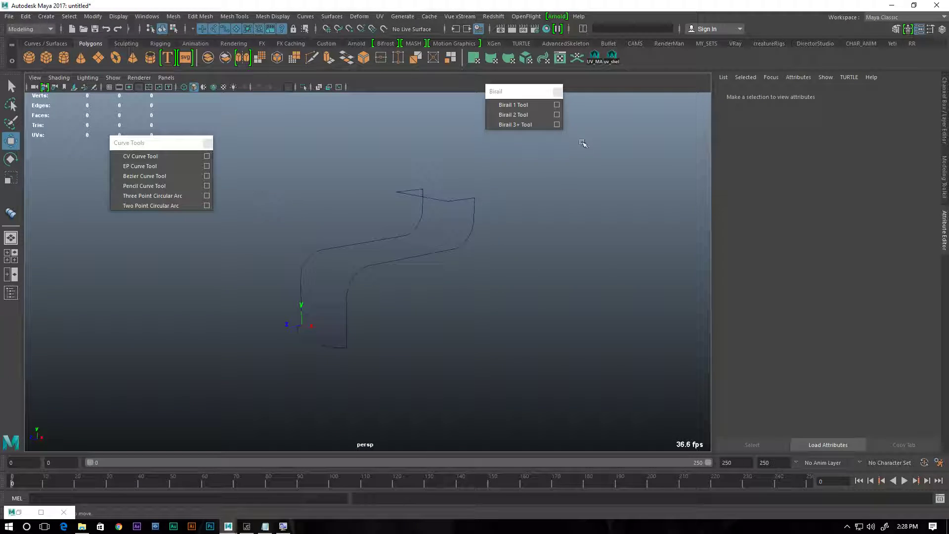
{"action": "left_click", "coordinate": [516, 125]}
{"action": "left_click_drag", "start_coordinate": [494, 269], "coordinate": [488, 321], "text": "alt"}
{"action": "scroll", "coordinate": [489, 322], "scroll_direction": "up", "scroll_amount": 2}
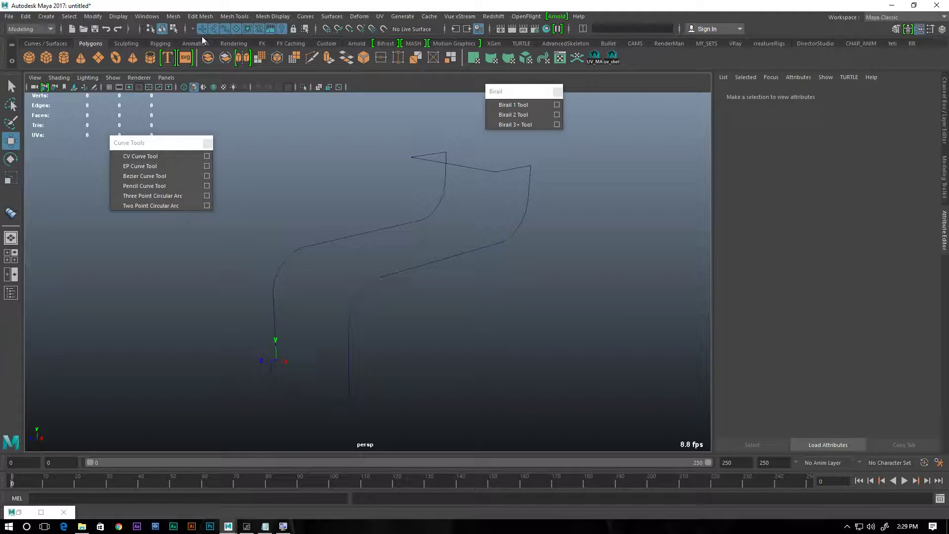
Draw a 3 Cubic EP curve between the two rails, with both ends snapped onto the rails' middle sections.
{"action": "left_click", "coordinate": [40, 43]}
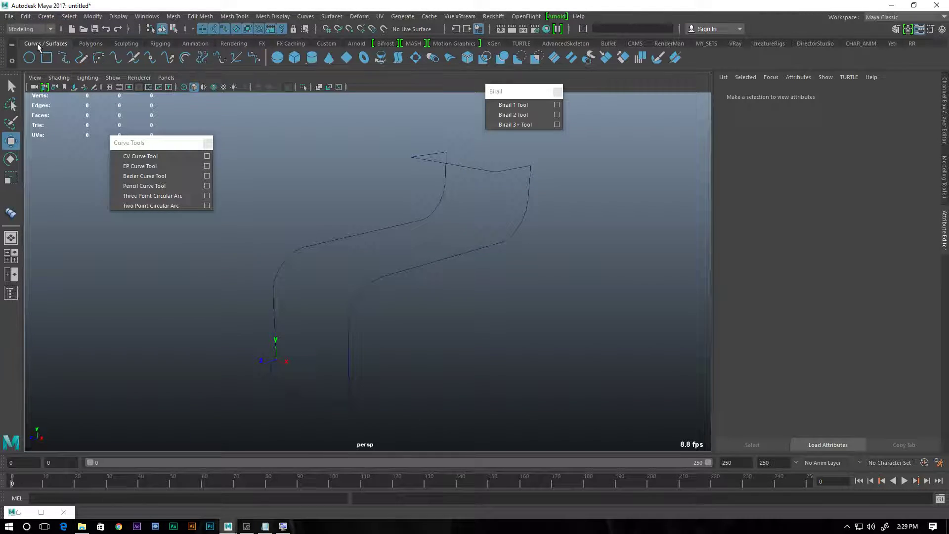
{"action": "double_click", "coordinate": [64, 59]}
{"action": "left_click", "coordinate": [719, 278]}
{"action": "left_click_drag", "start_coordinate": [393, 277], "coordinate": [379, 228], "text": "alt"}
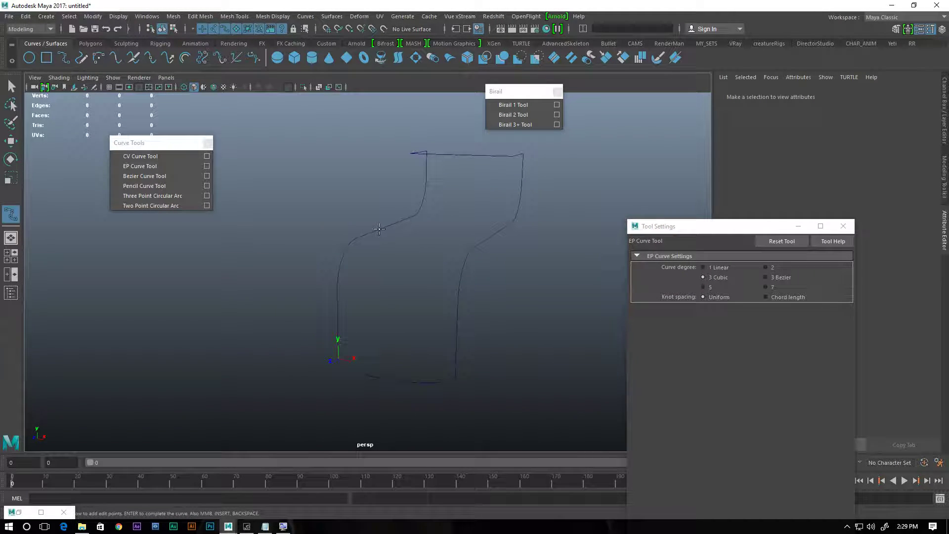
{"action": "key", "text": "c"}
{"action": "left_click", "coordinate": [375, 231]}
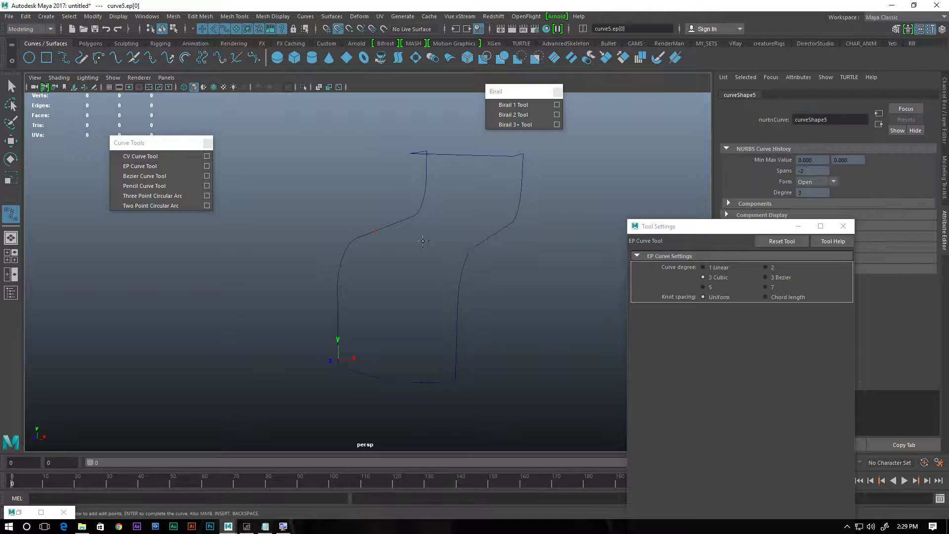
{"action": "left_click", "coordinate": [482, 242]}
{"action": "key", "text": "w"}
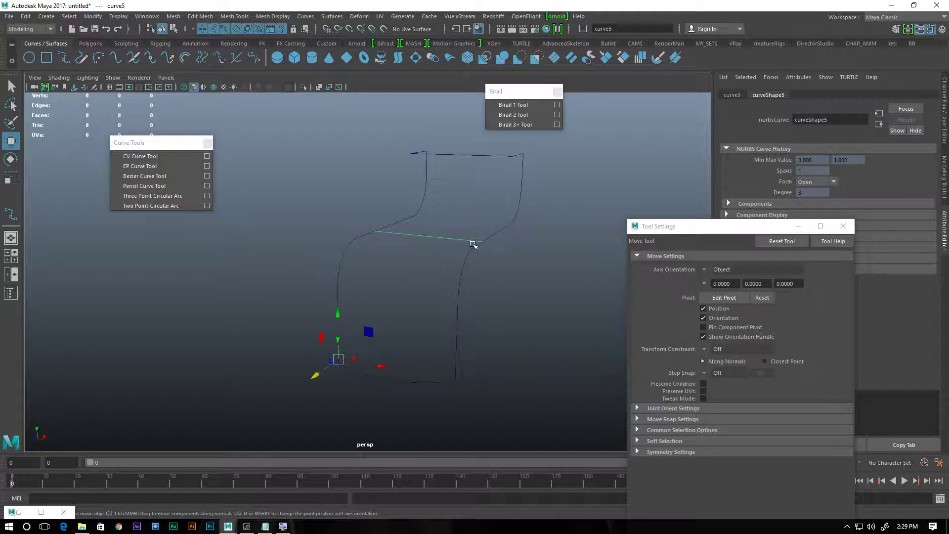
Raise the two middle control vertices of the curve between the rails to form a tall arch, keeping both ends on the rails.
{"action": "right_click_drag", "start_coordinate": [430, 235], "coordinate": [367, 235]}
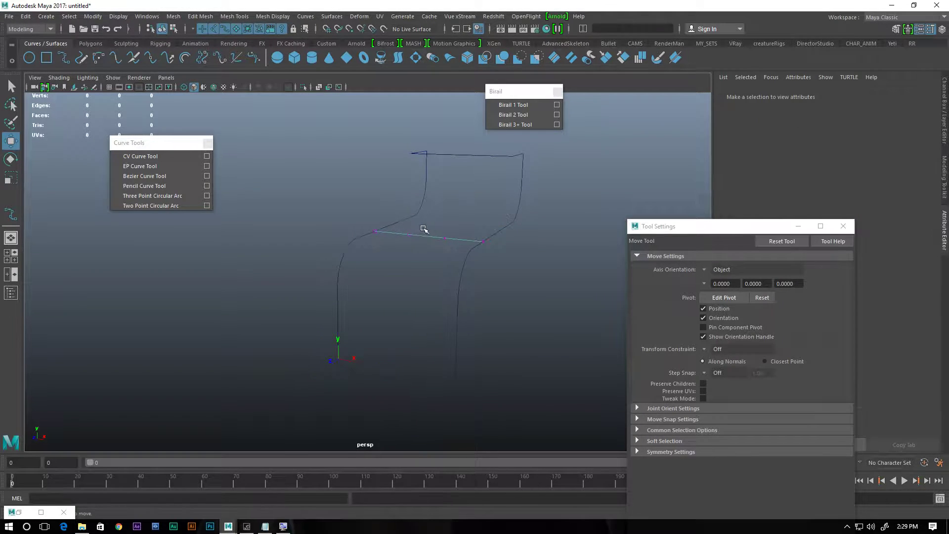
{"action": "left_click_drag", "start_coordinate": [405, 220], "coordinate": [441, 260]}
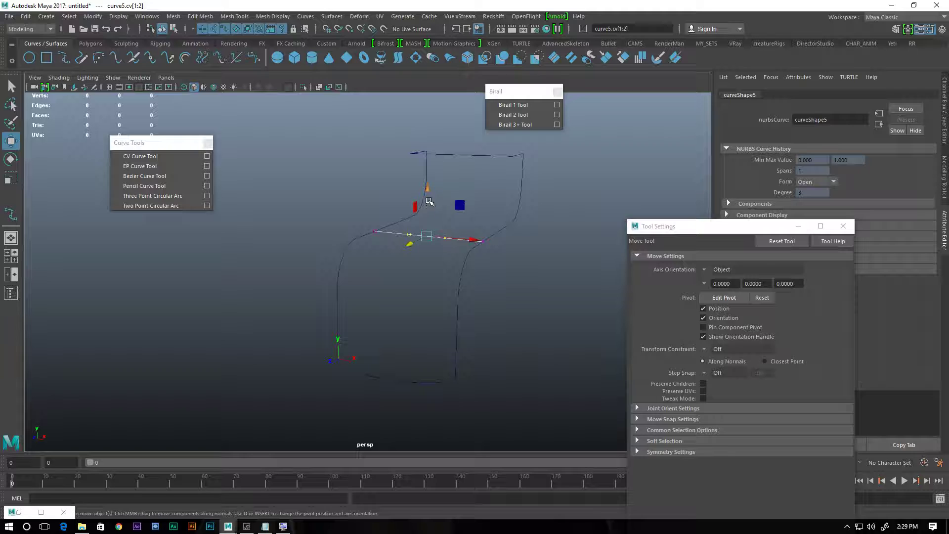
{"action": "left_click_drag", "start_coordinate": [458, 212], "coordinate": [378, 200], "text": "alt"}
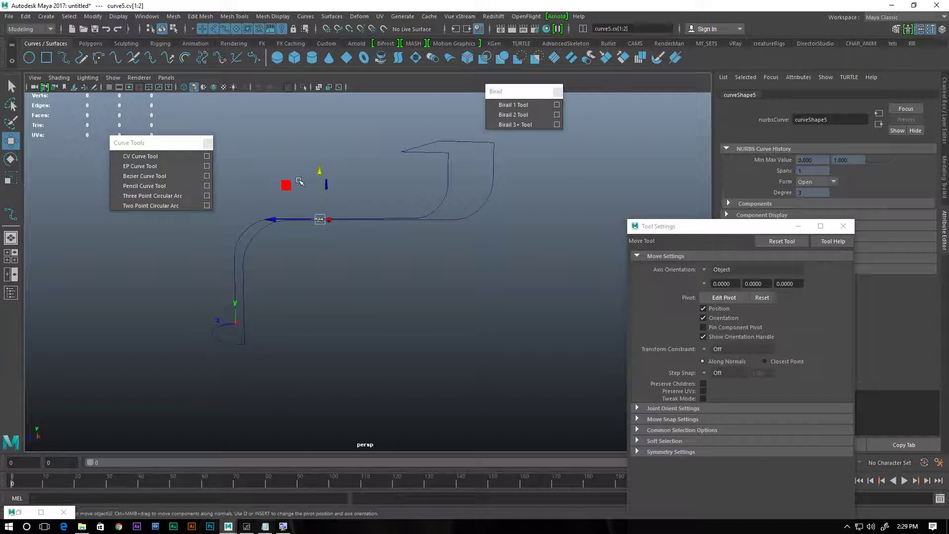
{"action": "left_click_drag", "start_coordinate": [286, 182], "coordinate": [249, 57]}
{"action": "left_click_drag", "start_coordinate": [291, 127], "coordinate": [342, 143], "text": "alt"}
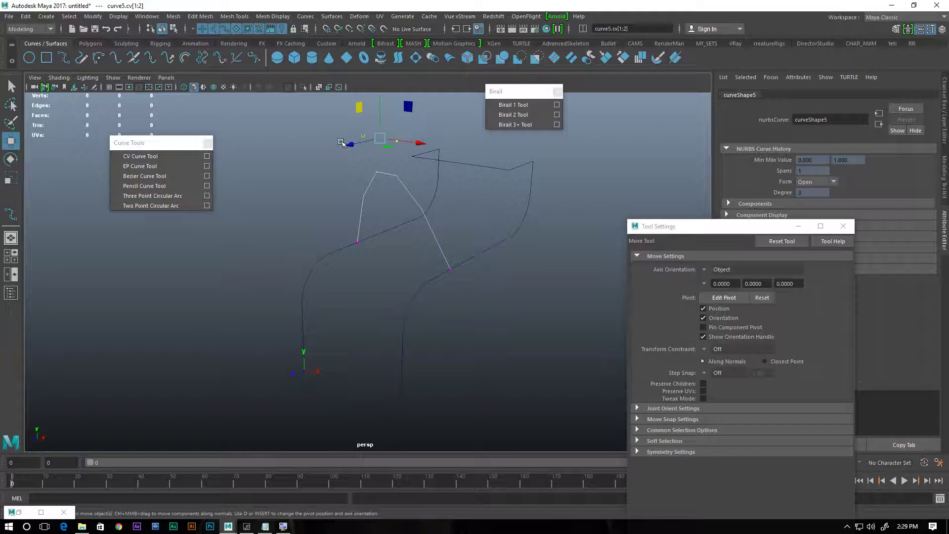
{"action": "left_click", "coordinate": [502, 312]}
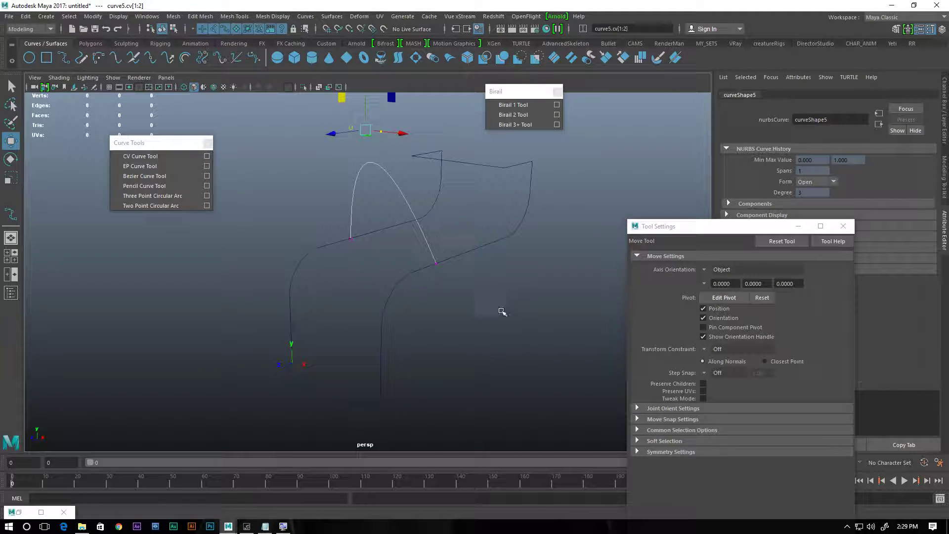
{"action": "left_click_drag", "start_coordinate": [383, 243], "coordinate": [394, 262], "text": "alt"}
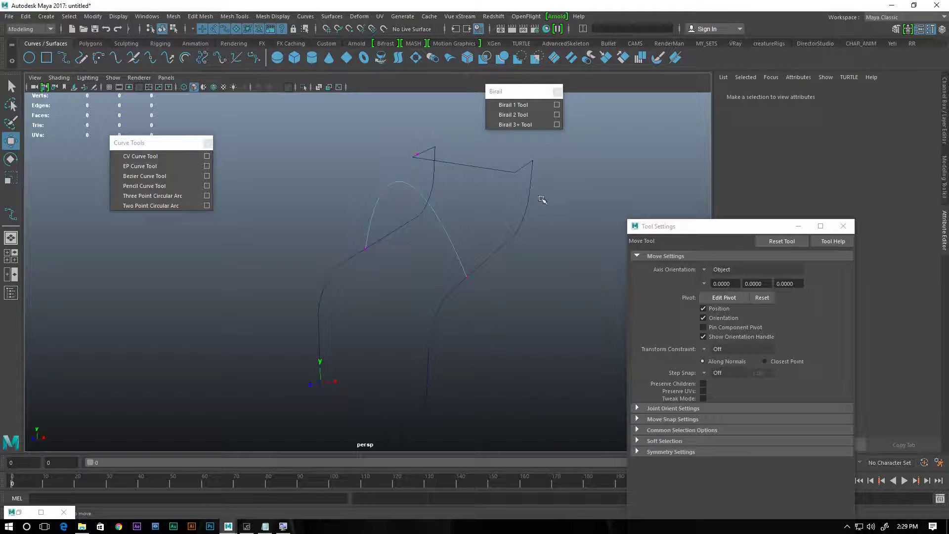
{"action": "left_click", "coordinate": [434, 199]}
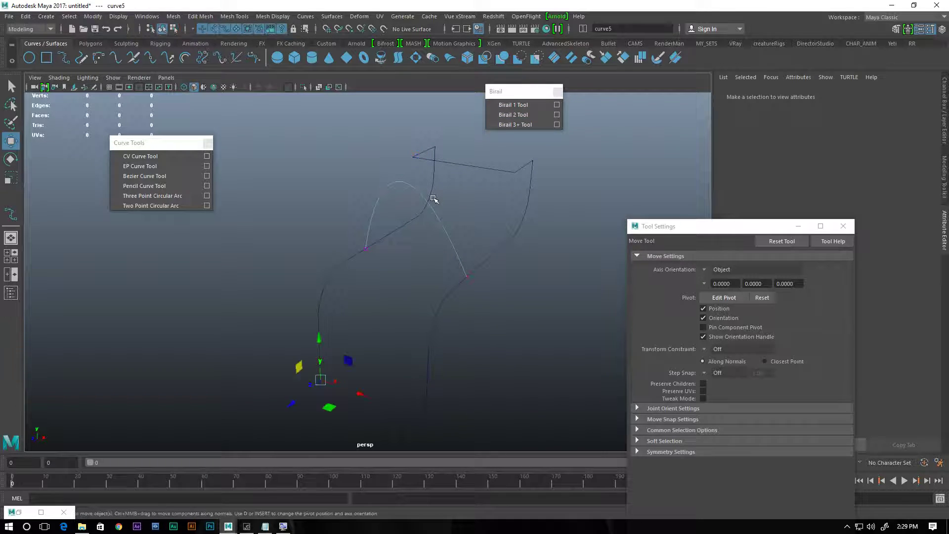
{"action": "left_click", "coordinate": [315, 168]}
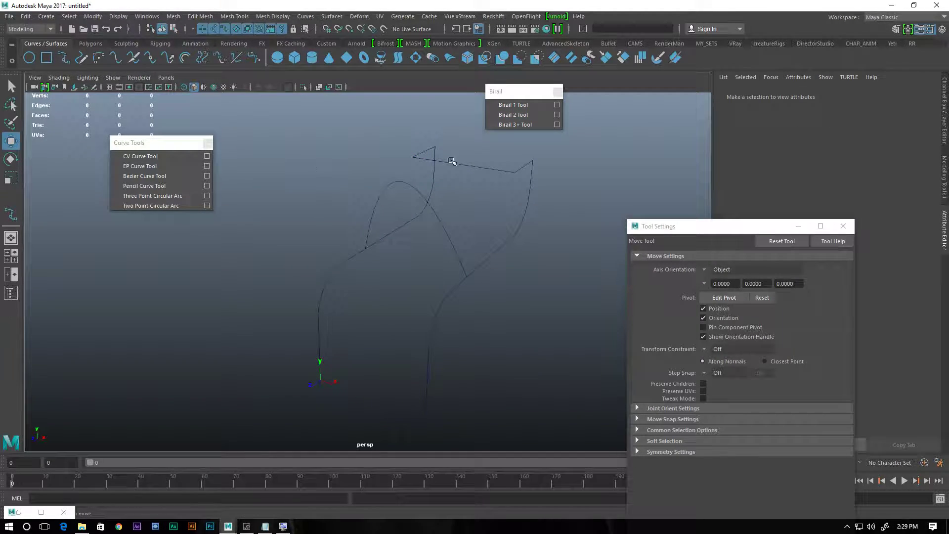
Create a proportional NURBS Birail 3+ surface from the bottom, arched middle and top profile curves along the two rails.
{"action": "left_click", "coordinate": [525, 125]}
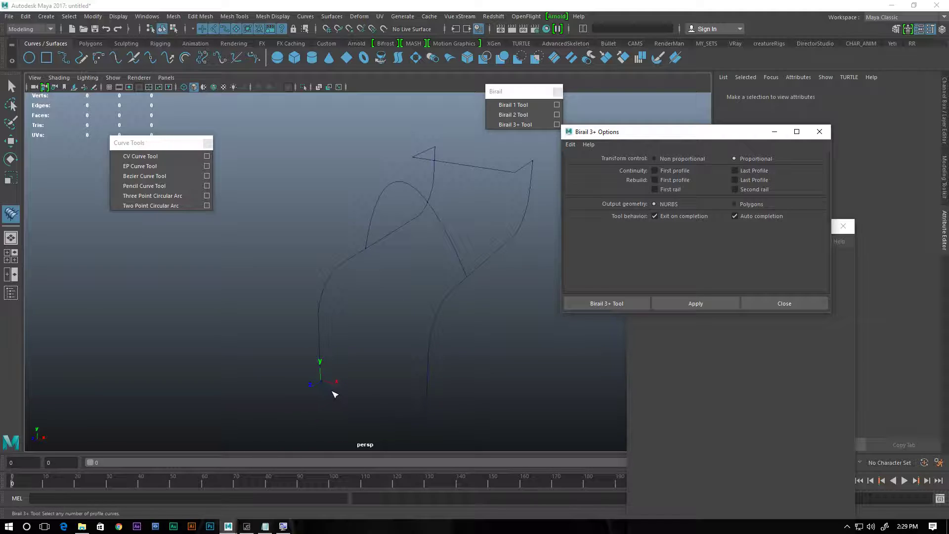
{"action": "left_click", "coordinate": [347, 412]}
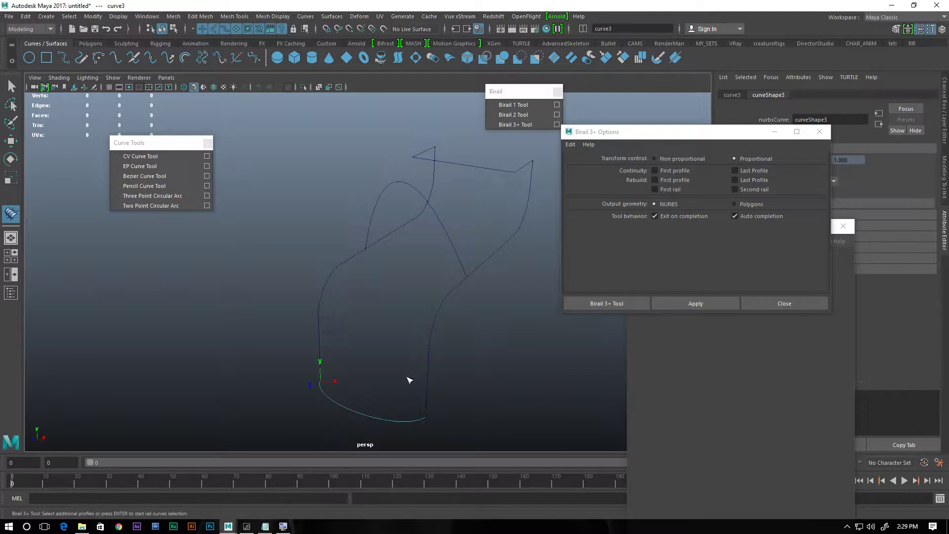
{"action": "left_click", "coordinate": [448, 255]}
{"action": "left_click", "coordinate": [494, 185]}
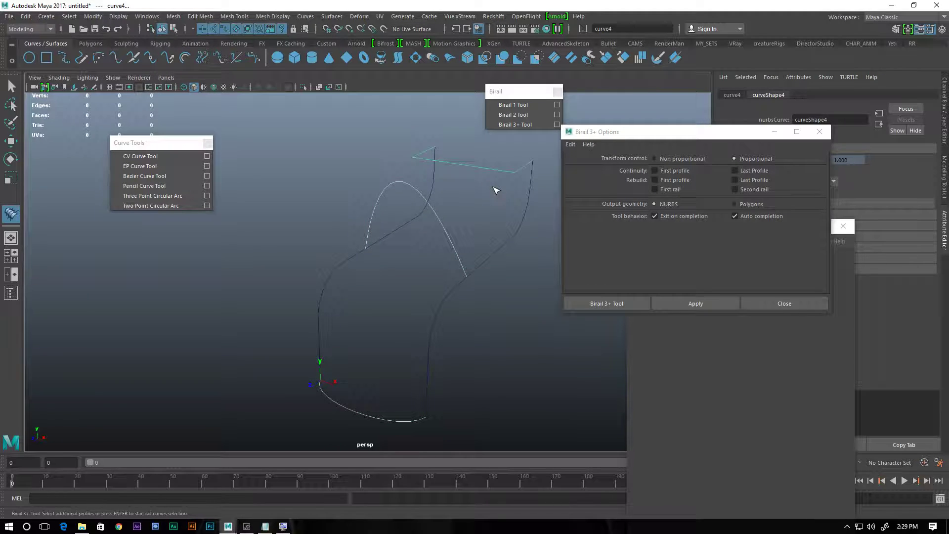
{"action": "key", "text": "Return"}
{"action": "left_click", "coordinate": [317, 286]}
{"action": "left_click_drag", "start_coordinate": [404, 326], "coordinate": [458, 348]}
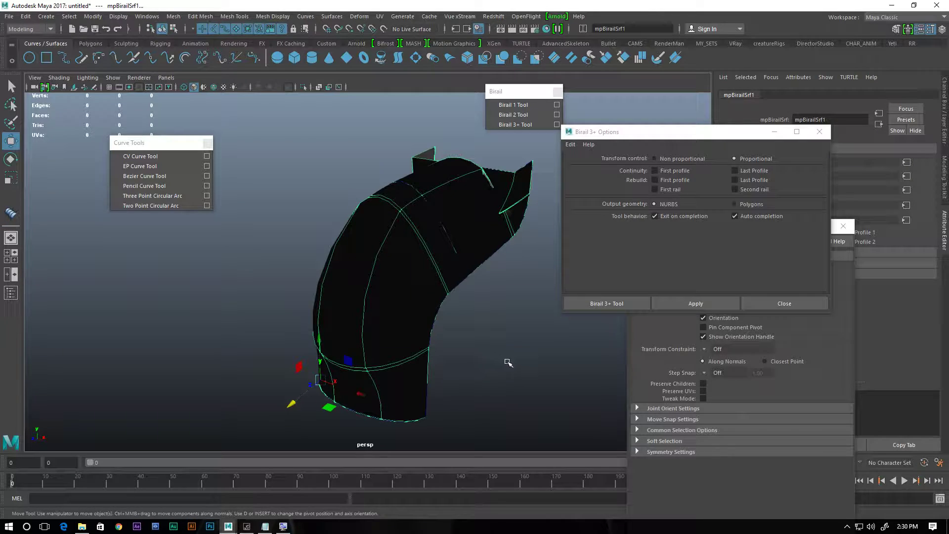
Reverse the direction of the Birail 3+ surface so its outer side shades correctly, and inspect its upper end.
{"action": "left_click_drag", "start_coordinate": [518, 350], "coordinate": [470, 329], "text": "alt"}
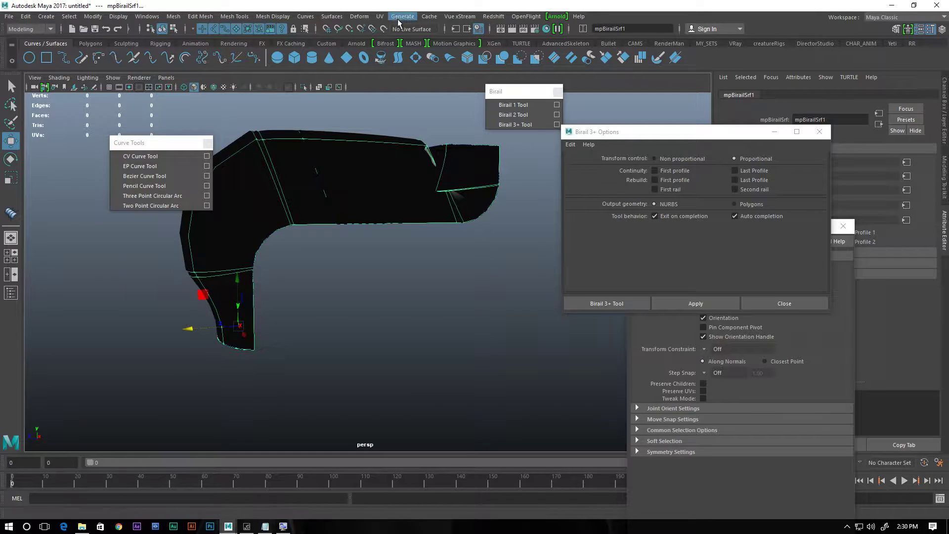
{"action": "left_click", "coordinate": [358, 18]}
{"action": "left_click", "coordinate": [371, 361]}
{"action": "mouse_move", "coordinate": [371, 375]}
{"action": "left_mouse_down", "text": "alt"}
{"action": "mouse_move", "coordinate": [350, 366]}
{"action": "mouse_move", "coordinate": [376, 394]}
{"action": "mouse_move", "coordinate": [331, 372]}
{"action": "mouse_move", "coordinate": [366, 335]}
{"action": "mouse_move", "coordinate": [380, 388]}
{"action": "mouse_move", "coordinate": [346, 385]}
{"action": "mouse_move", "coordinate": [357, 372]}
{"action": "left_mouse_up", "text": "alt"}
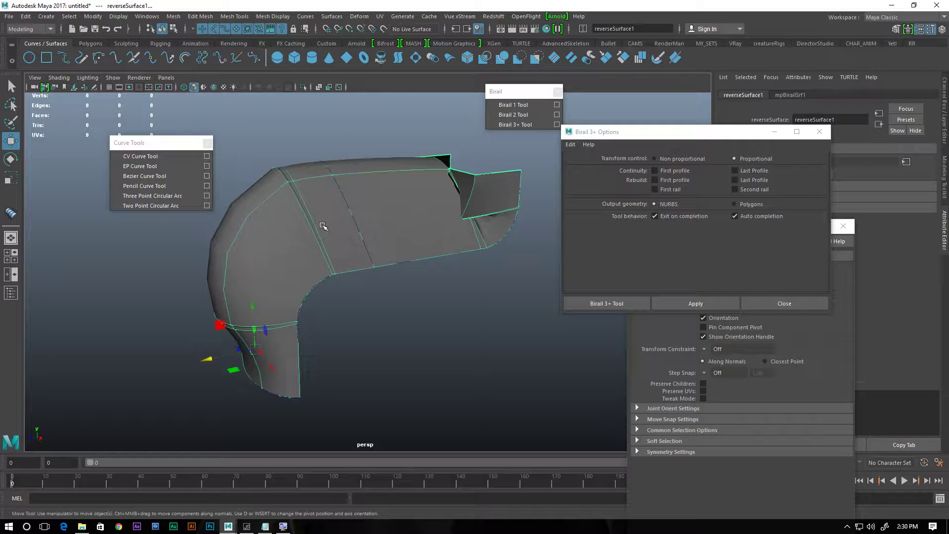
{"action": "left_click_drag", "start_coordinate": [324, 226], "coordinate": [337, 246], "text": "alt"}
{"action": "right_click_drag", "start_coordinate": [336, 245], "coordinate": [307, 260], "text": "alt"}
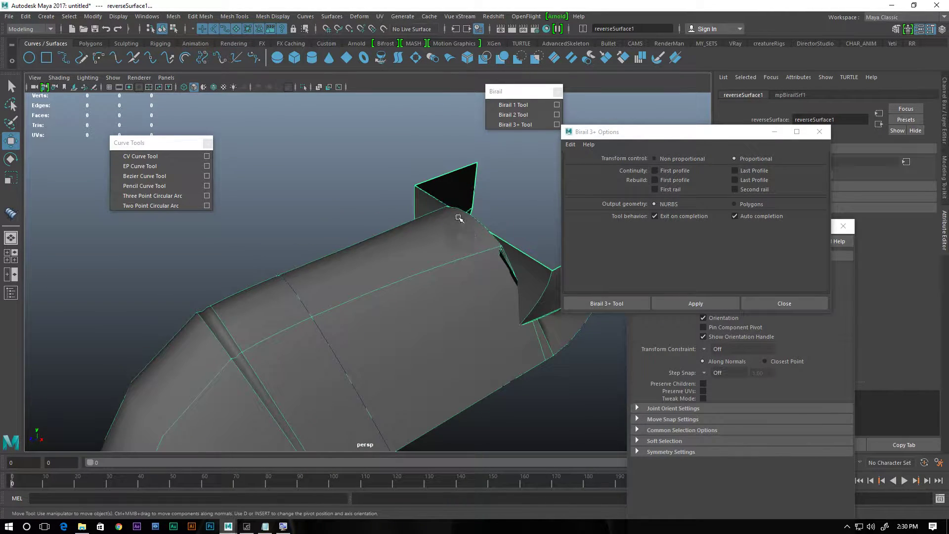
{"action": "left_click_drag", "start_coordinate": [367, 309], "coordinate": [354, 260], "text": "alt"}
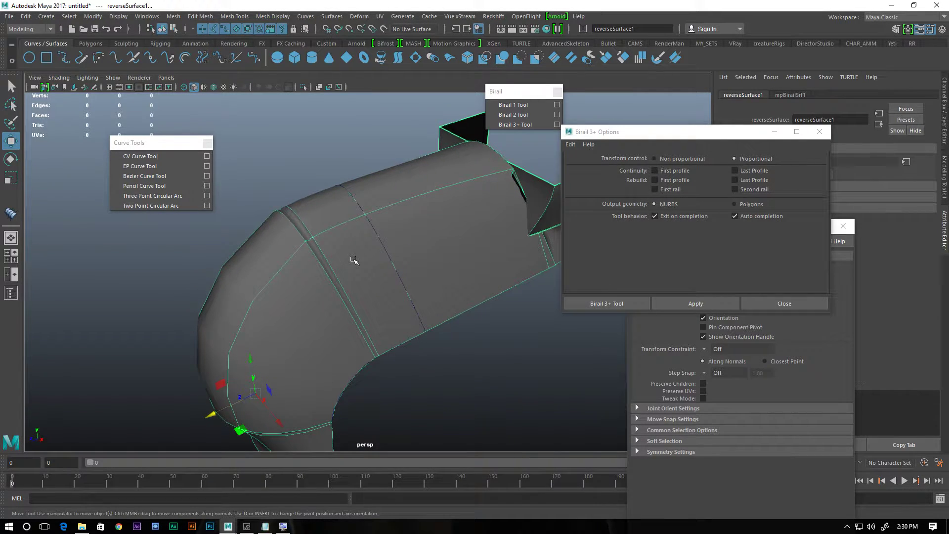